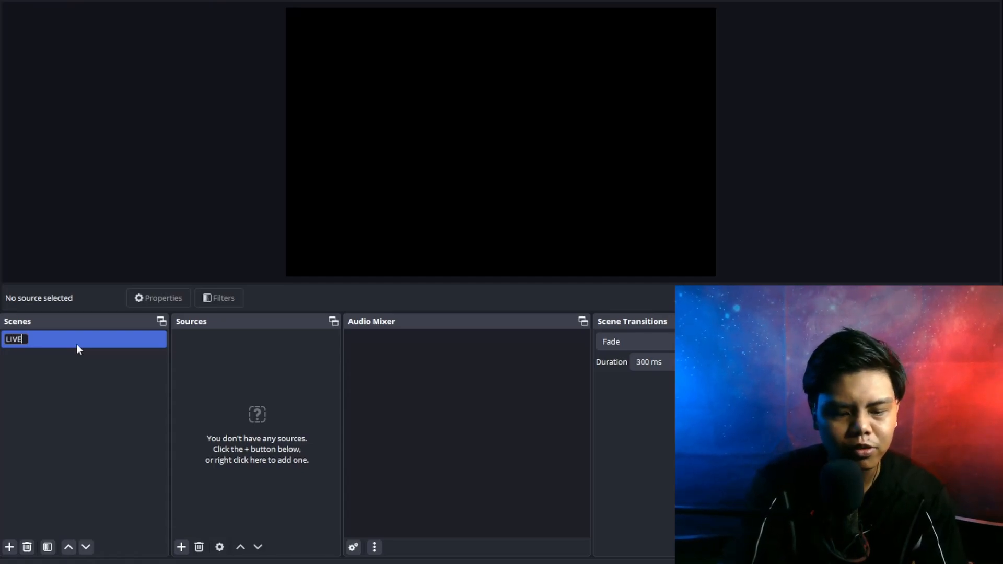
Name the scene LIVE and clear the selection of the CAM source.
key(Return)
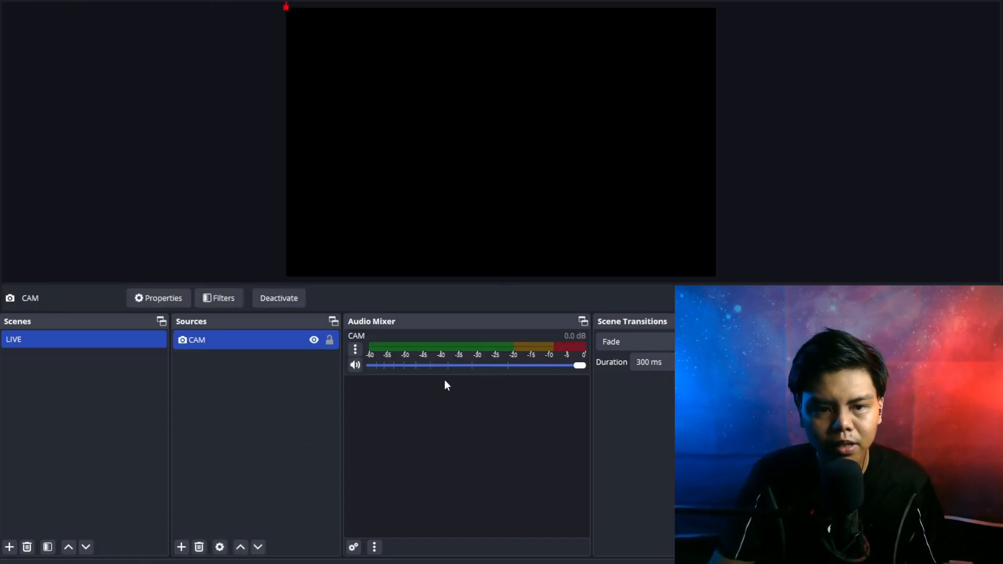
click(306, 401)
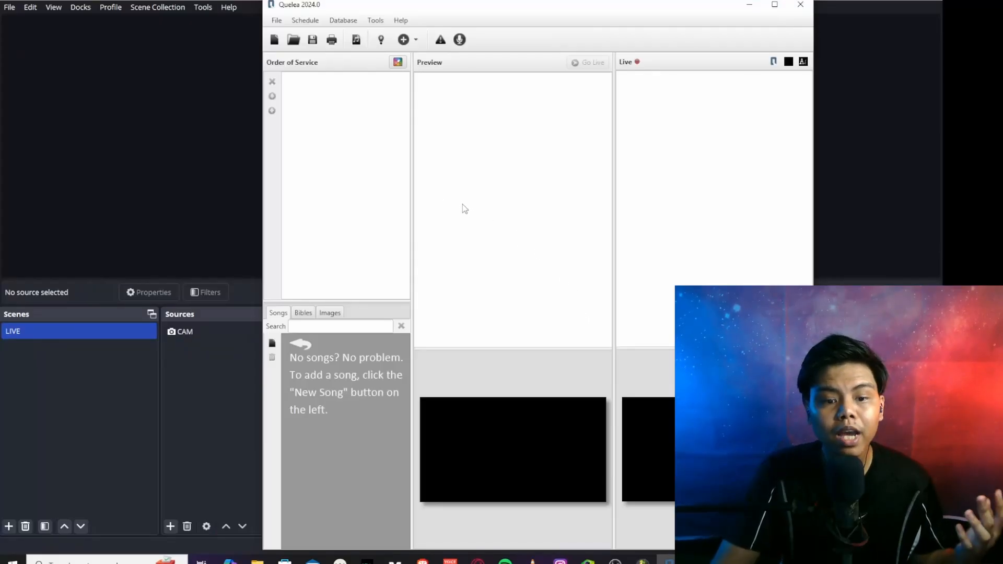
click(336, 327)
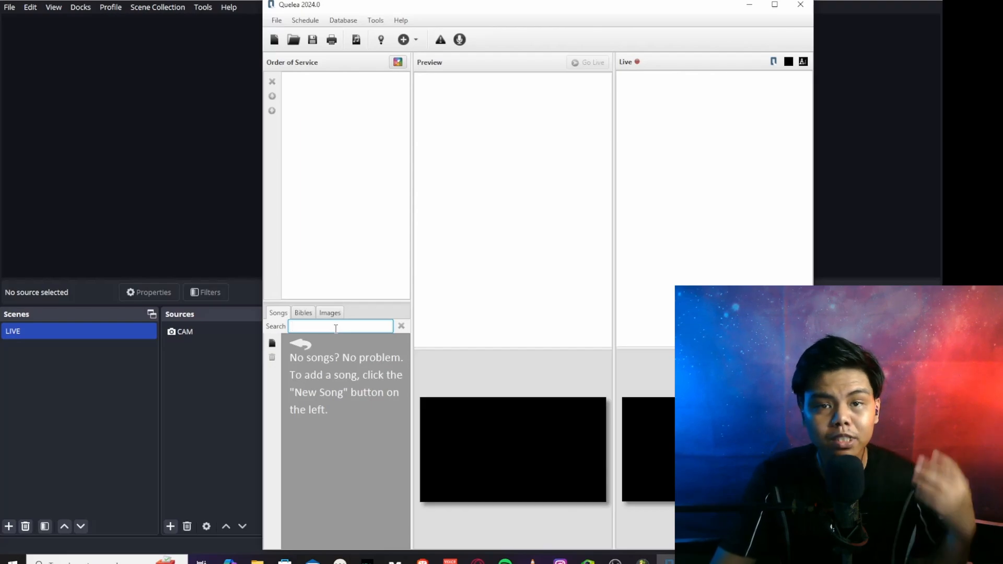
click(375, 20)
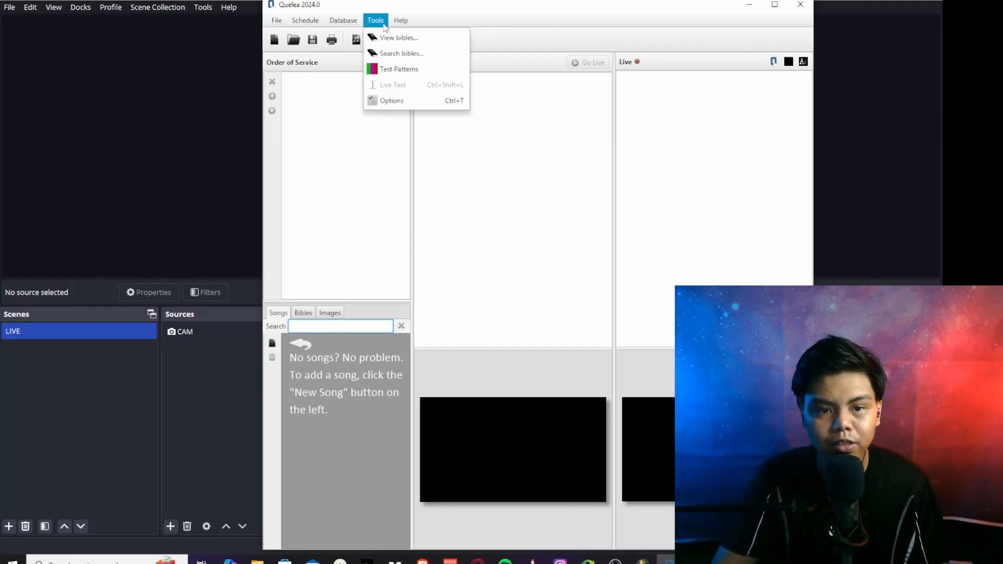
click(364, 216)
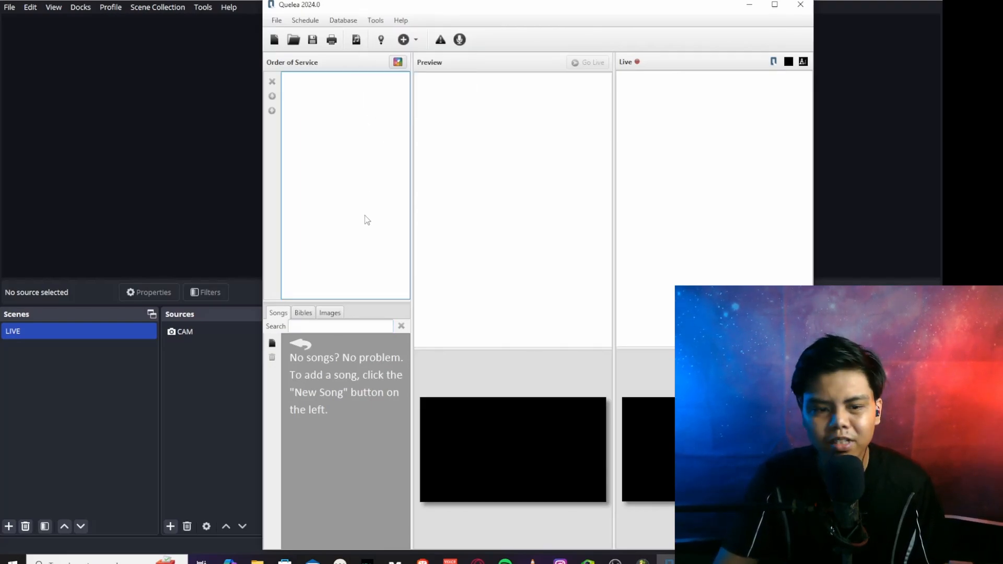
click(322, 326)
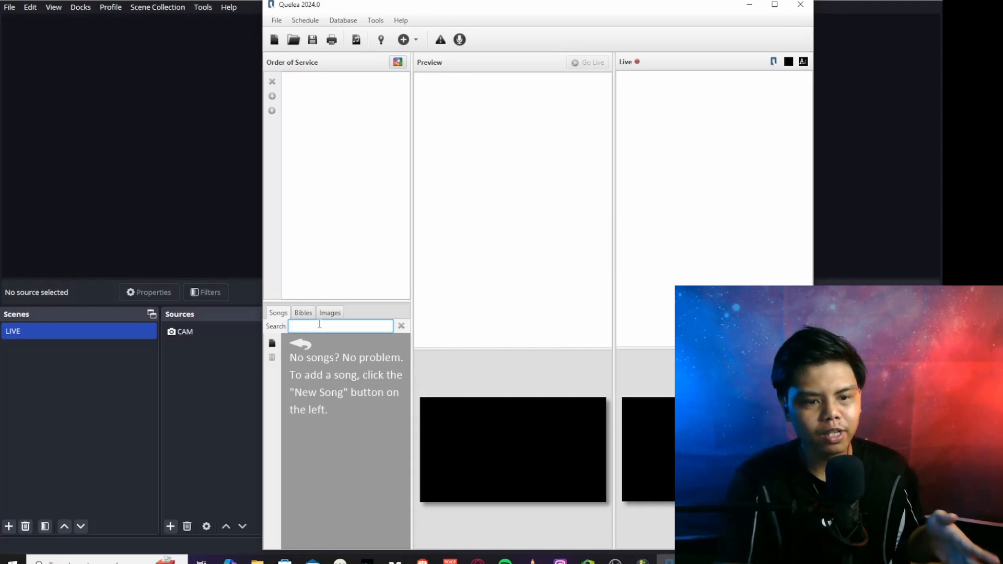
click(349, 176)
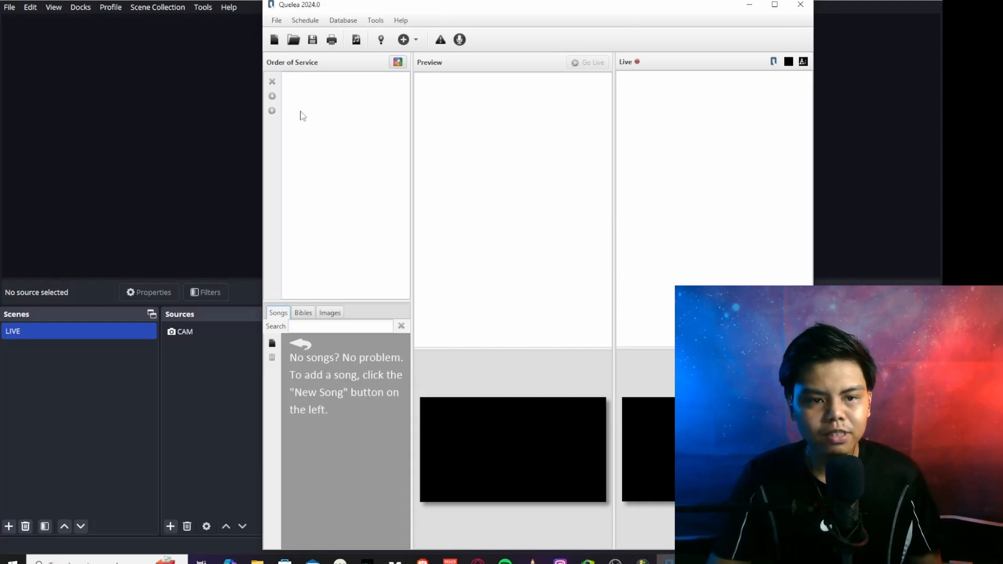
click(324, 254)
click(312, 326)
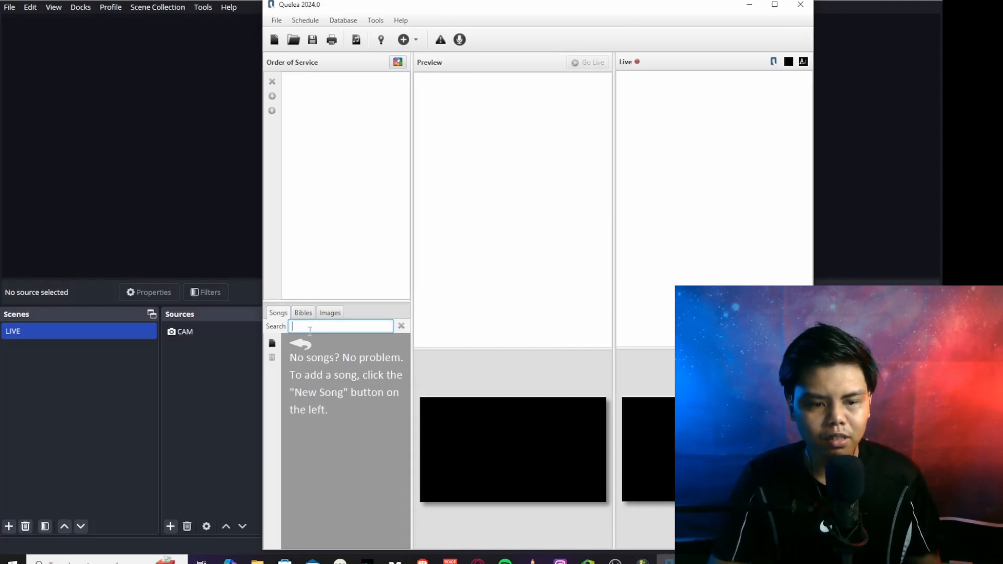
Start a new song in the Quelea song library.
click(272, 343)
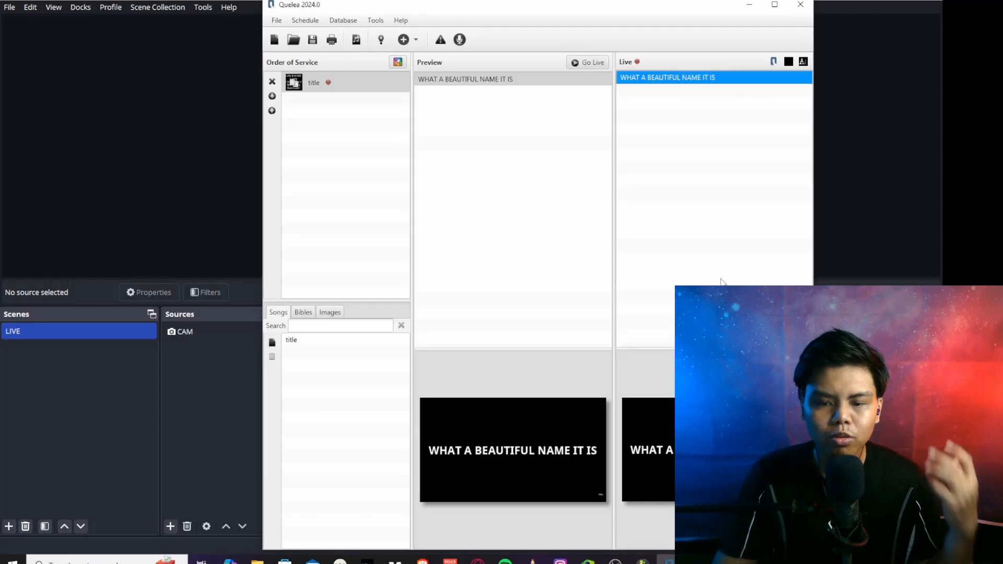
Switch to OBS and add a new window capture source named LYRICS to the LIVE scene.
click(230, 334)
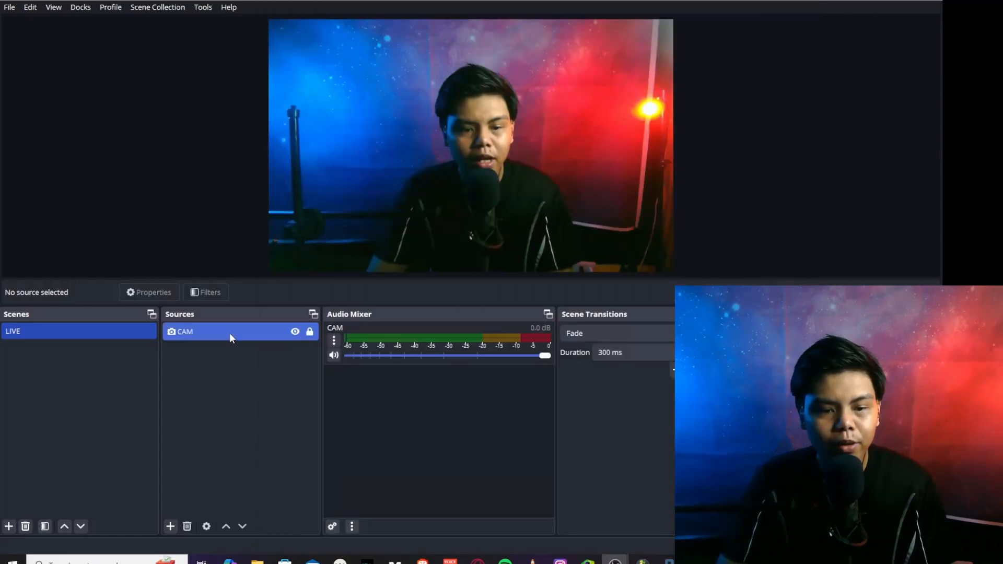
click(204, 443)
click(171, 526)
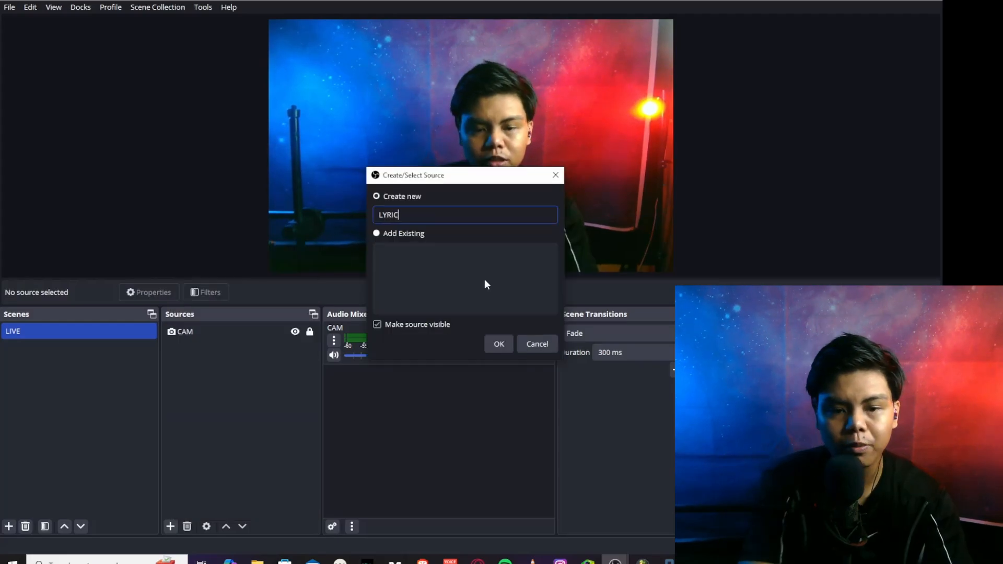
key(Return)
Set the LYRICS source to capture [javaw.exe]: Projection Window using the Windows 10 (1903 and up) capture method.
click(482, 278)
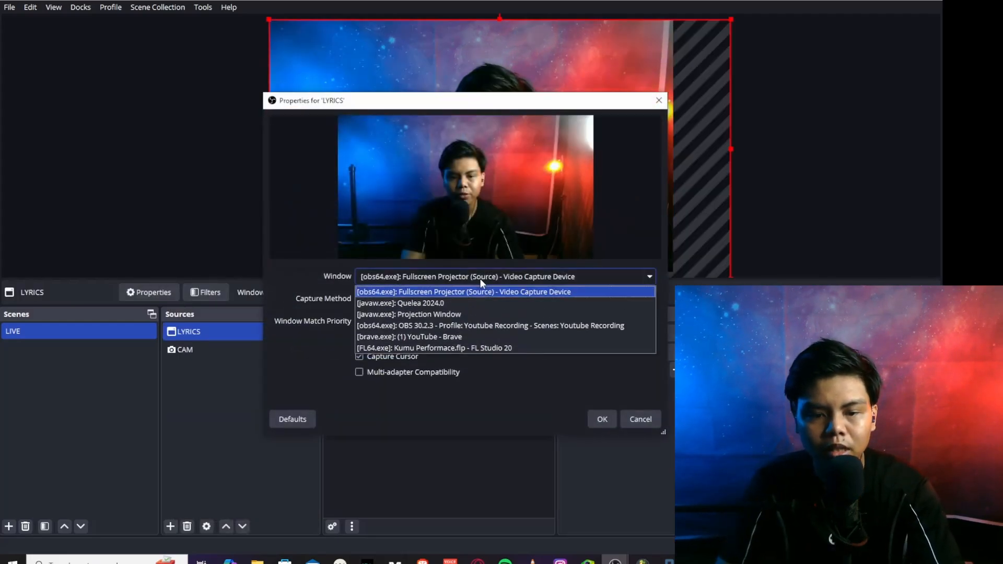
click(473, 313)
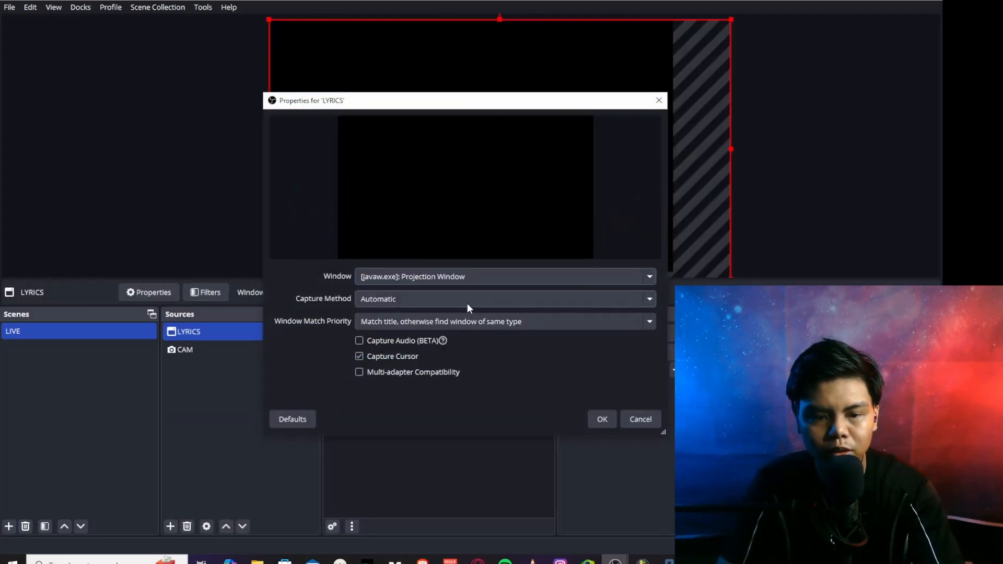
click(466, 303)
click(408, 337)
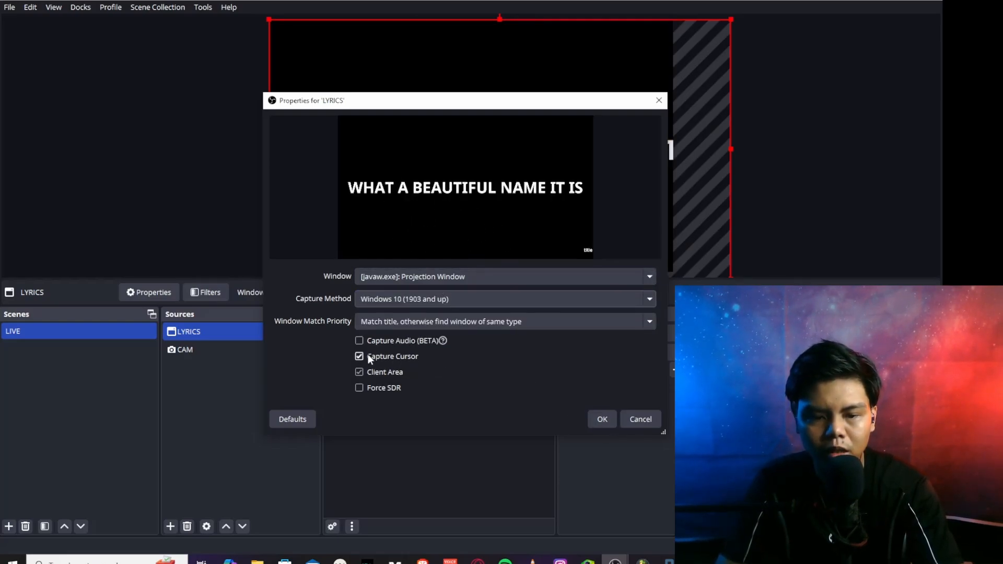
click(601, 419)
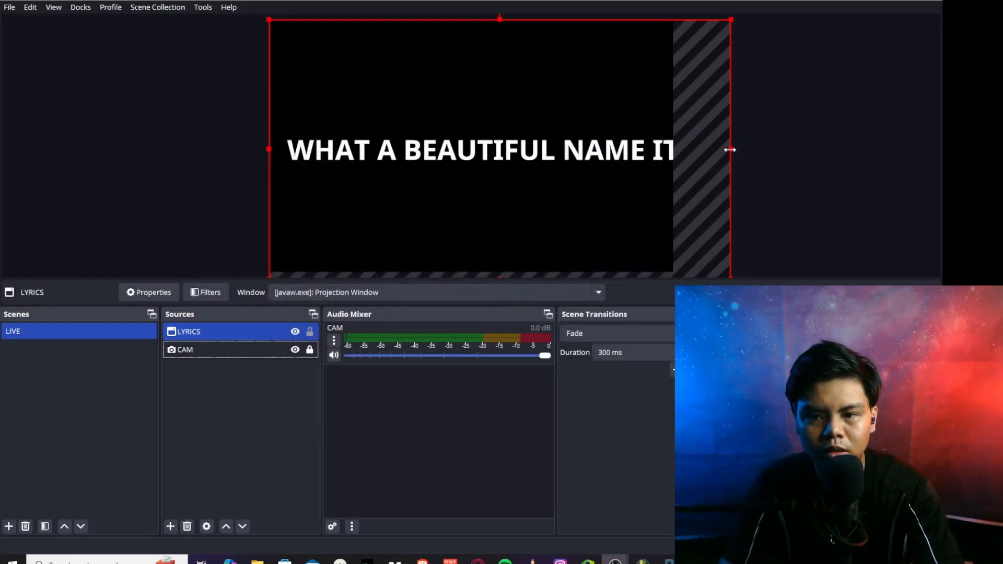
Scale the LYRICS source to the canvas width, place it about 105 px below the top edge, and set its blending mode to Add.
drag(730, 150, 674, 134)
drag(521, 224, 505, 239)
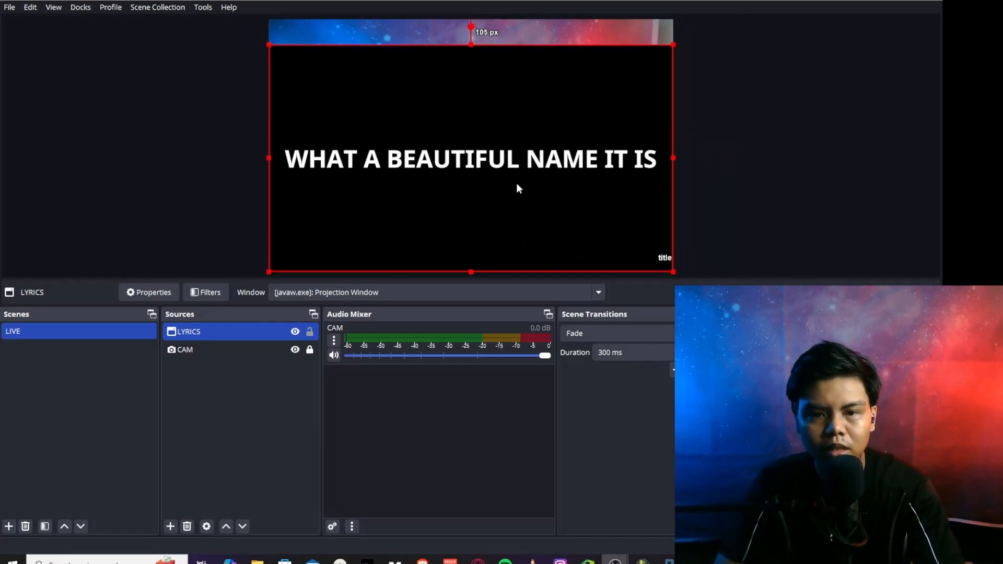
right_click(364, 191)
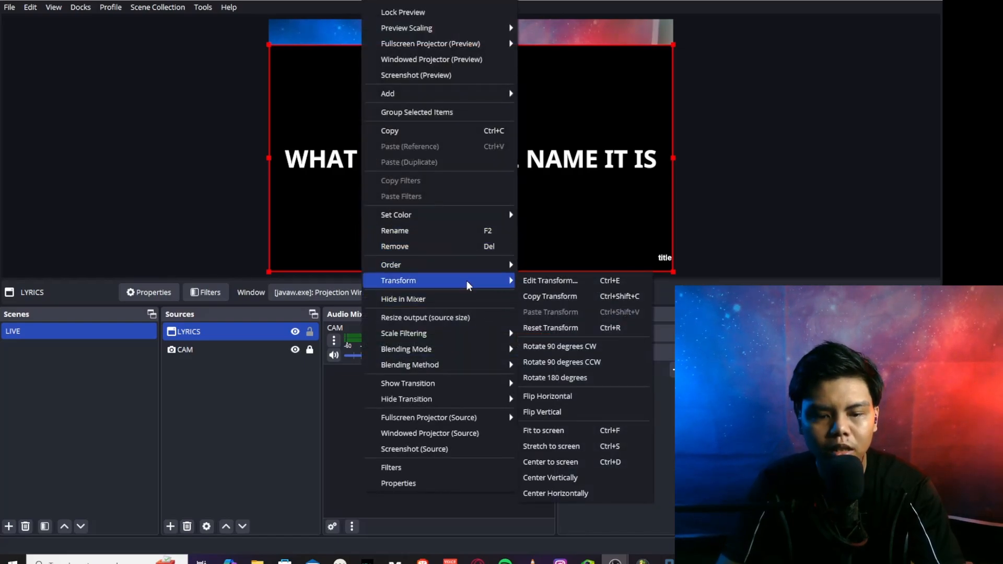
mouse_move(494, 350)
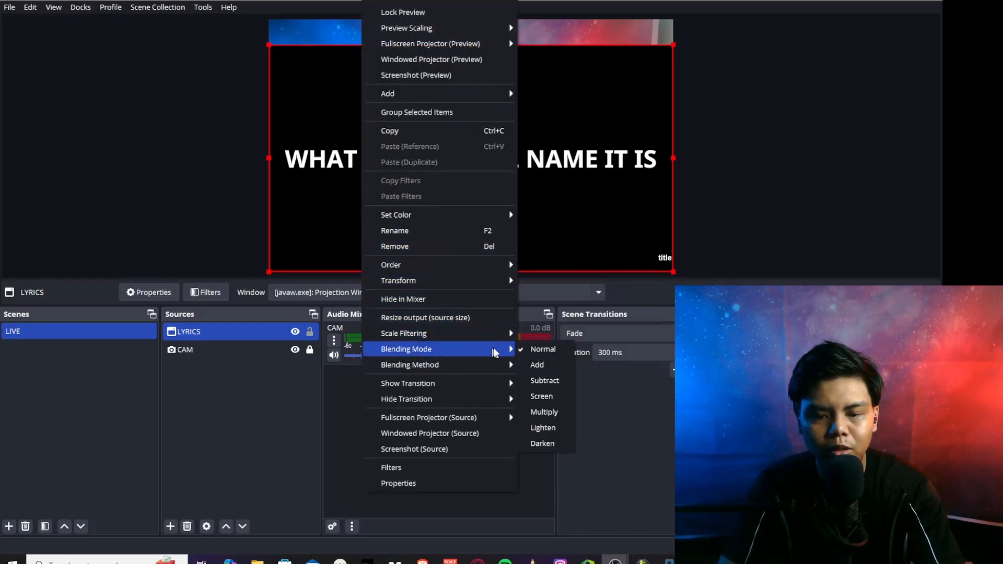
click(550, 366)
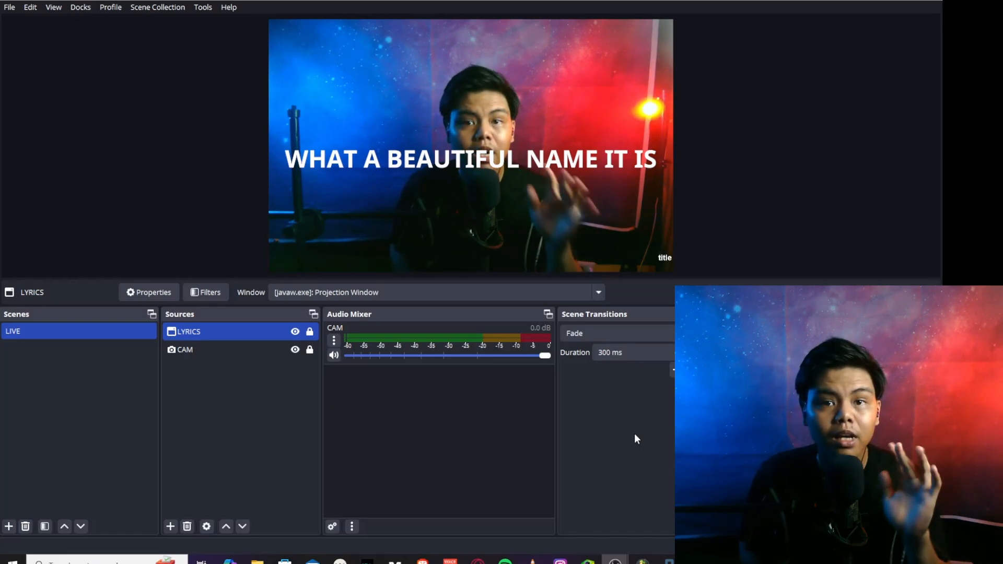
Unlock the LYRICS source and move it down to about 361 px below the canvas's top edge.
click(310, 332)
drag(478, 104, 478, 169)
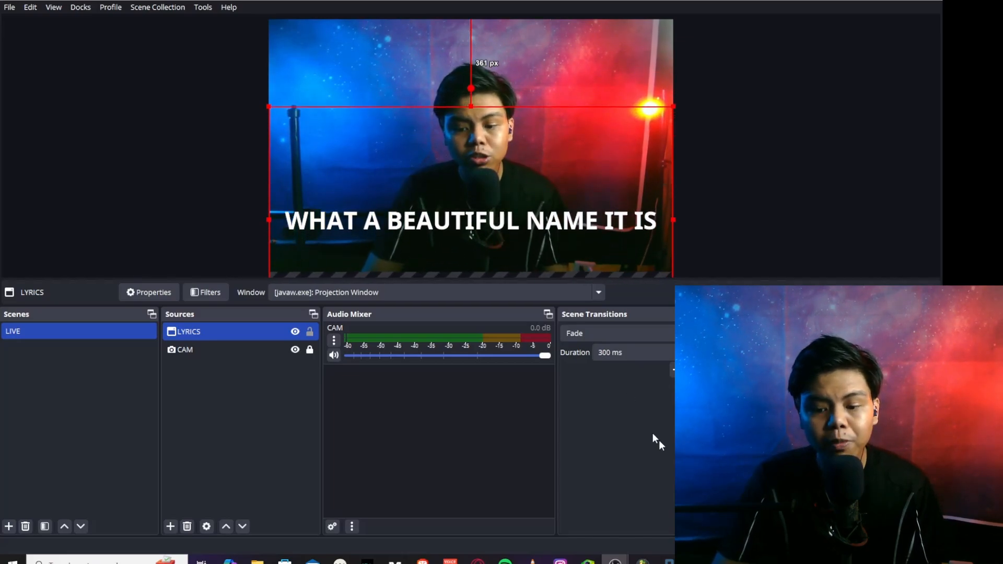
Switch to Quelea and edit the scheduled song, adding a second line reading WHAT A BEAUTIFUL NAME IT IS below the first.
mouse_move(661, 550)
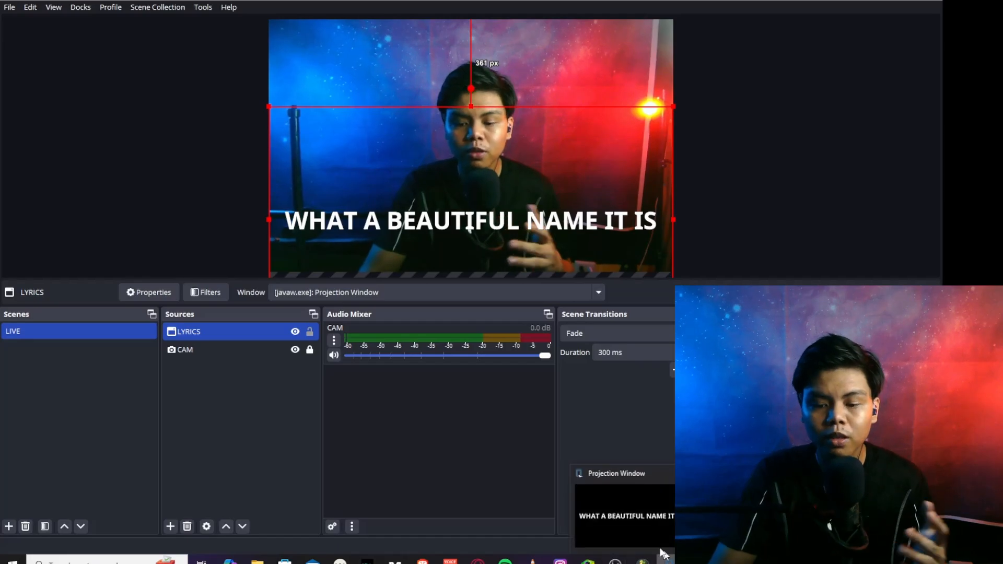
click(603, 500)
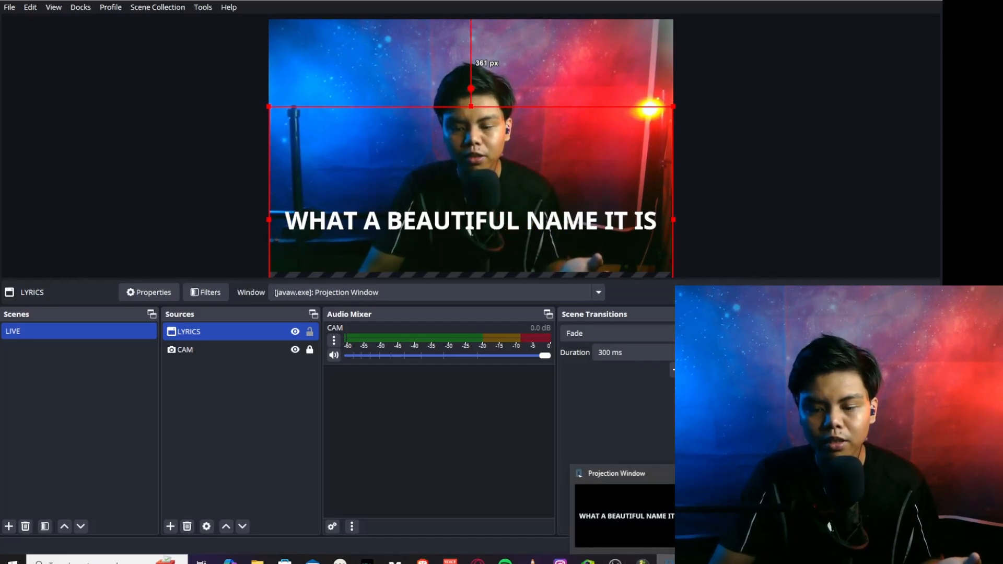
click(722, 508)
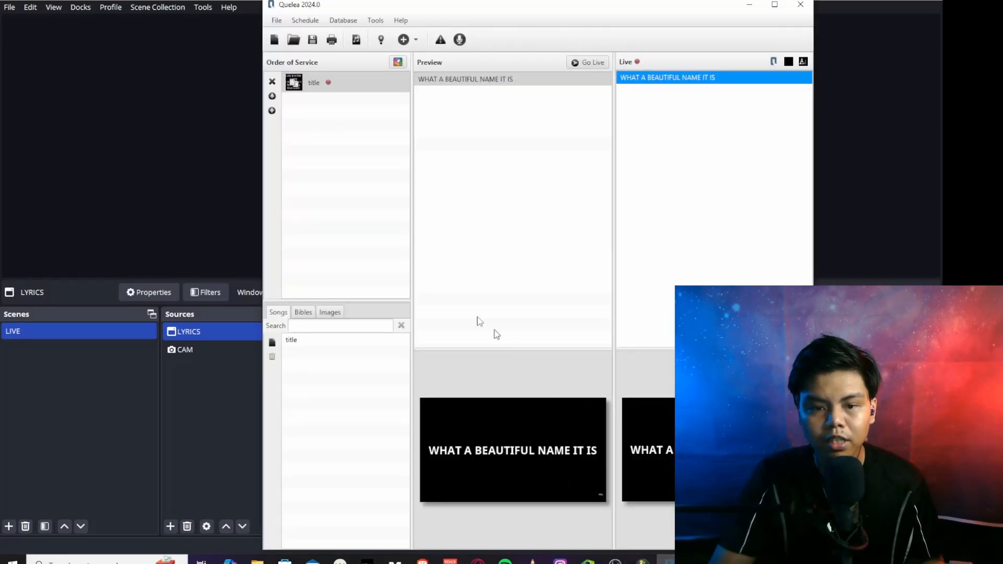
right_click(357, 90)
click(371, 100)
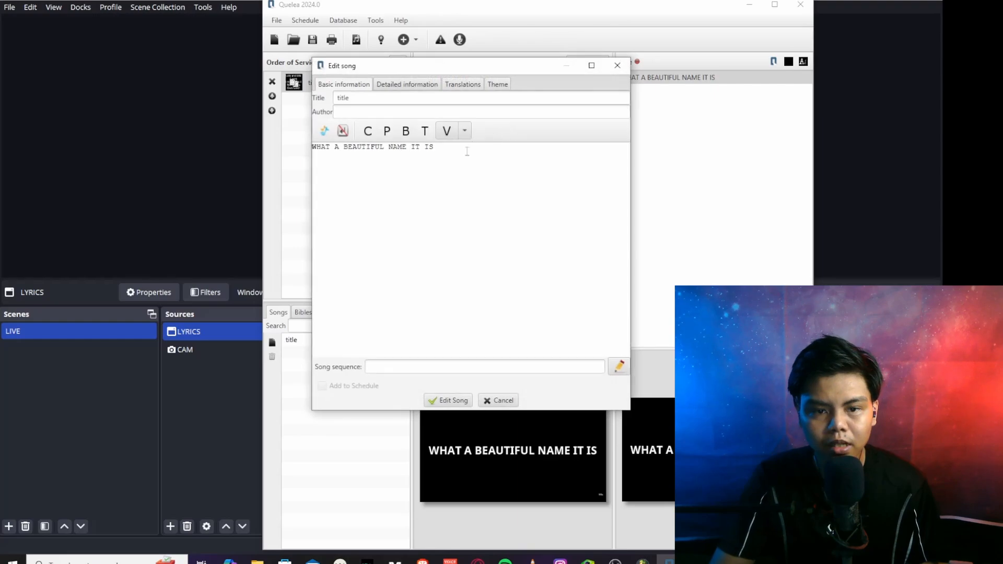
drag(479, 149, 305, 153)
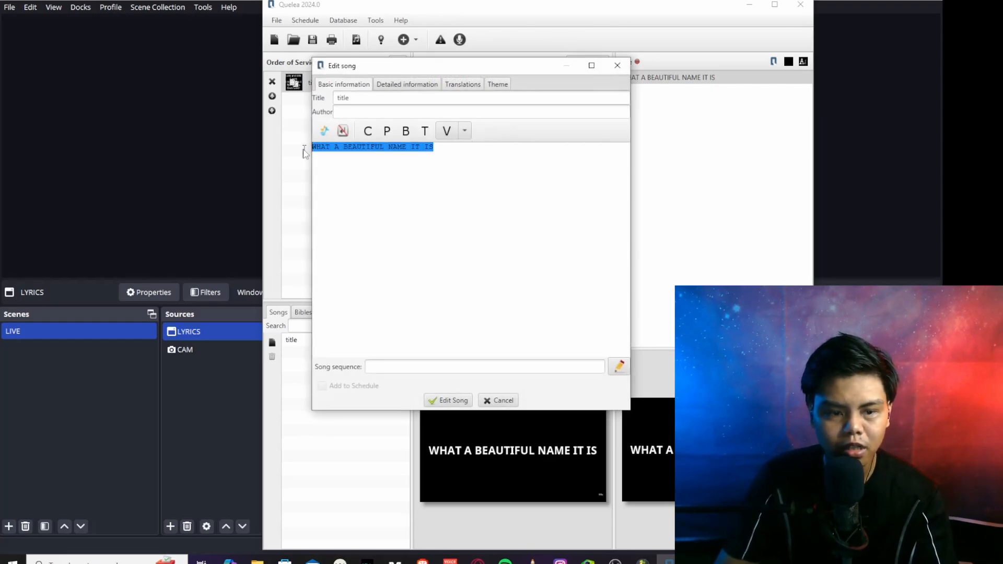
click(444, 155)
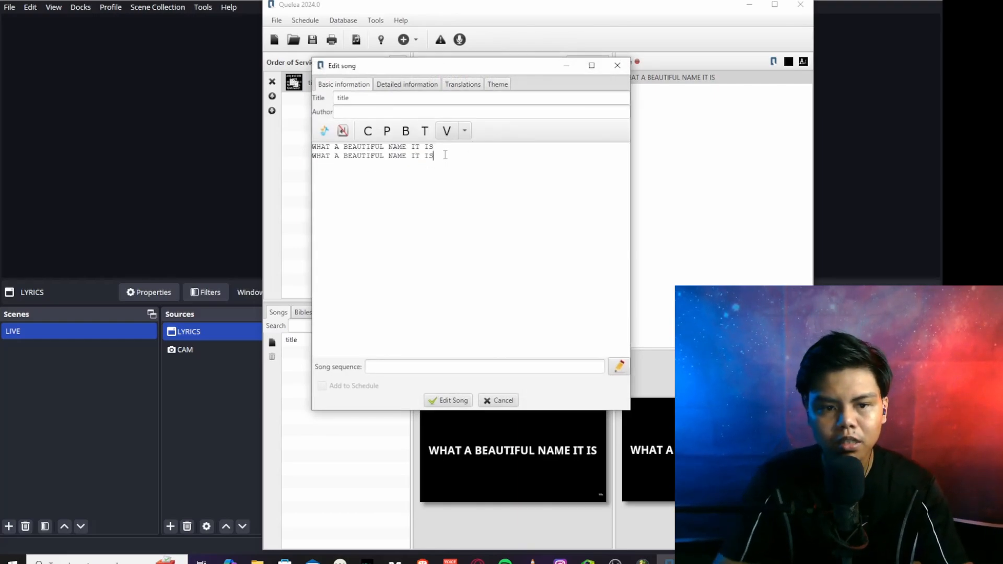
click(449, 399)
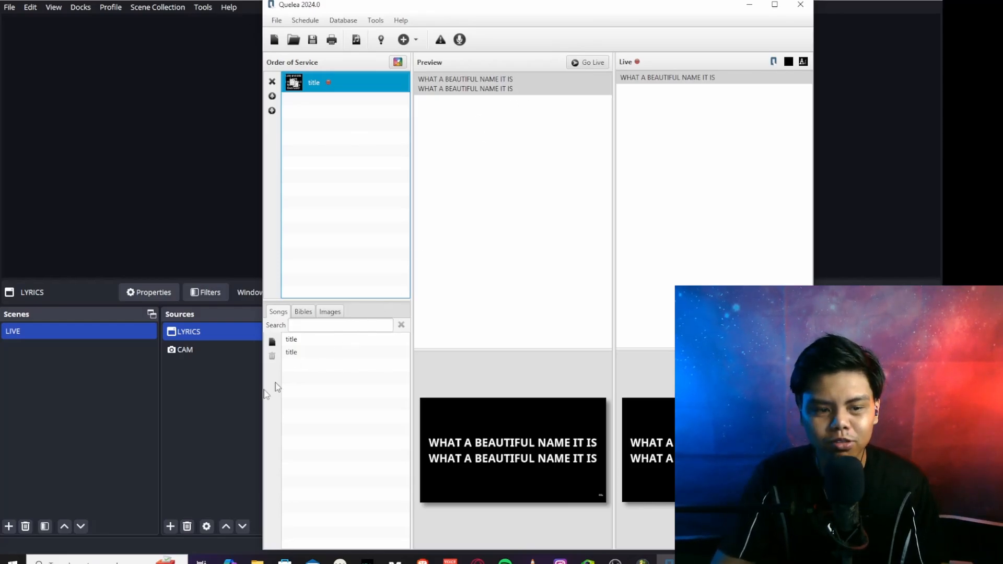
Switch to OBS, shrink the LYRICS source to about half the canvas width and place it about 698 px below the top edge.
click(230, 415)
click(355, 226)
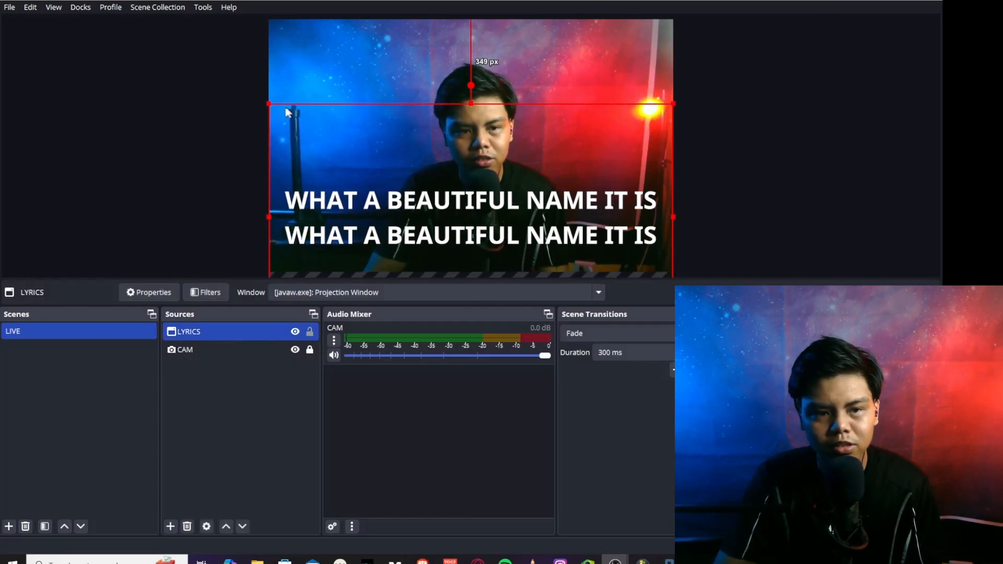
drag(271, 107, 494, 232)
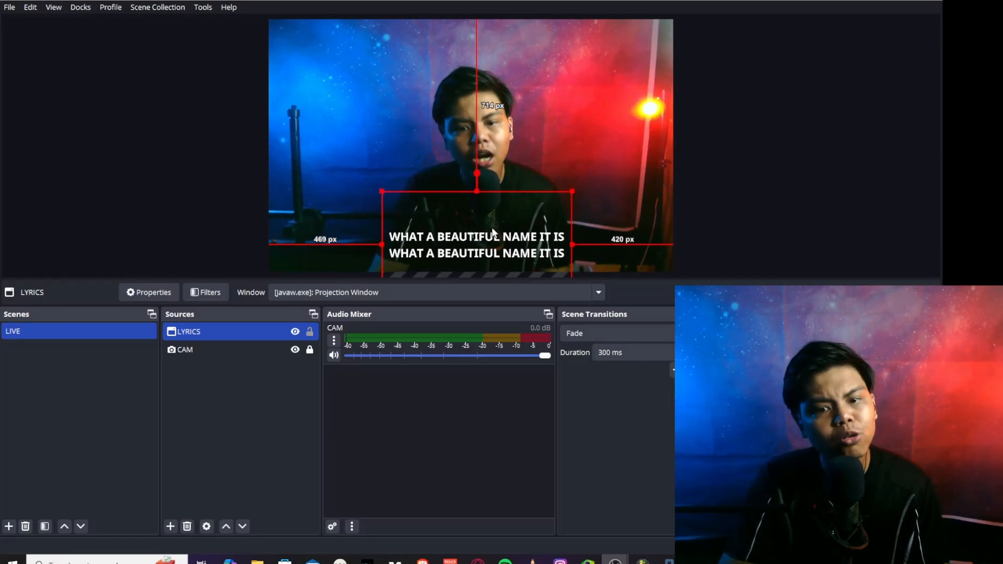
drag(493, 232, 493, 235)
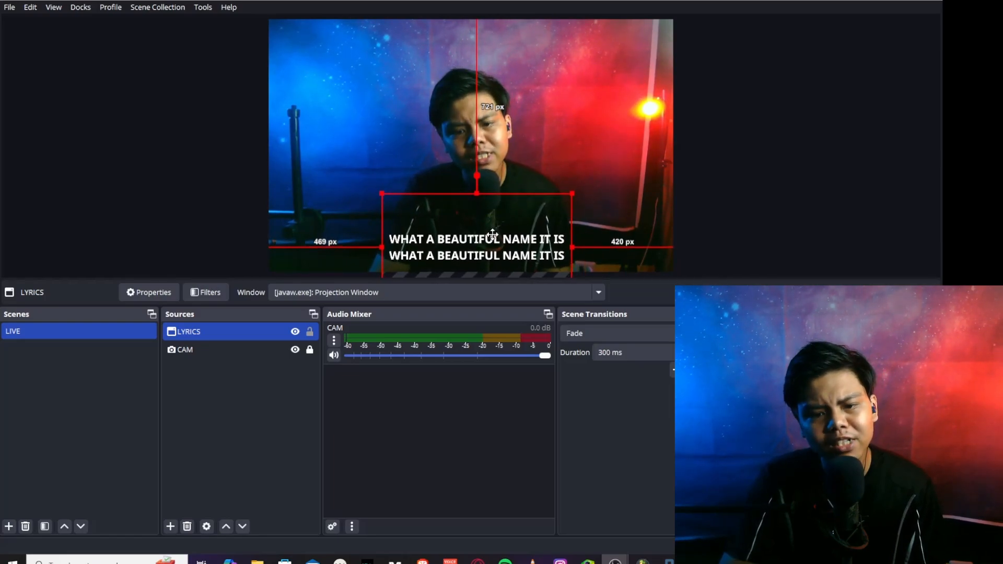
drag(426, 229, 425, 222)
Center the LYRICS source horizontally on the canvas and lock it.
right_click(421, 228)
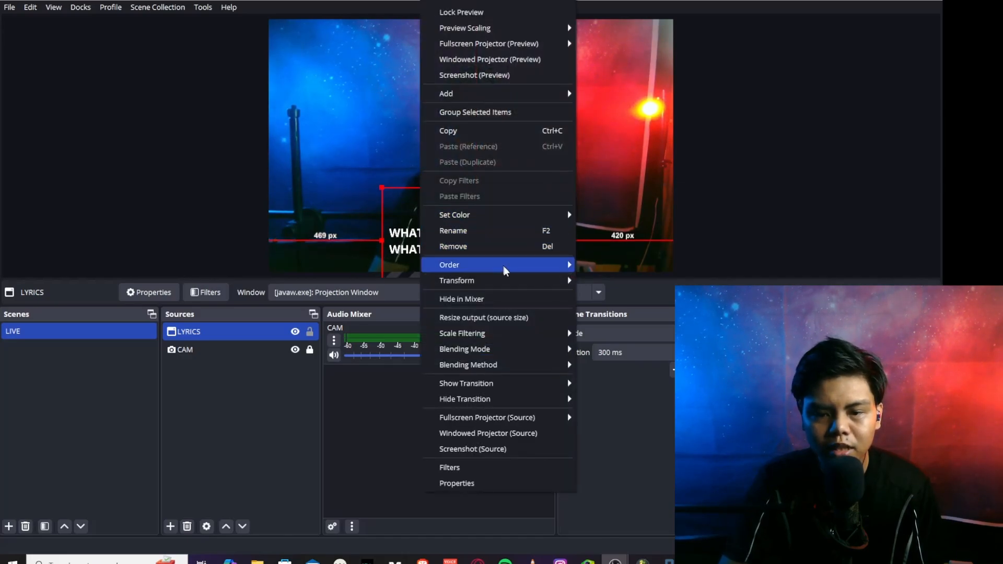
mouse_move(496, 280)
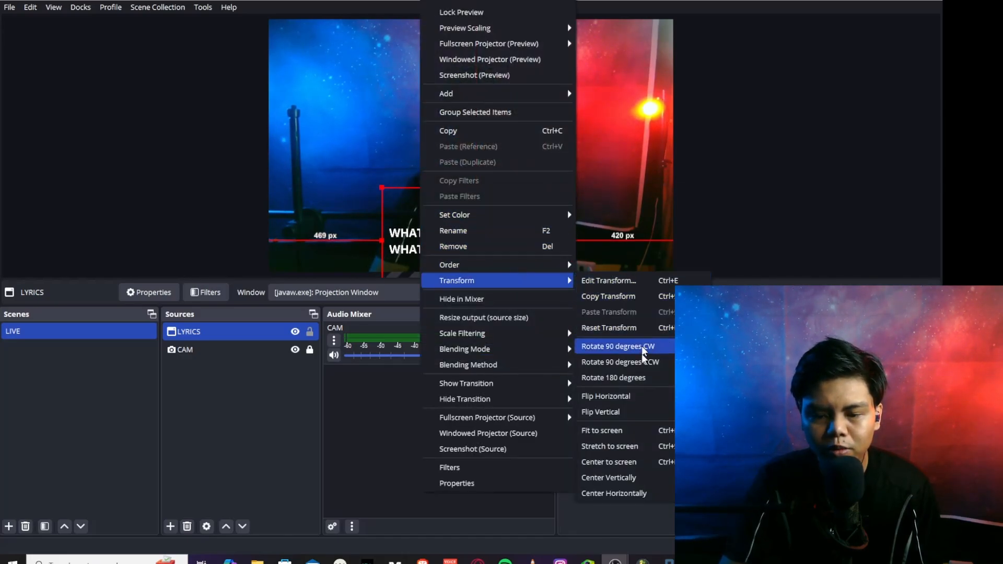
click(644, 493)
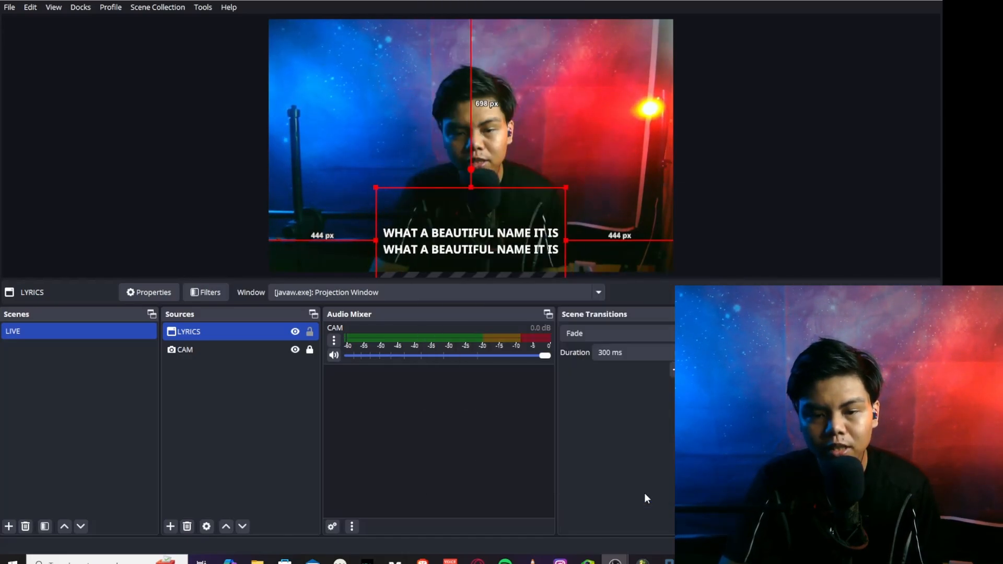
click(310, 332)
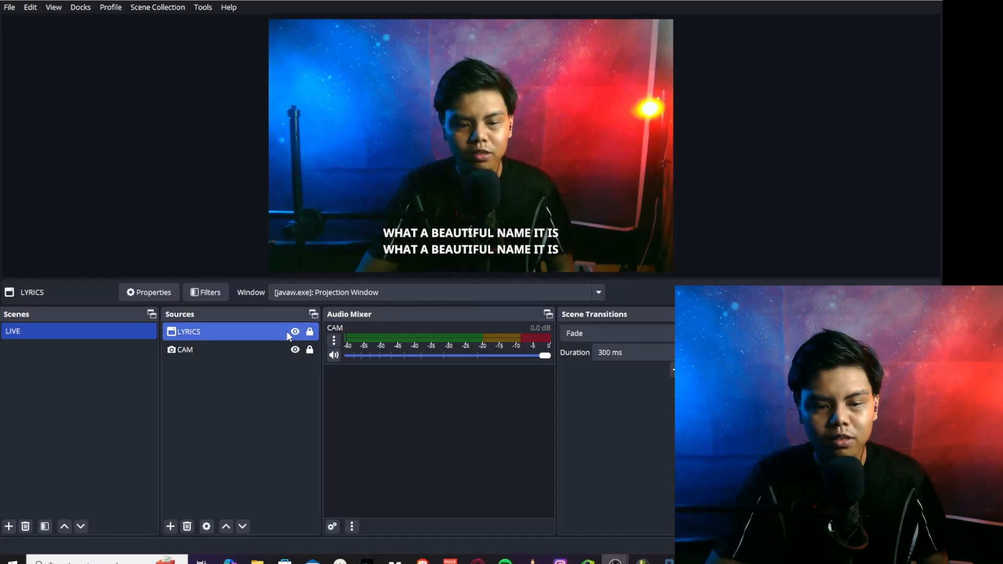
click(250, 439)
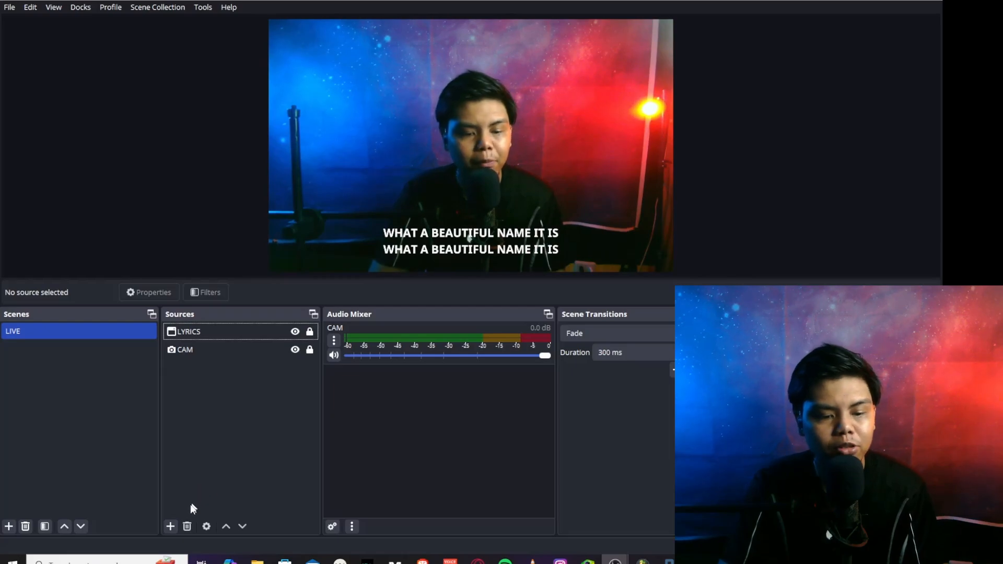
Add a new Image Slide Show source named MESSAGE SLIDES to the LIVE scene.
click(170, 526)
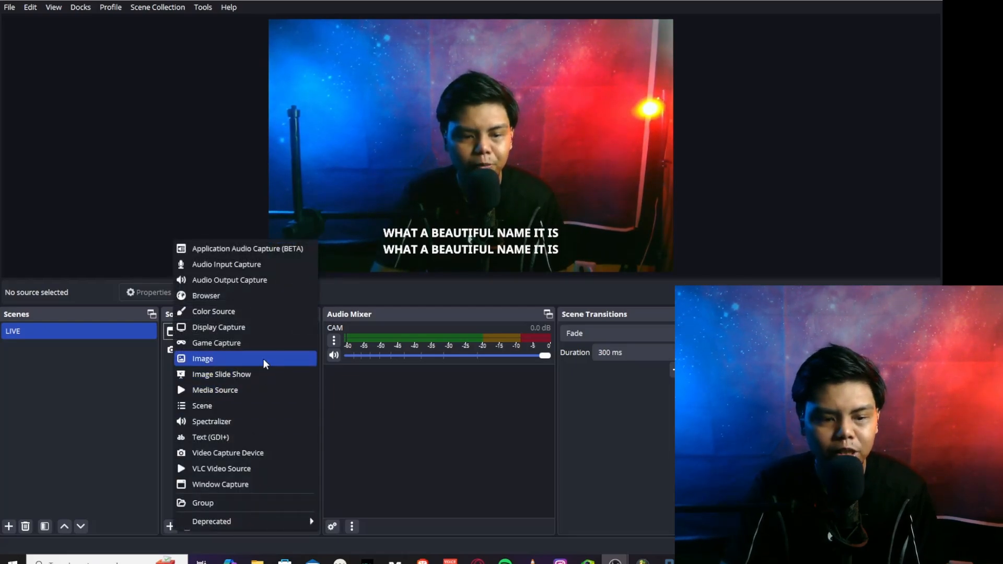
click(248, 373)
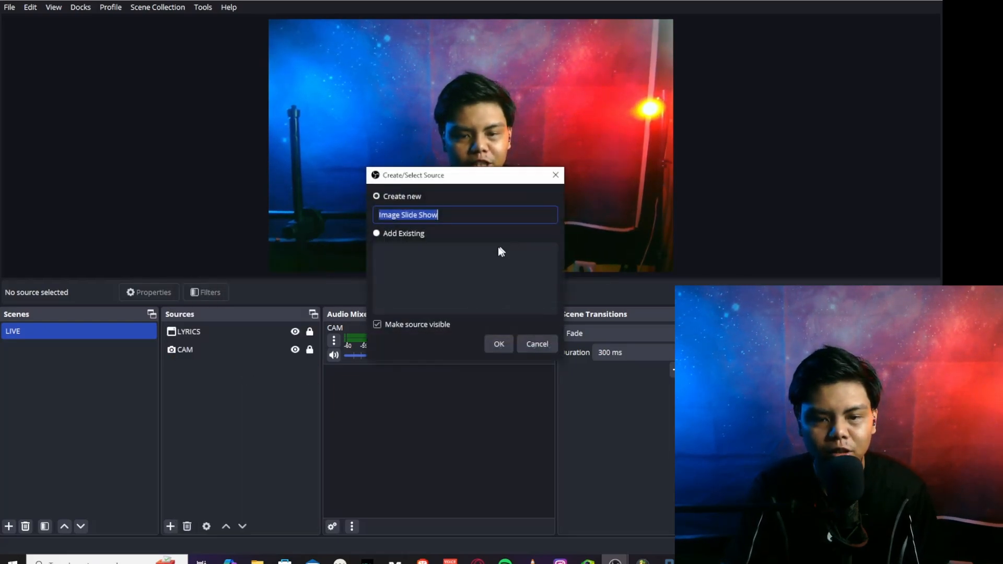
text(MESS)
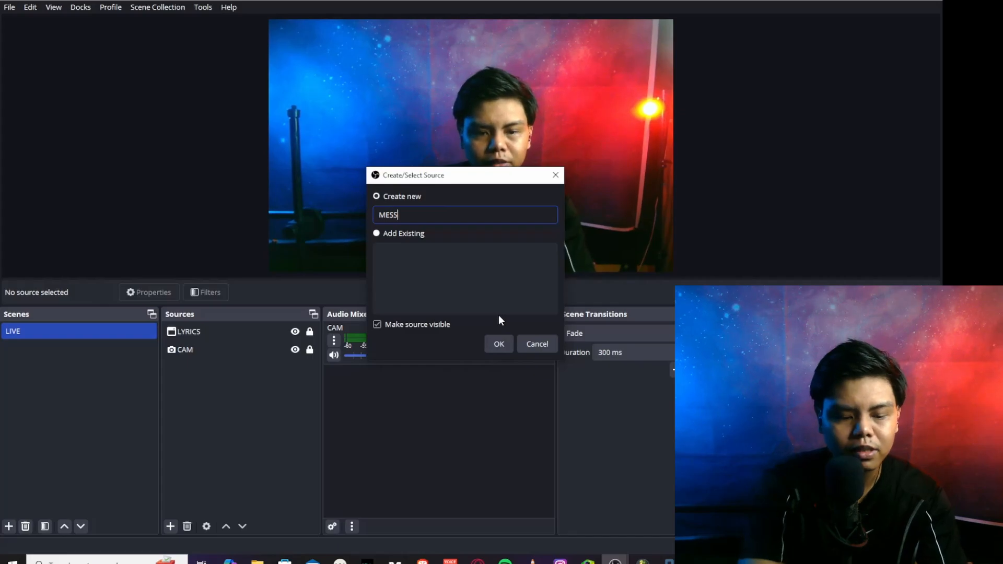
text(AGE SLIDES)
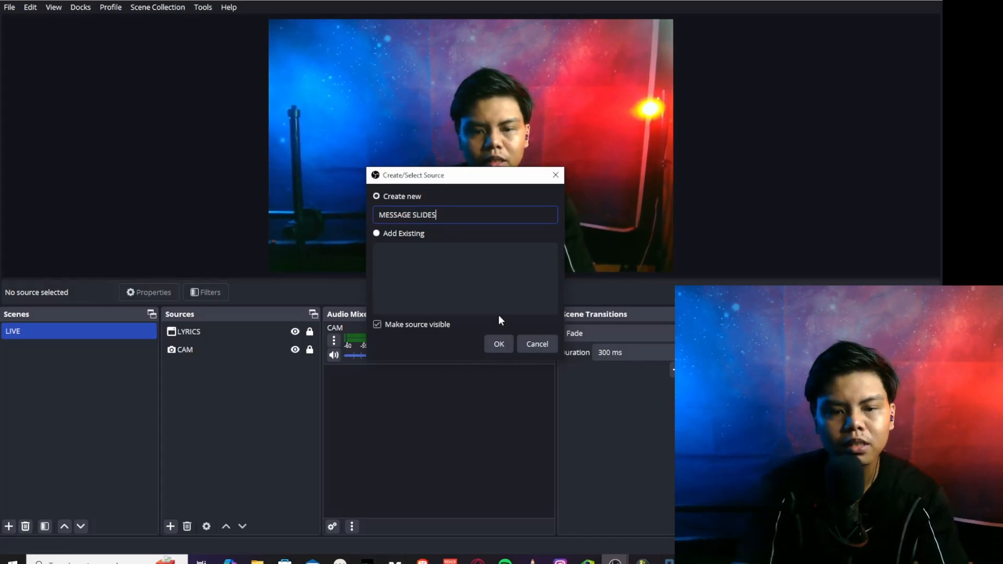
key(Return)
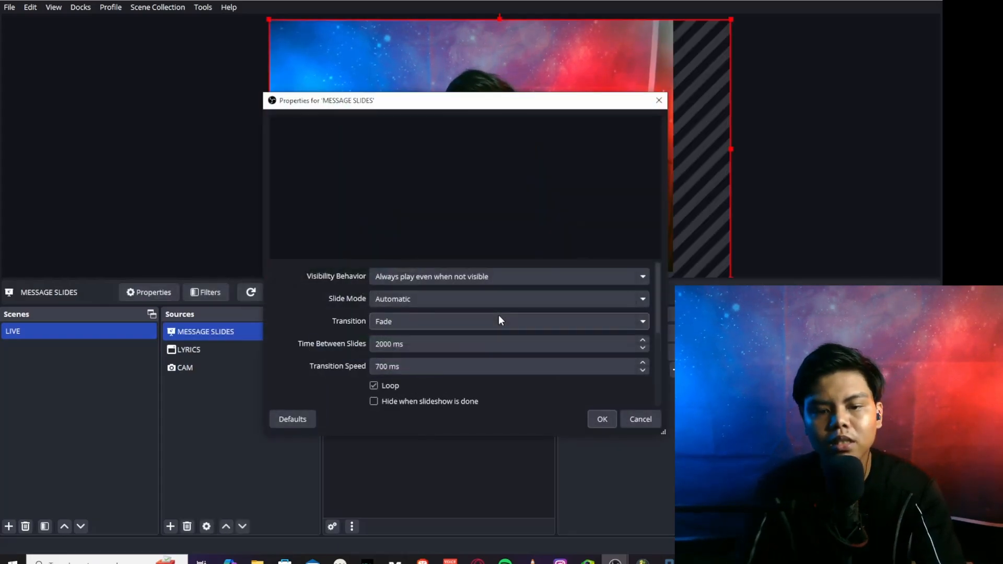
Set the slideshow's slide mode to Manual (Use hotkeys to control slideshow) and choose its transition.
click(431, 300)
click(423, 325)
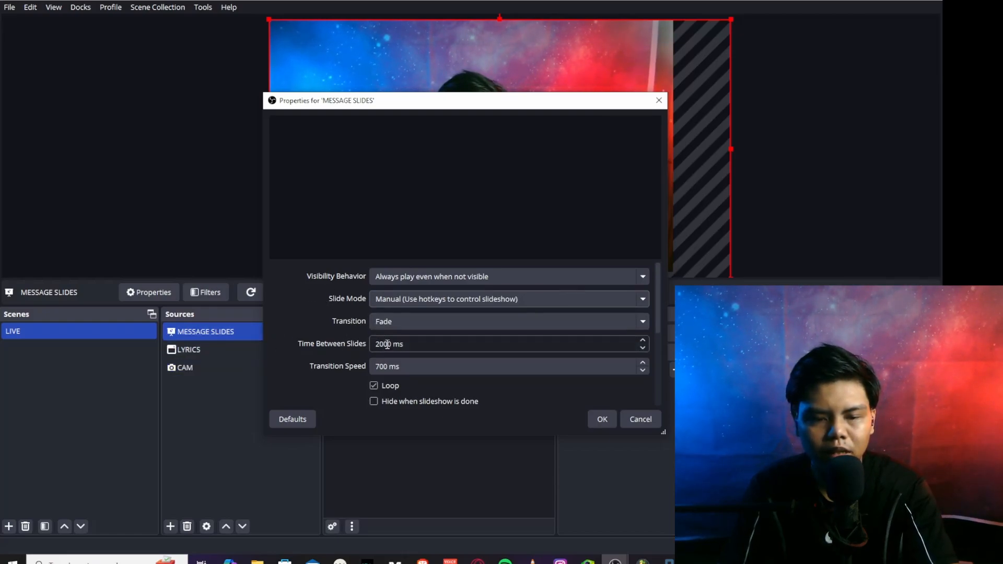
click(396, 321)
click(397, 335)
Add the WITB folder from Pictures as the slideshow's image directory and accept the source properties.
scroll(347, 342, down, 3)
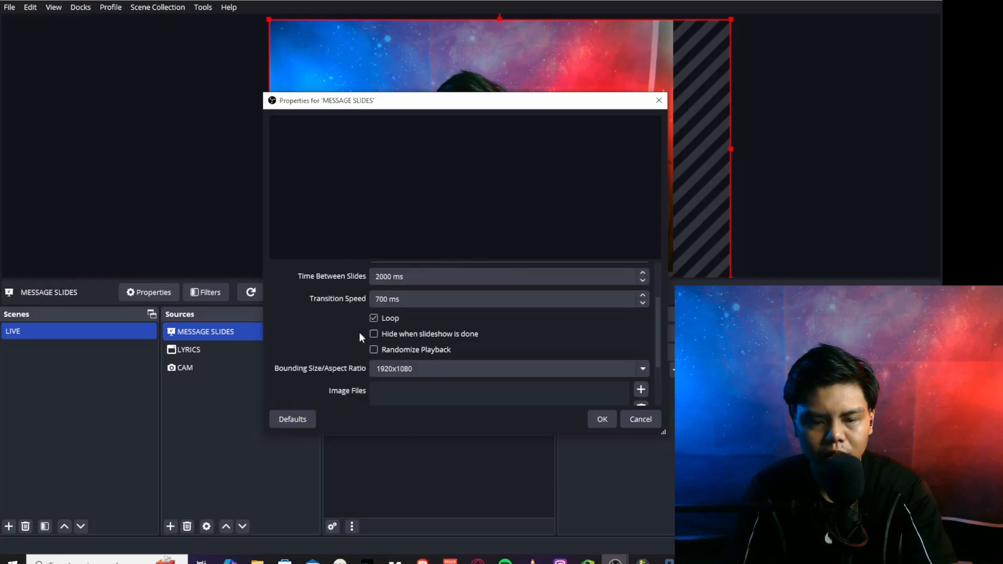
scroll(331, 345, down, 3)
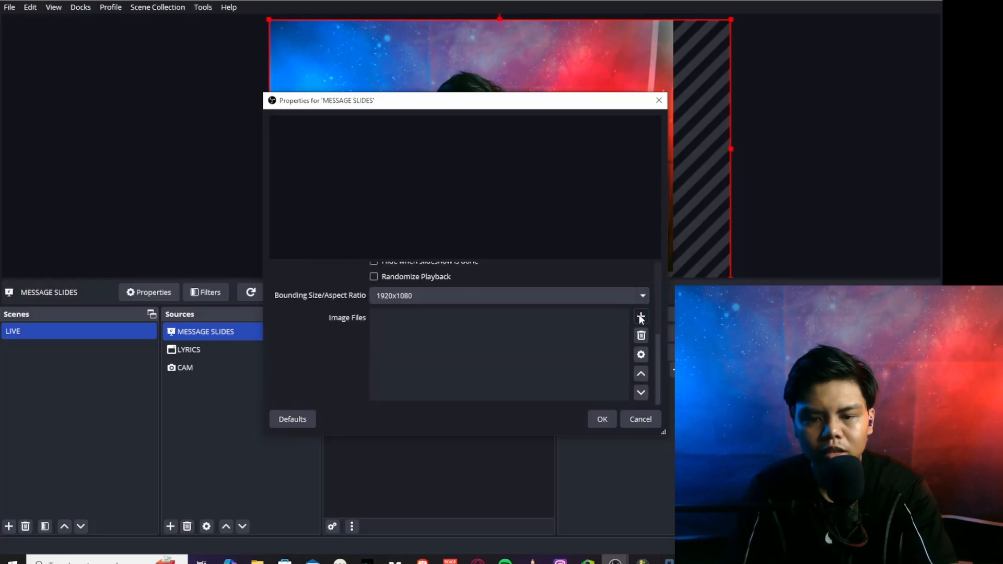
click(662, 340)
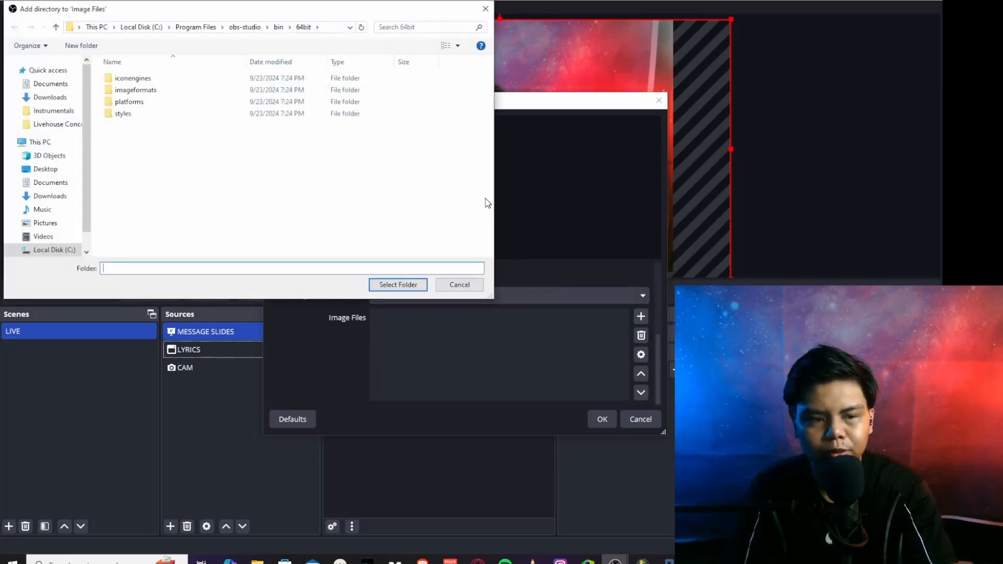
click(46, 223)
click(198, 156)
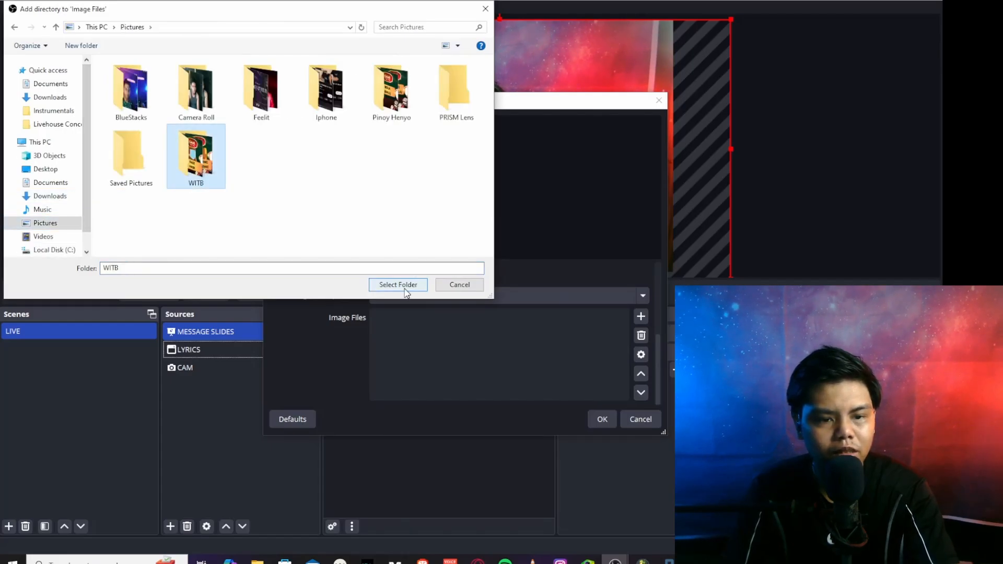
click(402, 285)
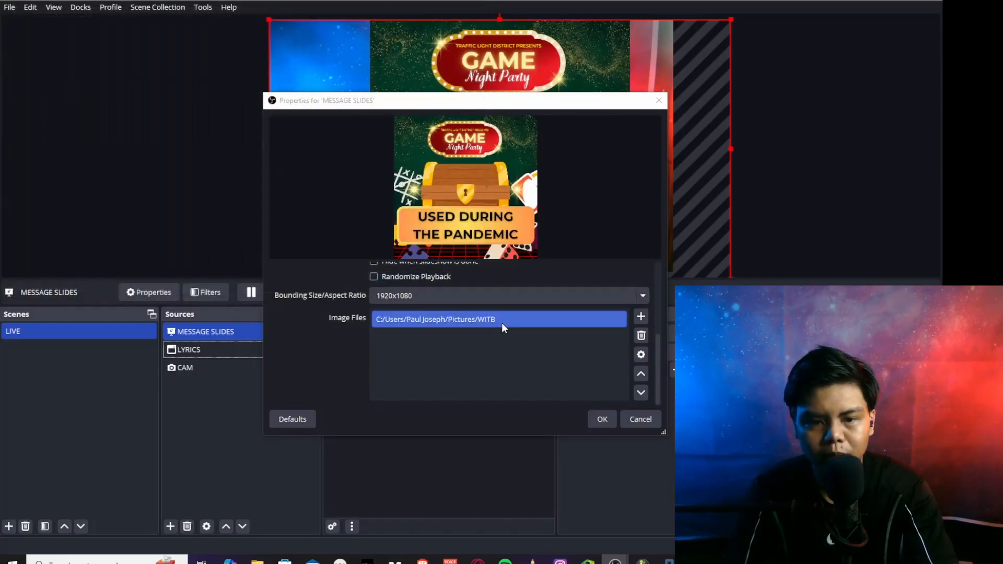
click(601, 419)
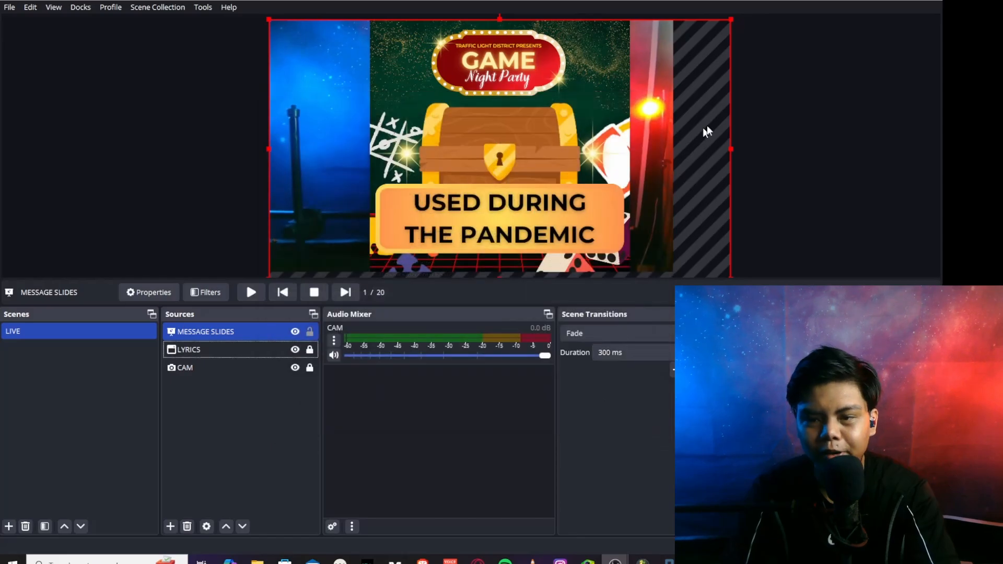
Scale the MESSAGE SLIDES source proportionally until its height fills the canvas.
drag(731, 149, 675, 135)
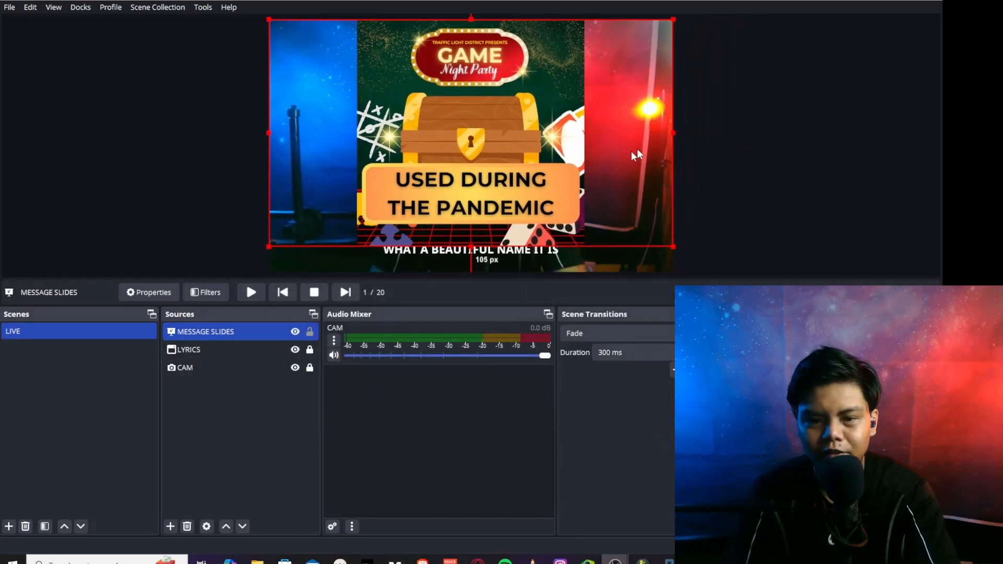
mouse_move(597, 160)
mouse_down()
mouse_move(596, 180)
mouse_move(598, 160)
mouse_up()
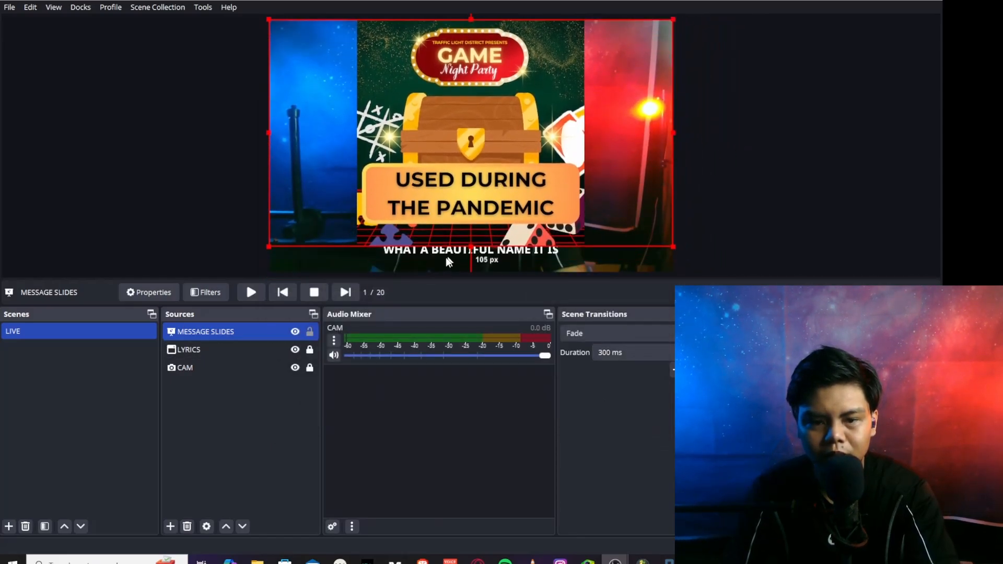
drag(472, 249, 477, 271)
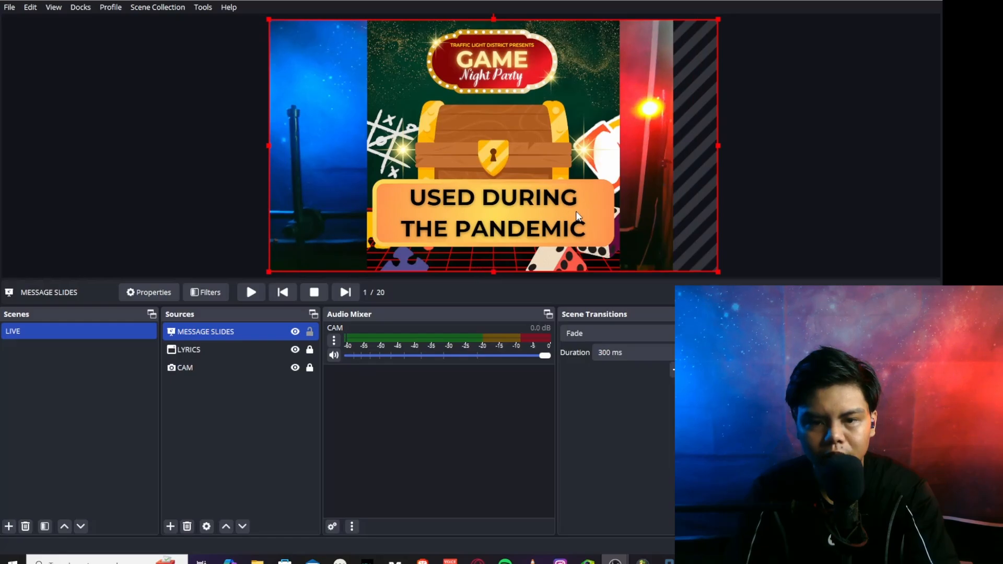
Center the MESSAGE SLIDES source horizontally on the canvas and lock it.
drag(577, 213, 546, 211)
right_click(376, 206)
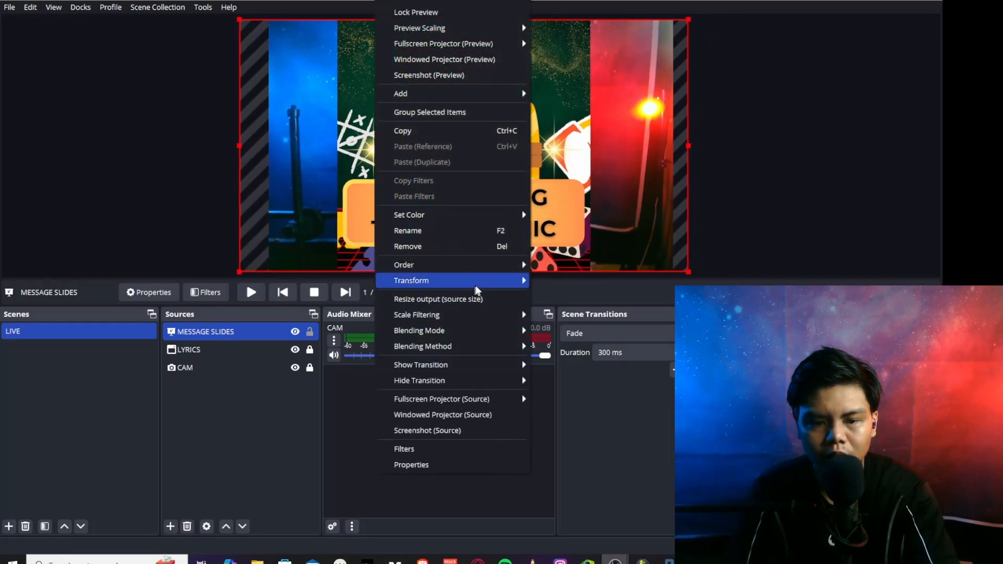
mouse_move(476, 286)
click(585, 463)
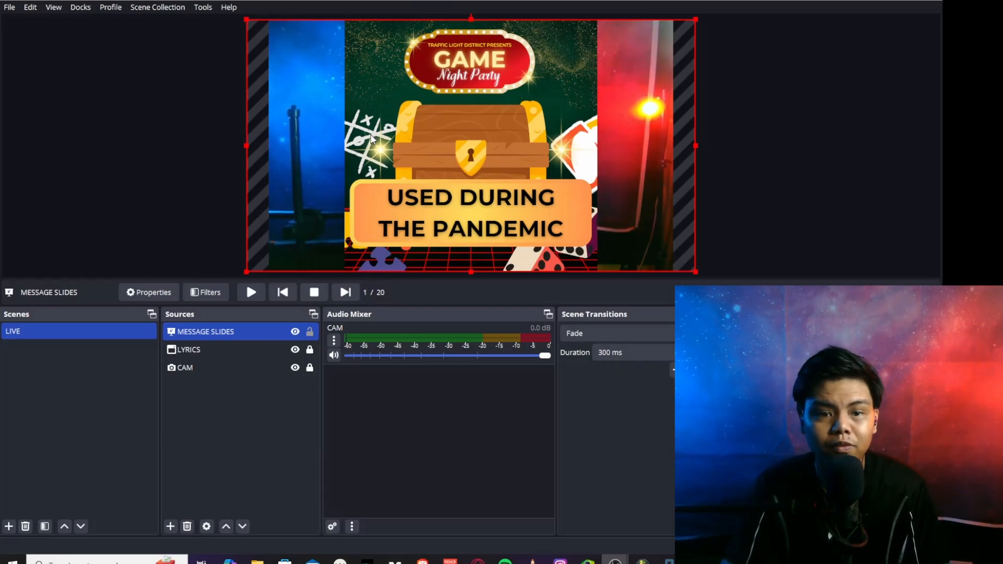
click(310, 333)
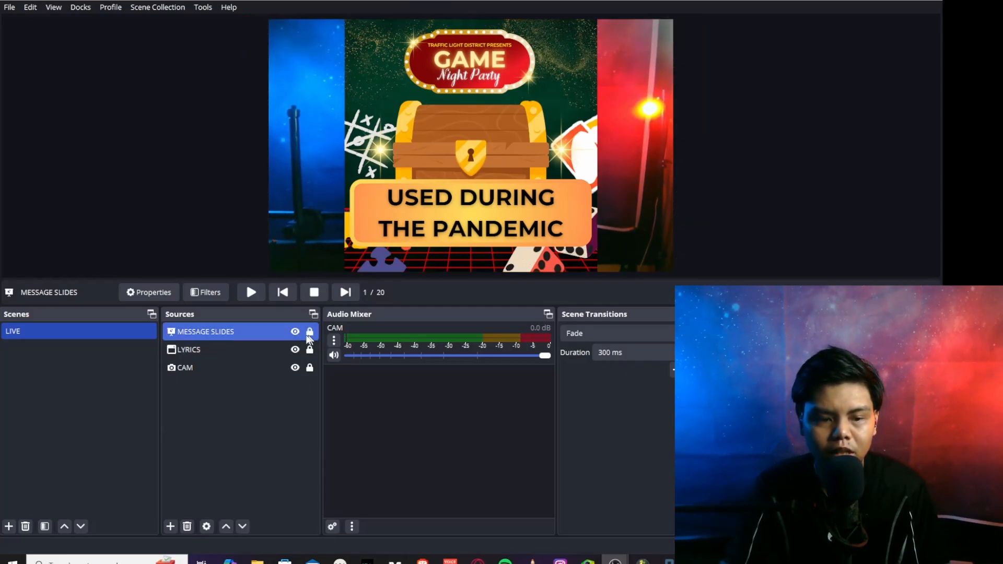
Toggle the MESSAGE SLIDES source's visibility, leaving it hidden, and hide the LYRICS source as well.
click(295, 332)
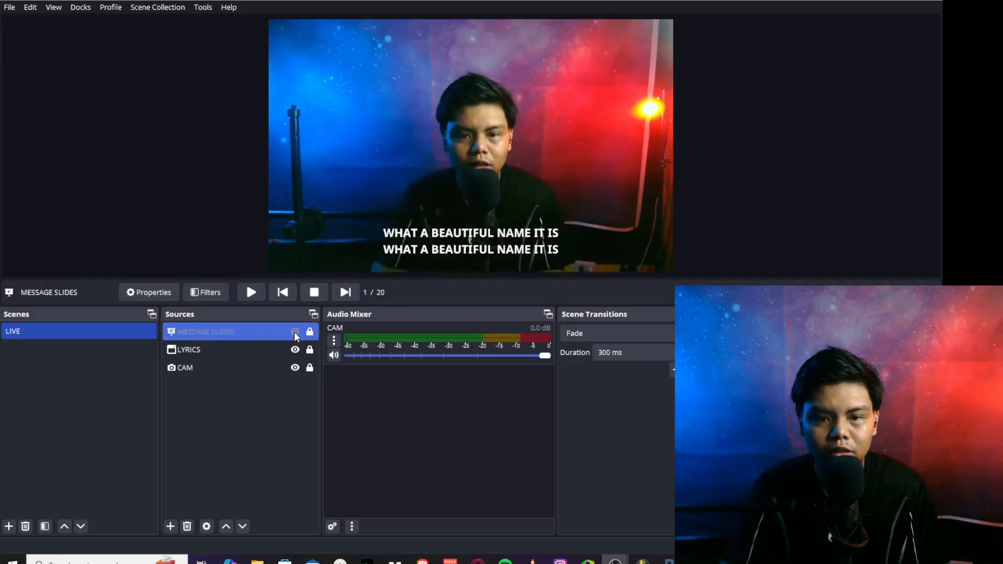
click(295, 333)
click(295, 333)
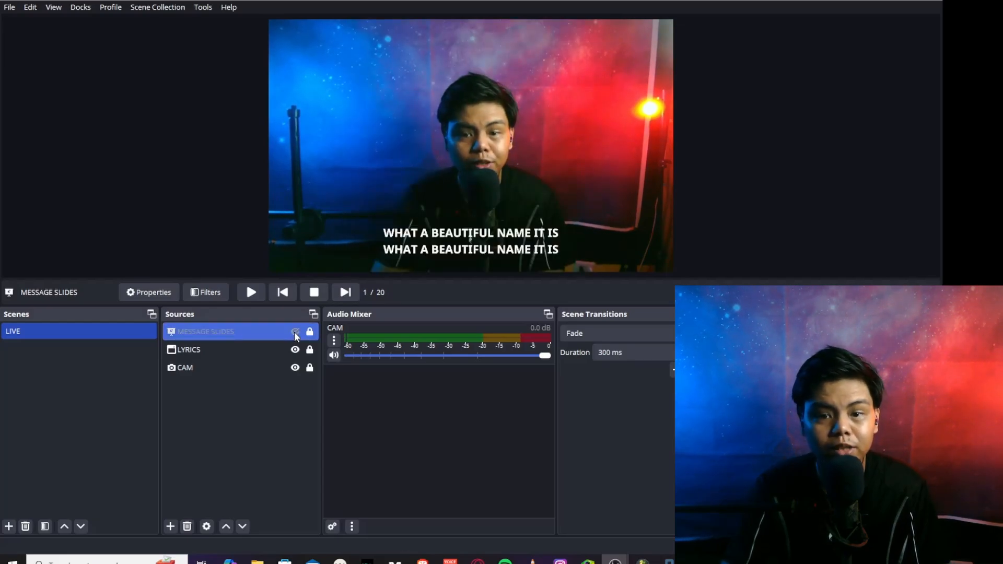
click(294, 349)
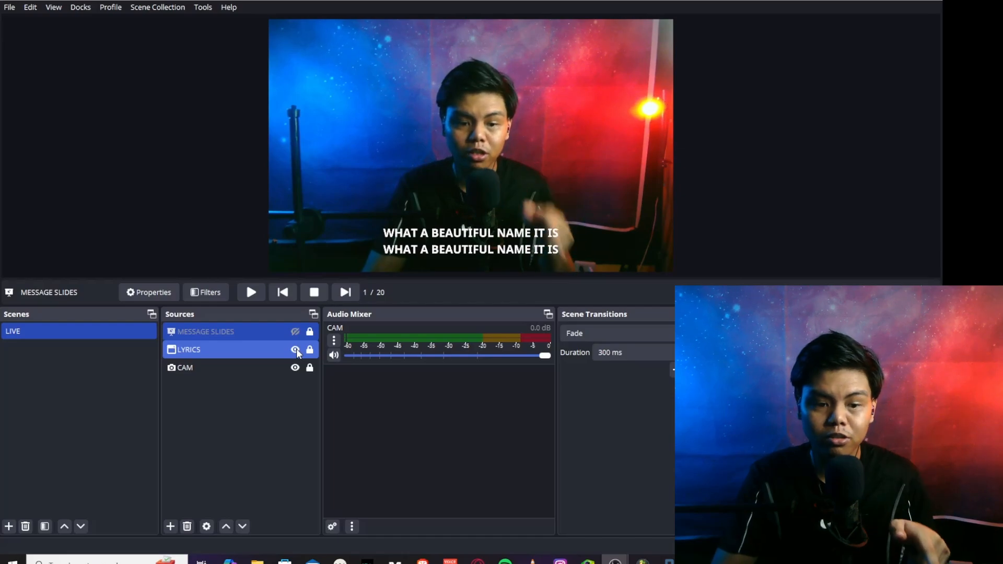
click(295, 350)
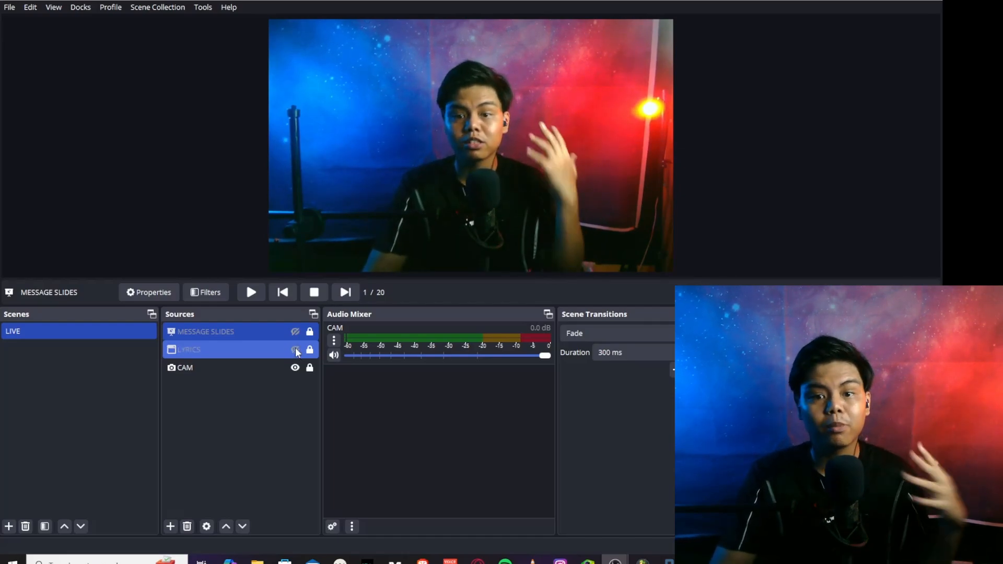
Show the MESSAGE SLIDES source, advance its slideshow to slide 10, and hide the source again.
click(294, 333)
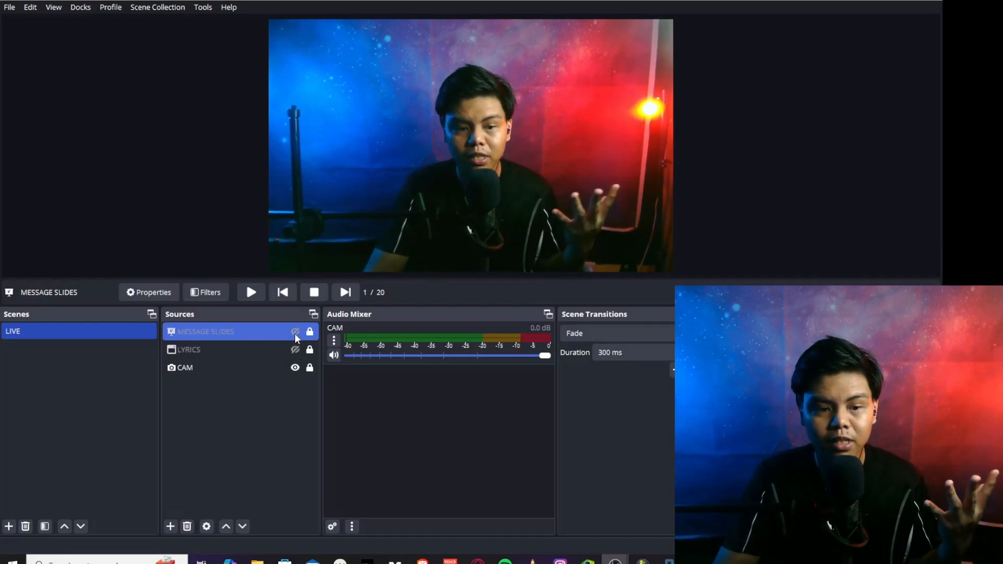
click(295, 332)
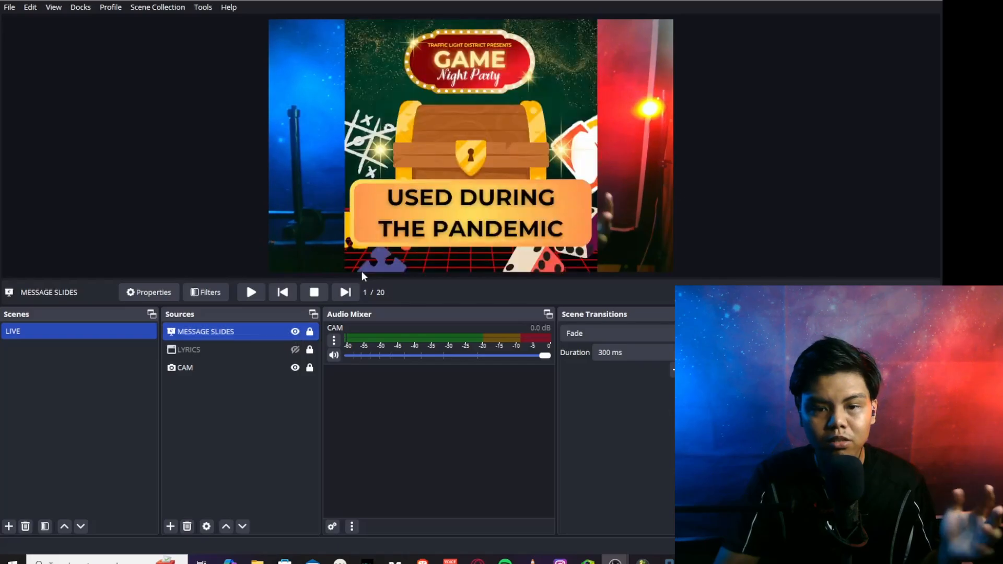
click(349, 293)
click(349, 293)
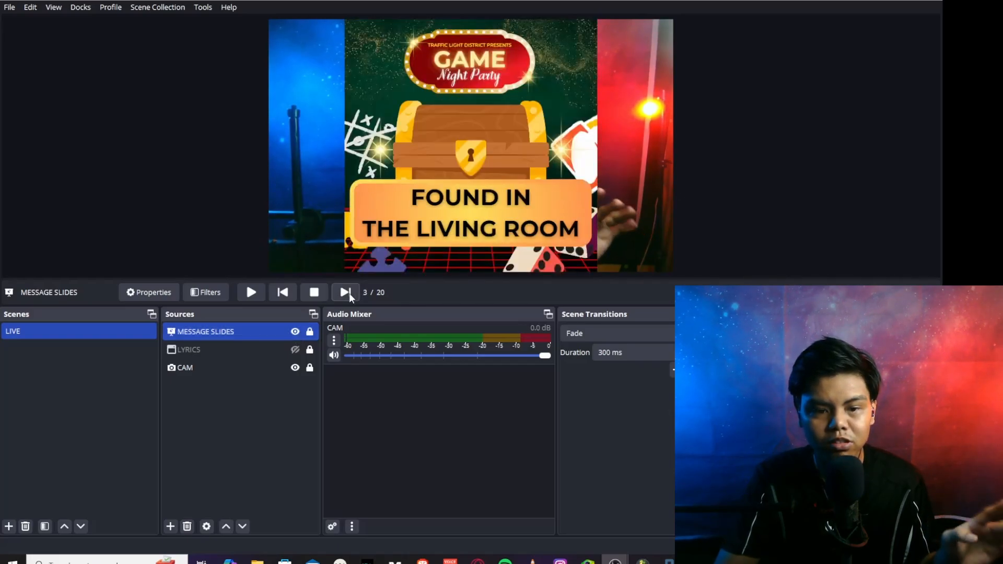
click(354, 294)
click(354, 294)
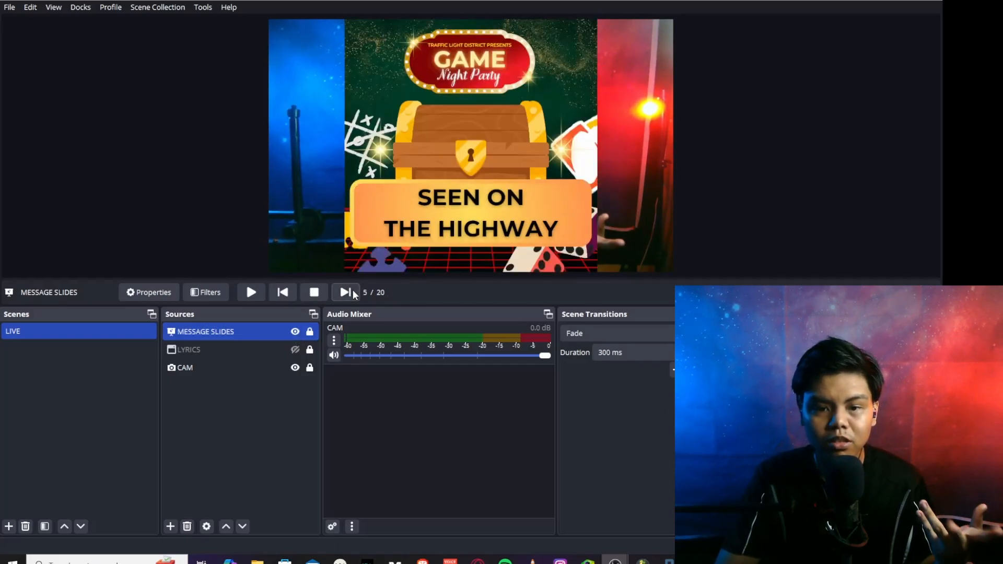
click(354, 294)
click(354, 294)
click(354, 295)
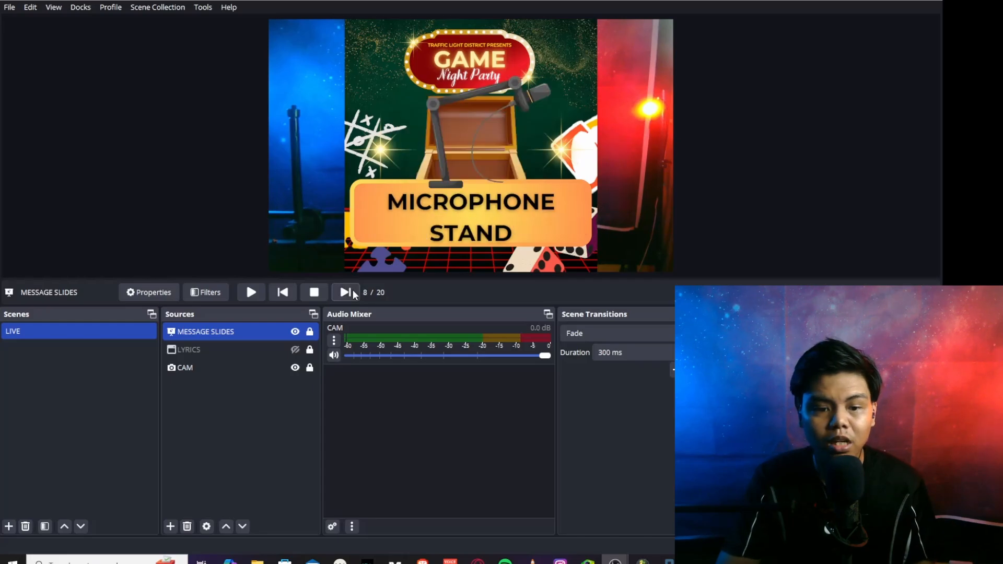
click(347, 294)
click(342, 293)
click(295, 331)
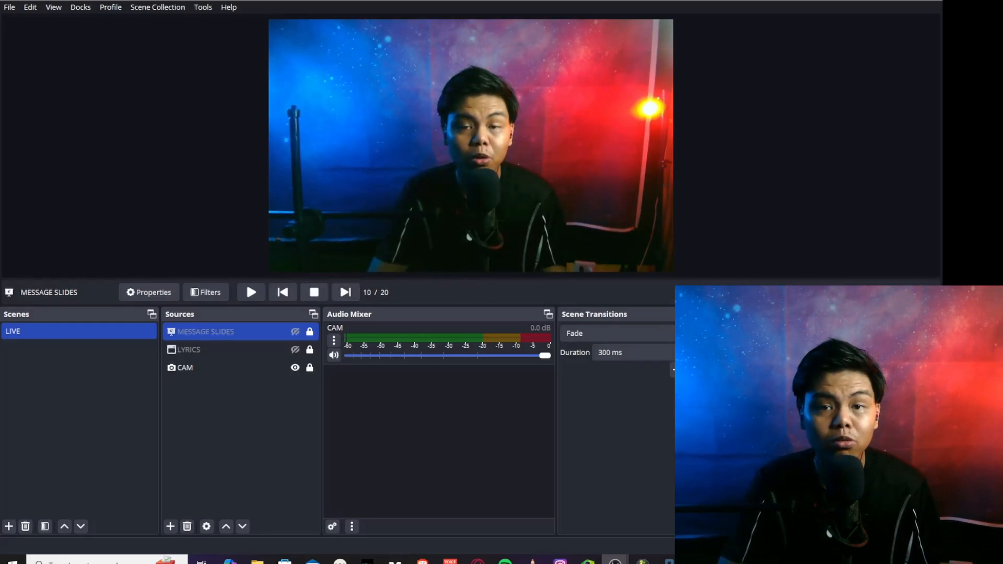
Turn on Studio Mode and make the MESSAGE SLIDES source visible in the LIVE preview.
click(836, 389)
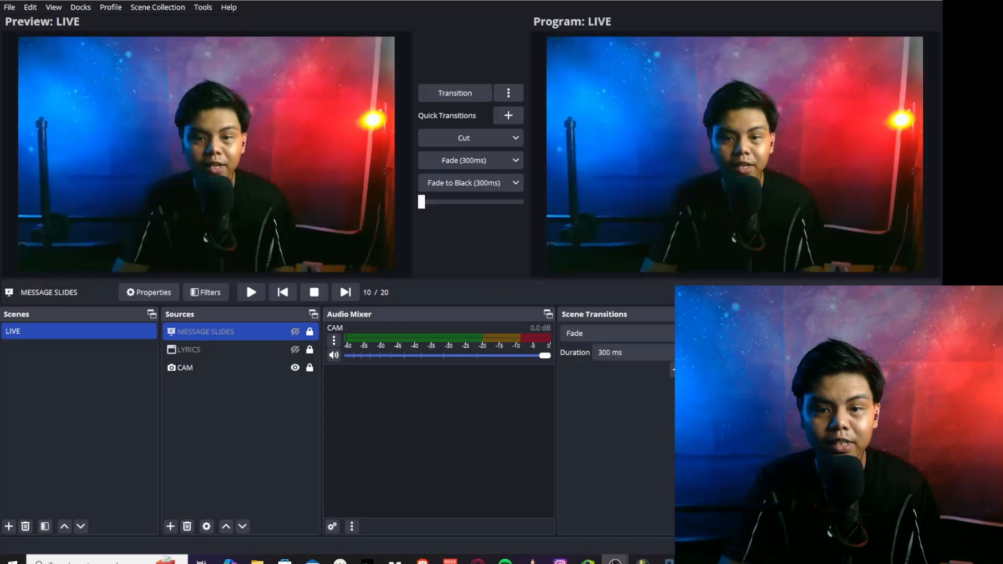
click(295, 332)
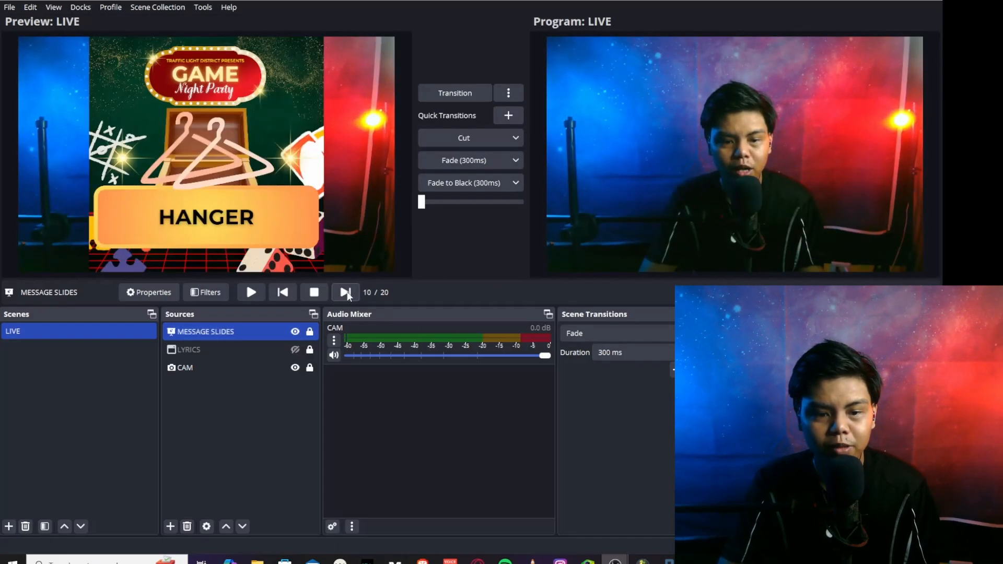
Step back and forth through the MESSAGE SLIDES slideshow in the preview, ending on slide 7, CAN BE SEEN IN A MUSIC STUDIO.
click(283, 292)
click(283, 292)
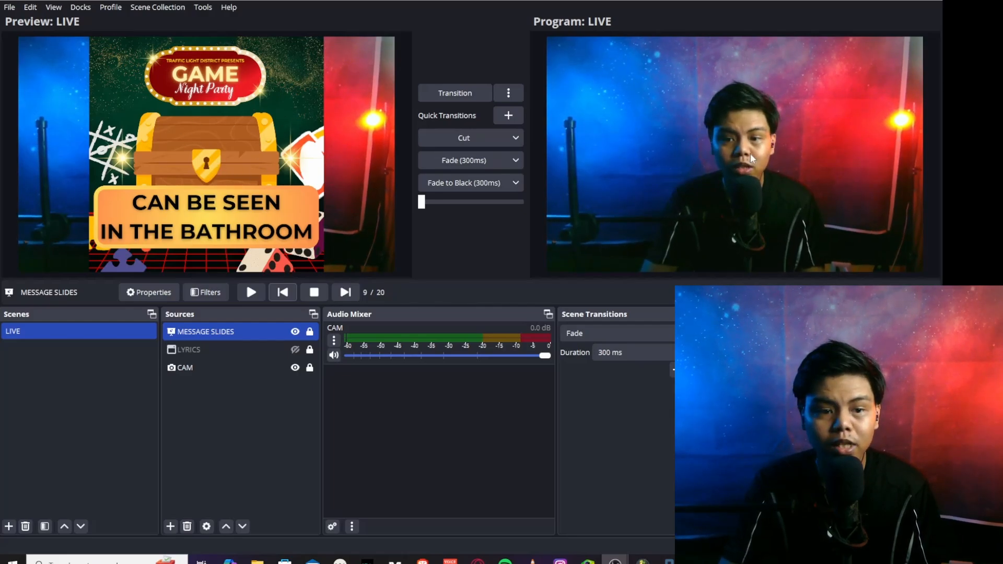
click(285, 293)
click(287, 293)
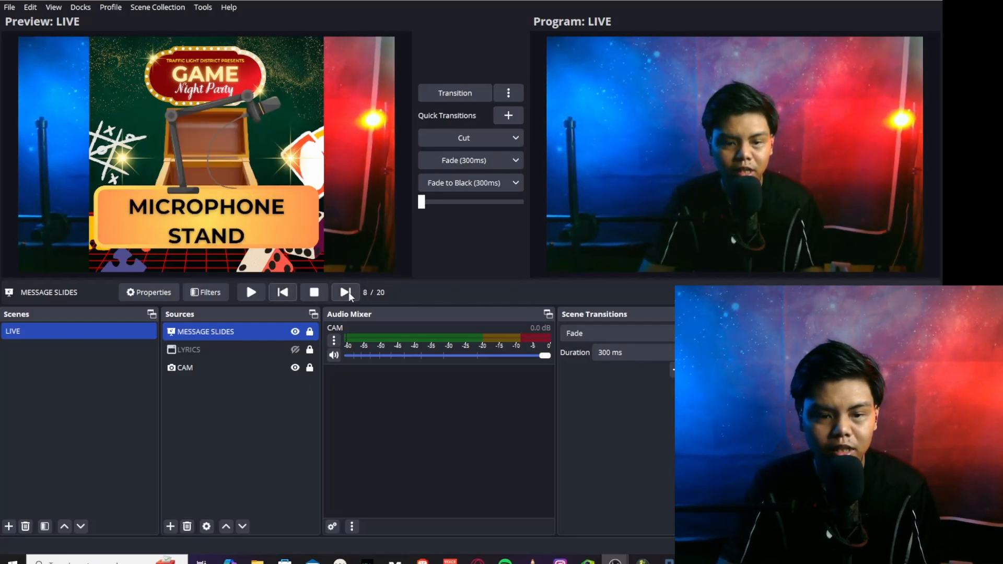
click(349, 291)
click(290, 291)
click(293, 293)
click(298, 295)
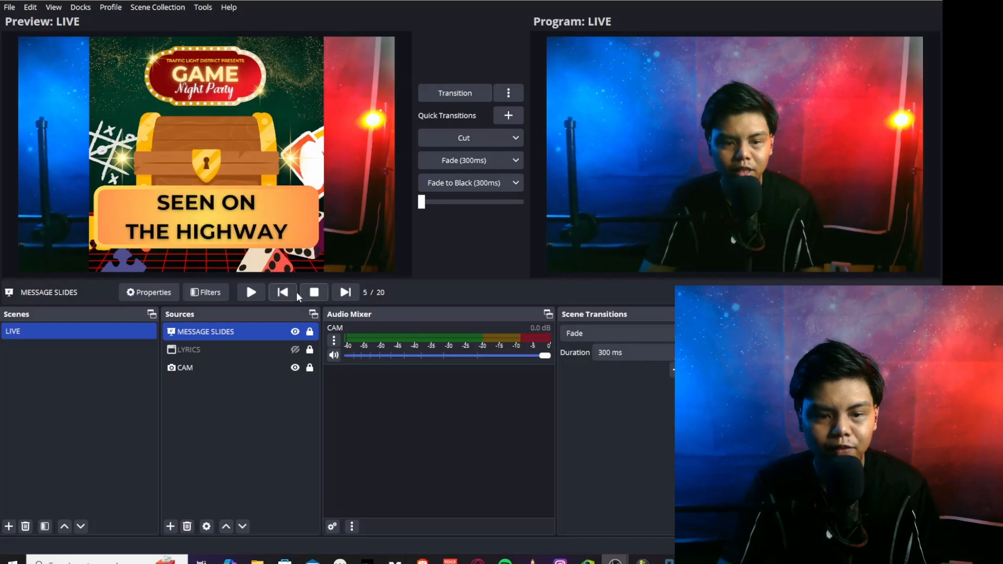
click(294, 294)
click(290, 293)
click(349, 291)
click(349, 290)
click(349, 291)
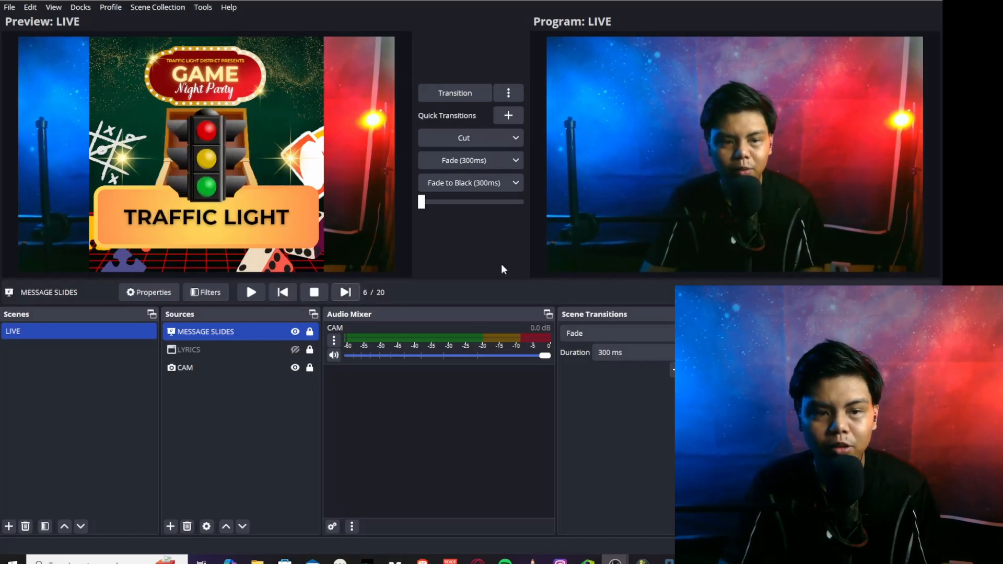
click(351, 292)
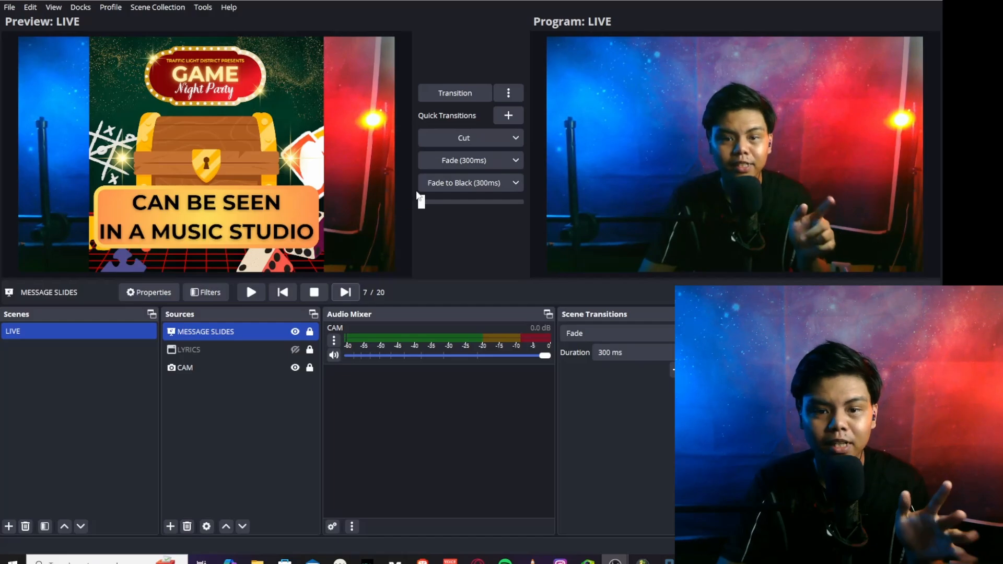
Transition the MESSAGE SLIDES preview to the program output, hide the source, and transition the program back to the camera only.
click(468, 95)
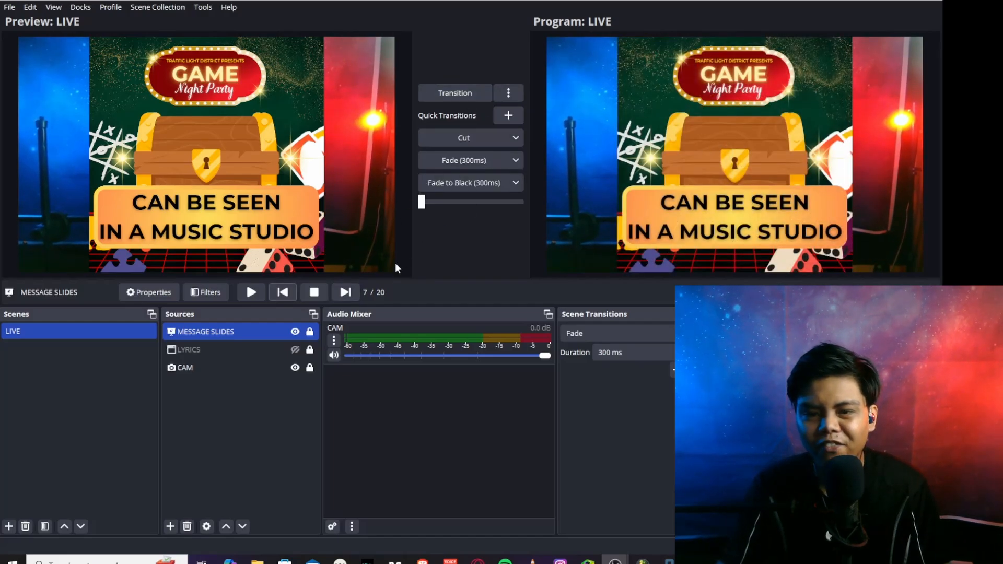
click(293, 297)
click(346, 294)
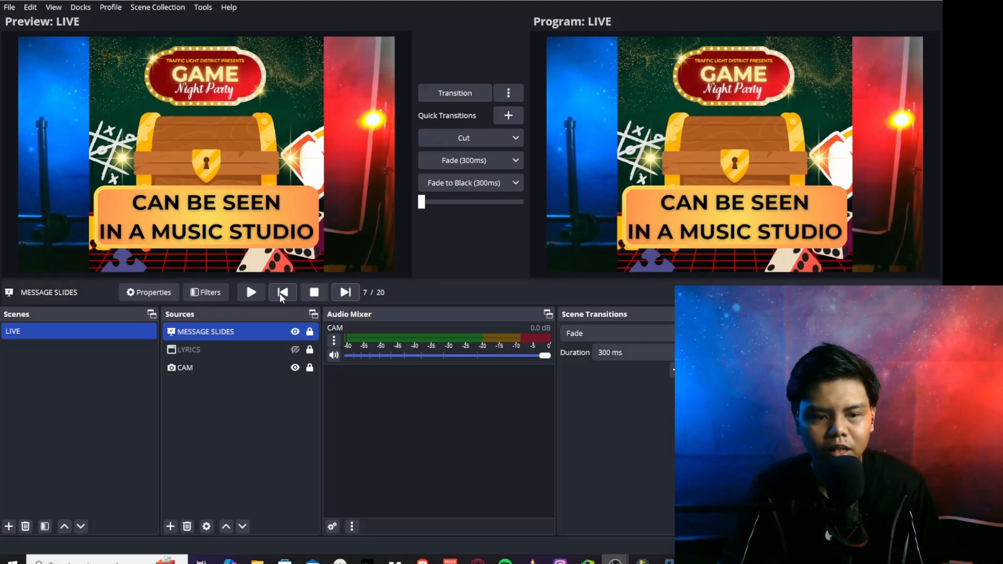
click(295, 332)
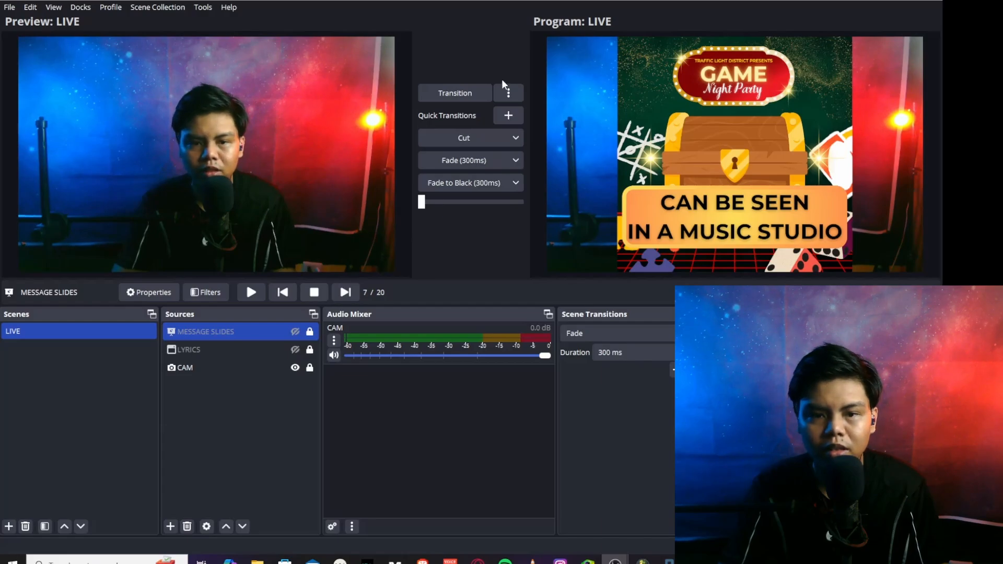
click(489, 92)
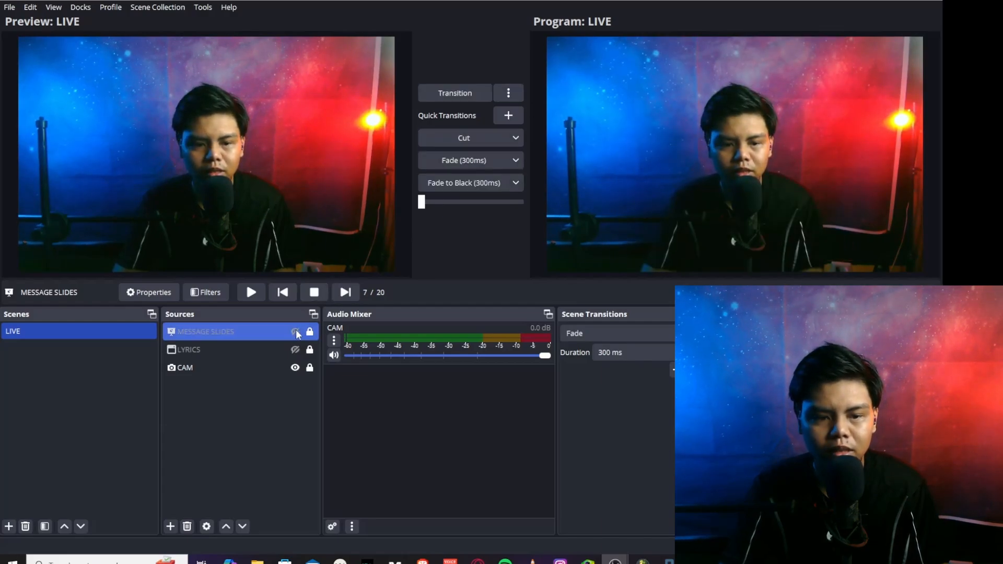
Show MESSAGE SLIDES on slide 8, MICROPHONE STAND, transition it to the program, and return the program to the camera with the source hidden.
click(295, 332)
click(346, 292)
click(458, 90)
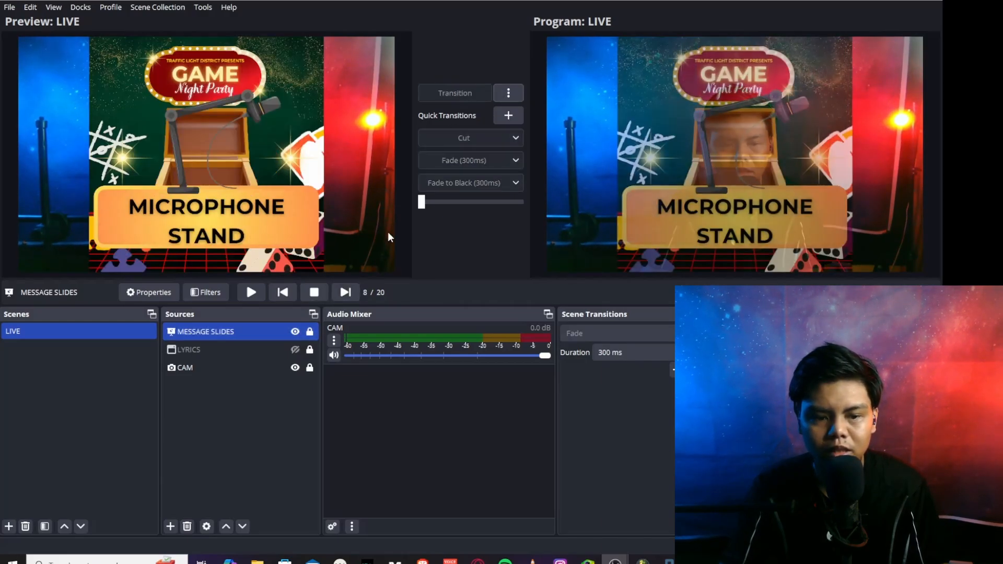
click(295, 332)
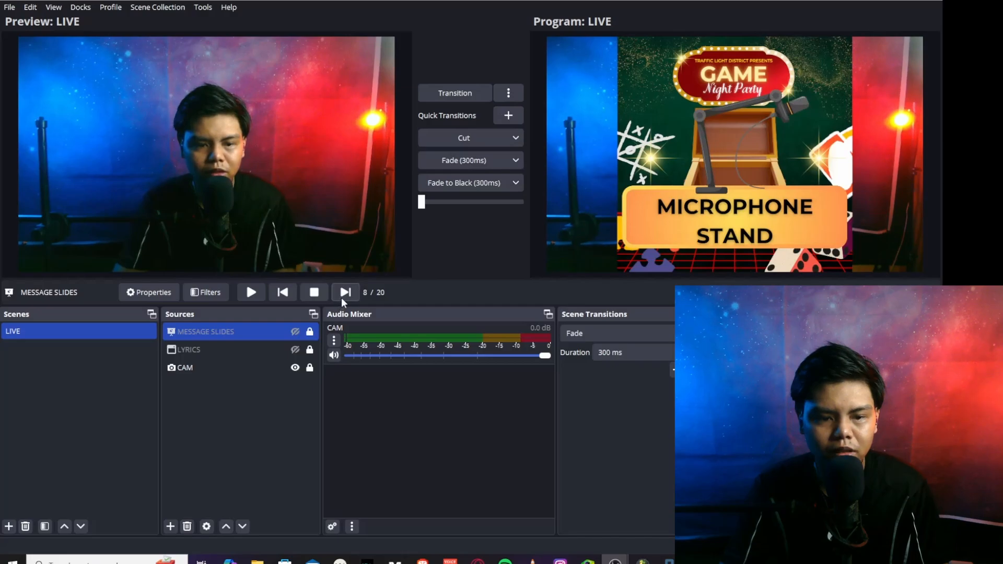
click(456, 94)
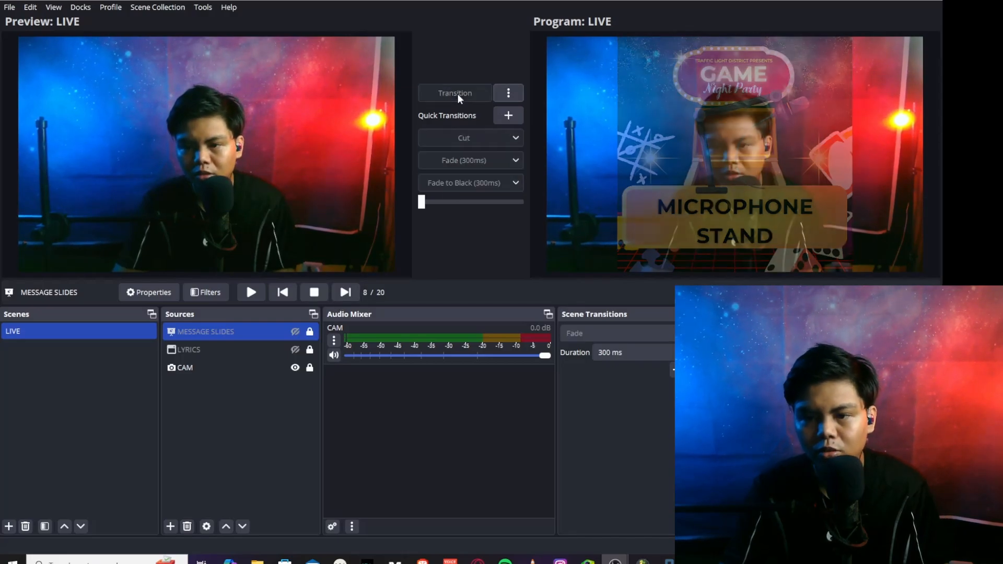
Turn off Studio Mode and toggle the visibility of the LYRICS and MESSAGE SLIDES sources, leaving both hidden.
click(295, 331)
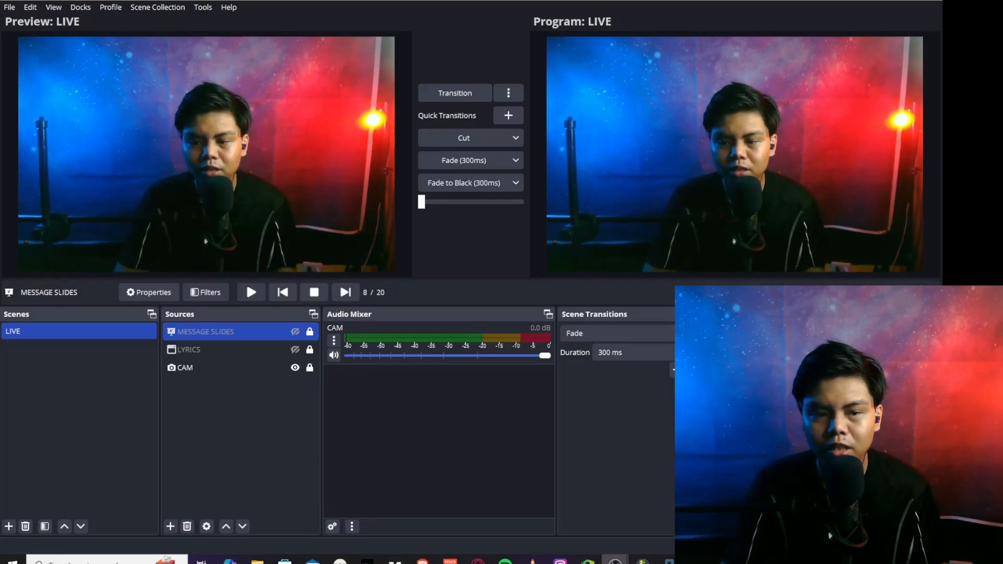
click(842, 389)
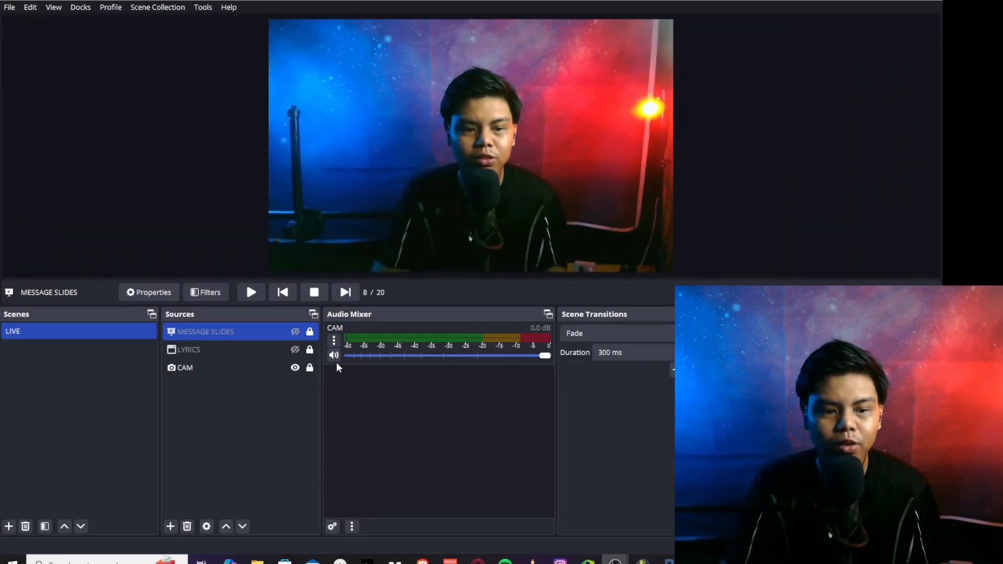
click(225, 350)
click(296, 349)
click(296, 350)
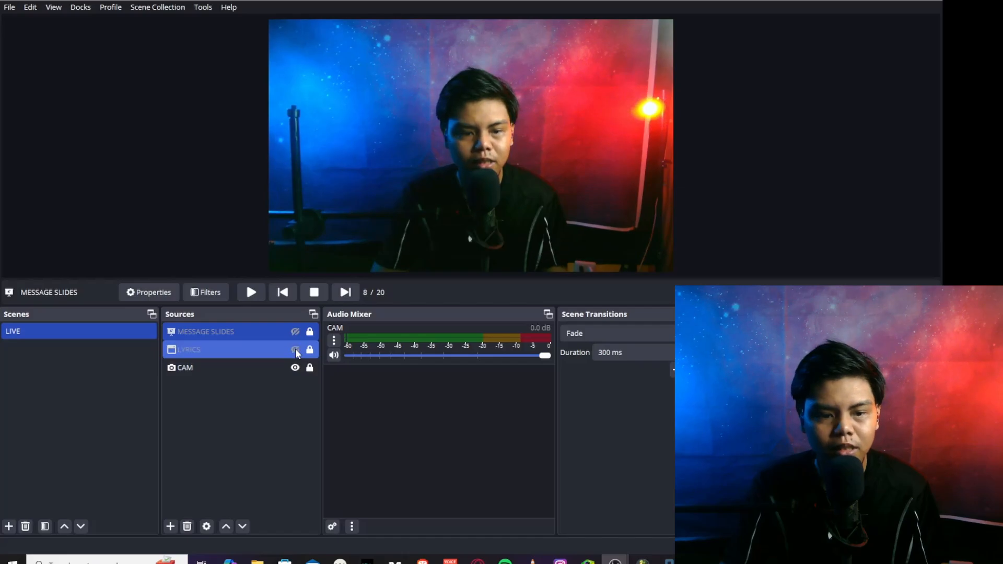
click(293, 329)
click(294, 331)
click(295, 331)
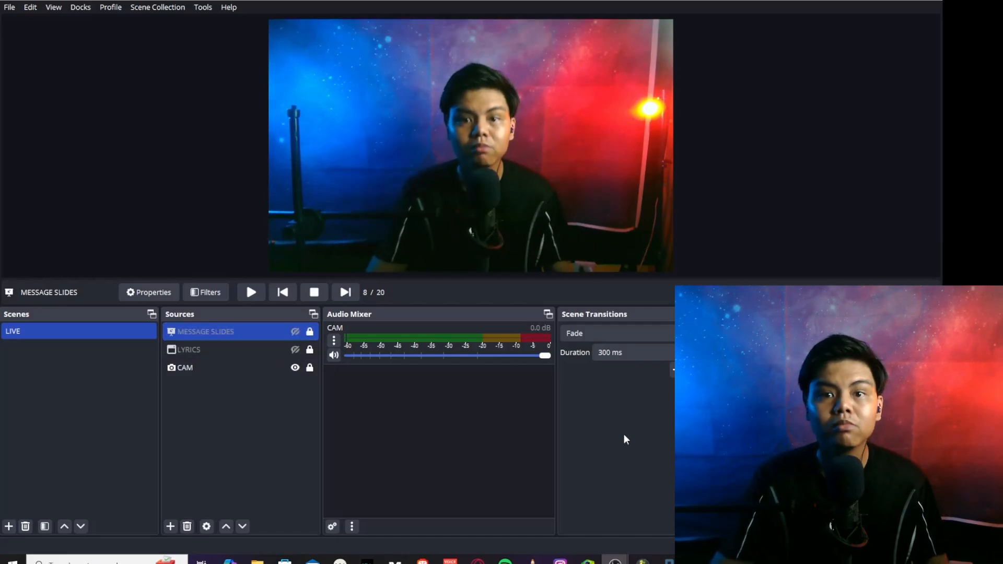
Add a scene named PRE SERVICE and move it above LIVE in the scene order.
click(8, 527)
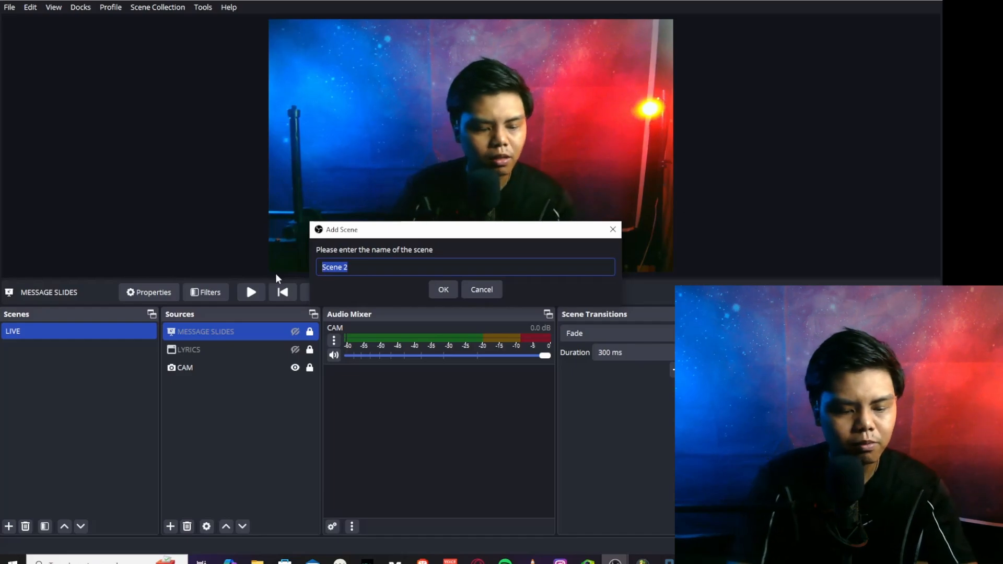
text(PRE SERVICE)
key(Return)
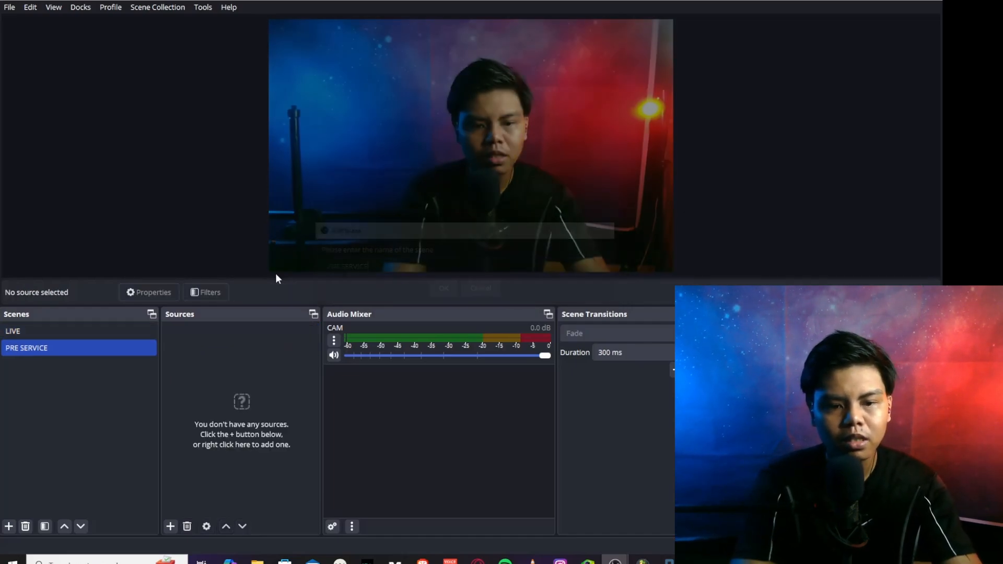
click(65, 525)
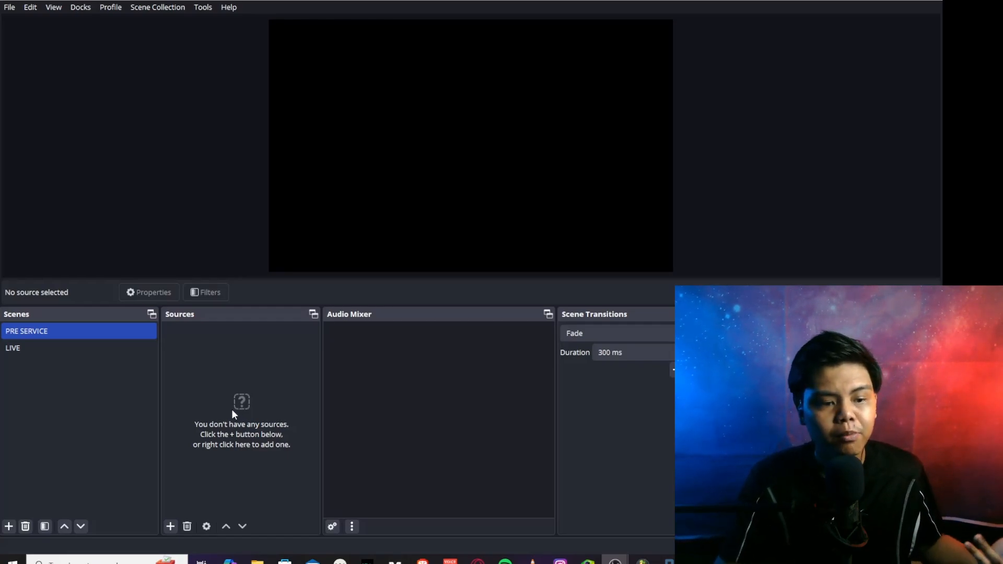
Remove the CAM source from the LIVE scene.
click(98, 347)
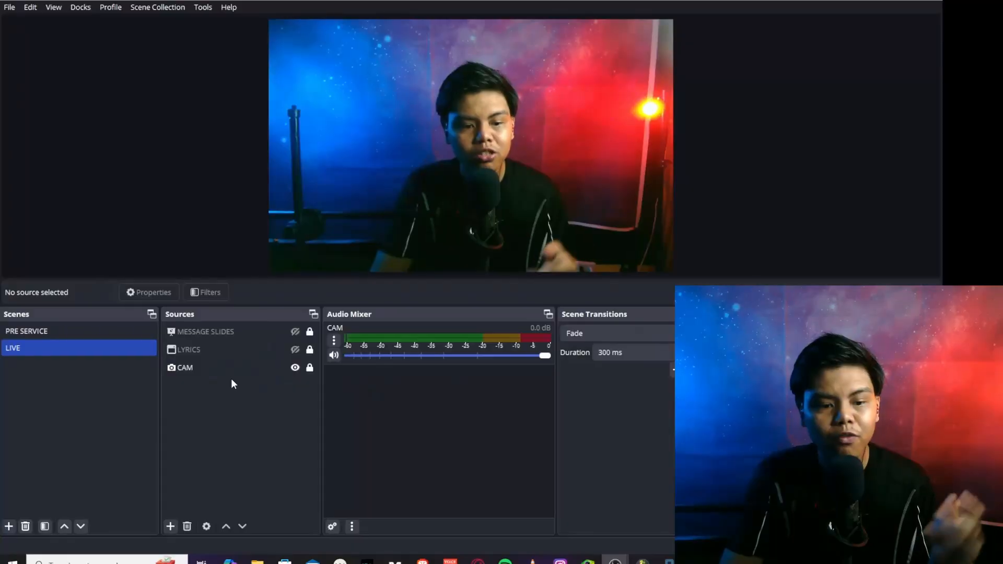
click(231, 372)
key(Delete)
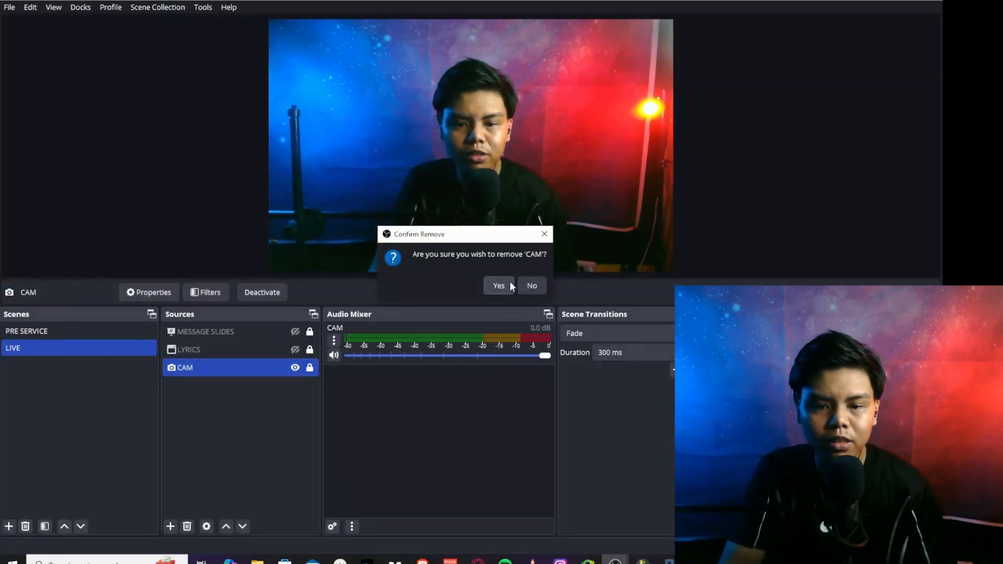
click(502, 284)
Add a scene named CAMERAS.
click(9, 526)
click(365, 267)
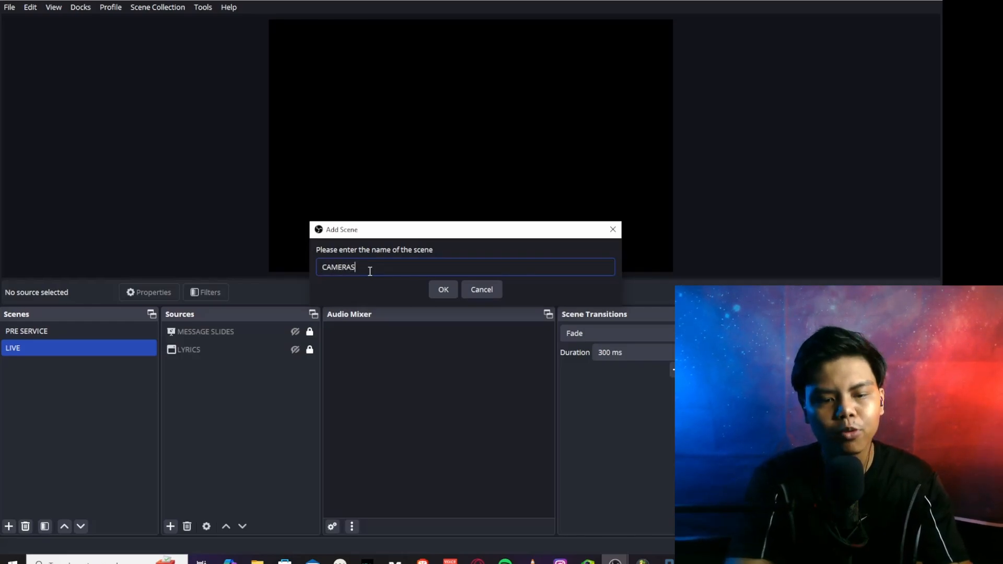
key(Return)
Add a Video Capture Device source named CAMERA 1 to the CAMERAS scene, using the USB Video device.
click(170, 527)
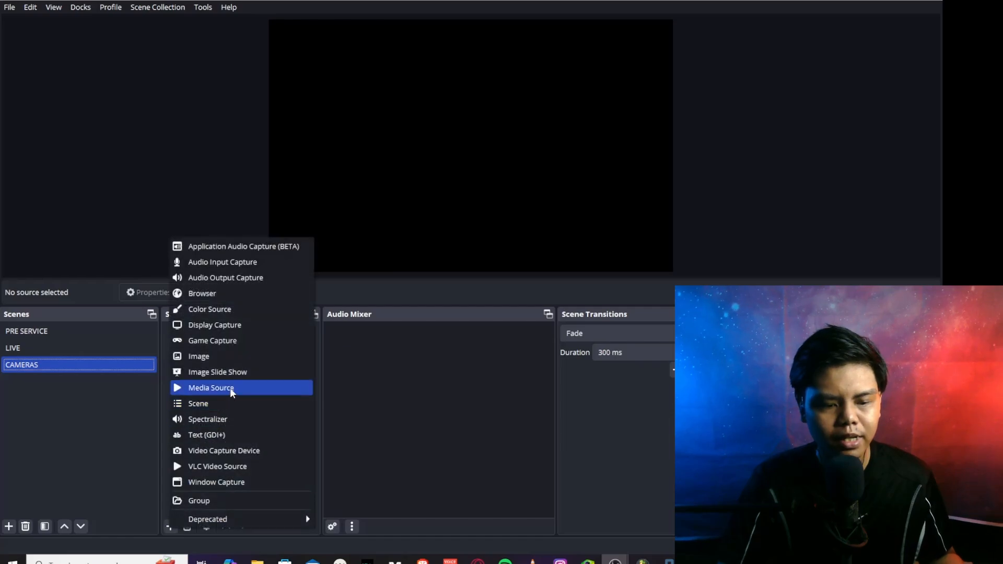
click(230, 452)
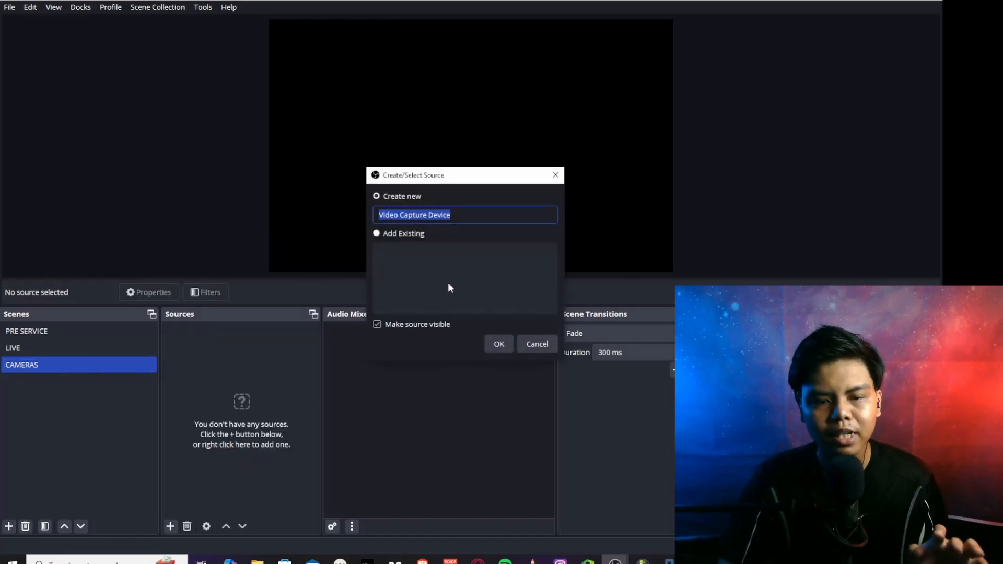
text(CAMER)
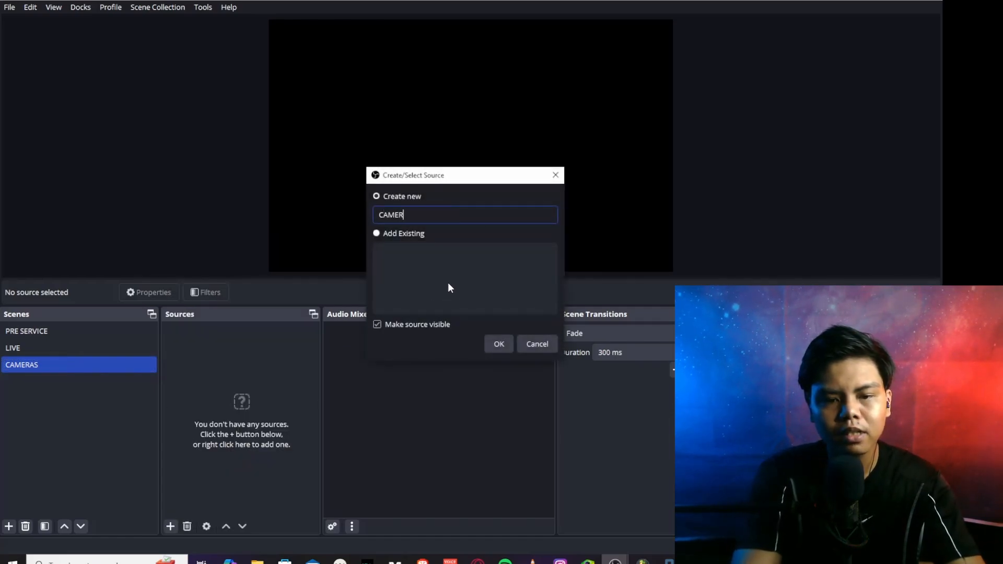
text(A 1)
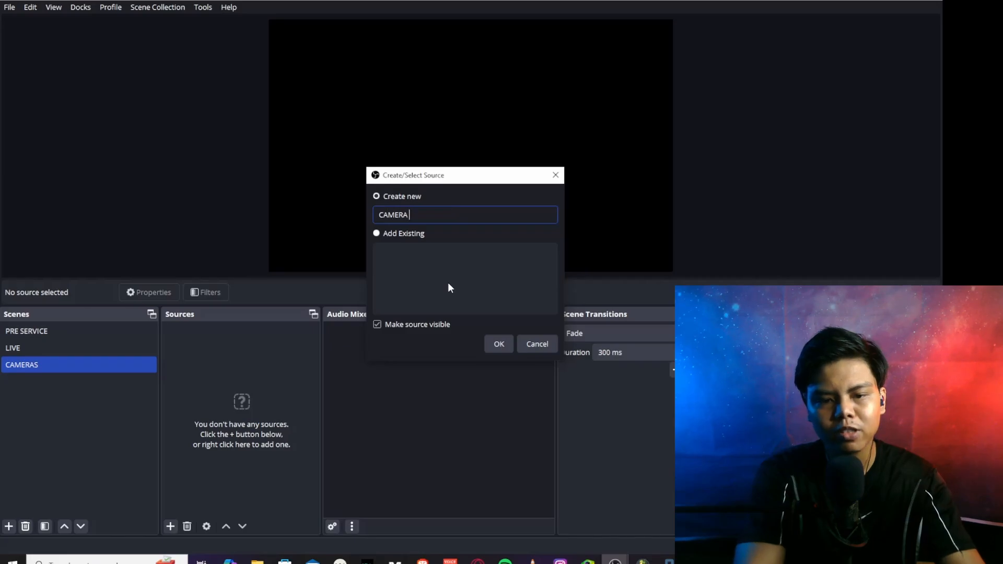
key(Return)
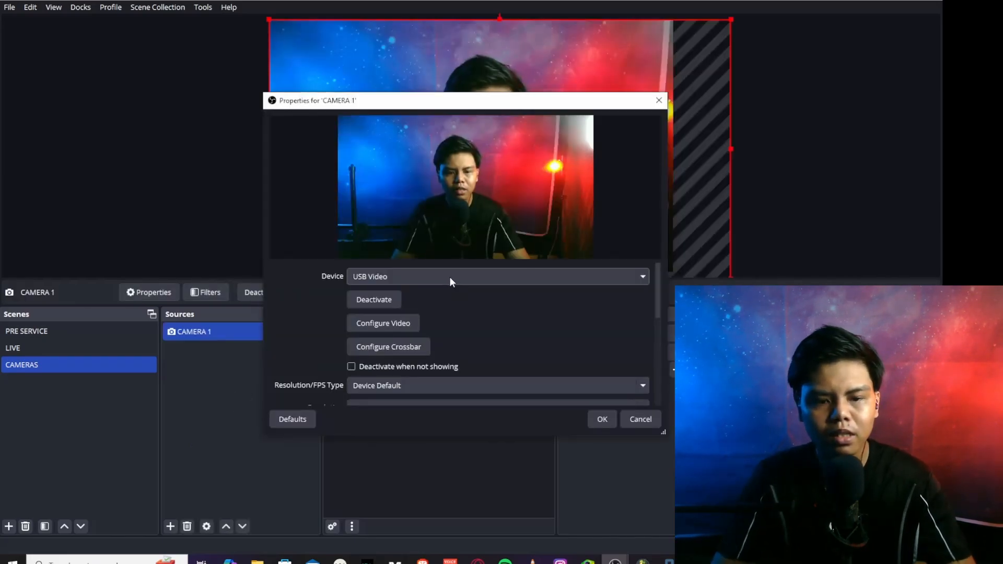
click(603, 419)
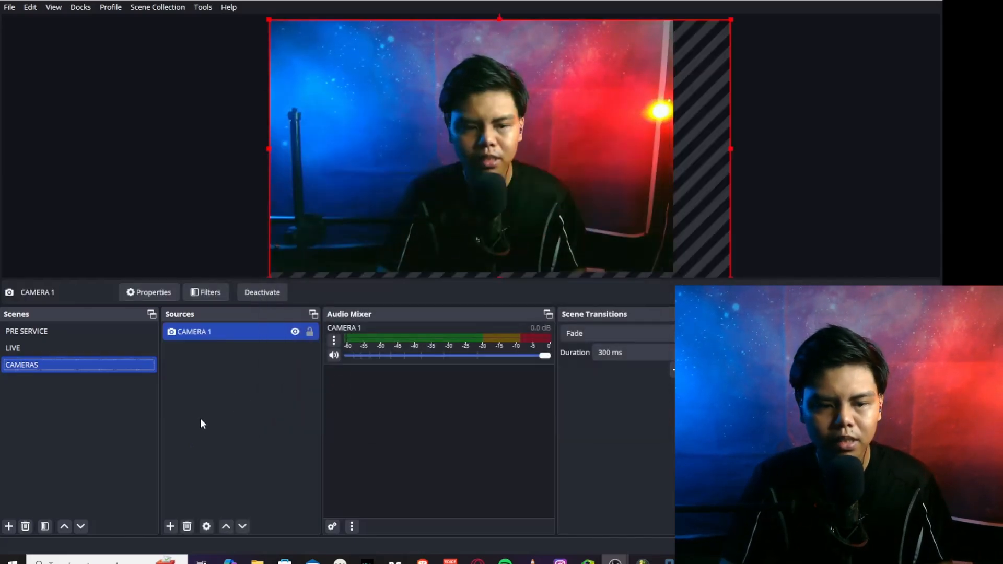
Add a Video Capture Device source named CAMERA 2 to the CAMERAS scene, with Snap Camera as its device.
click(202, 421)
click(170, 526)
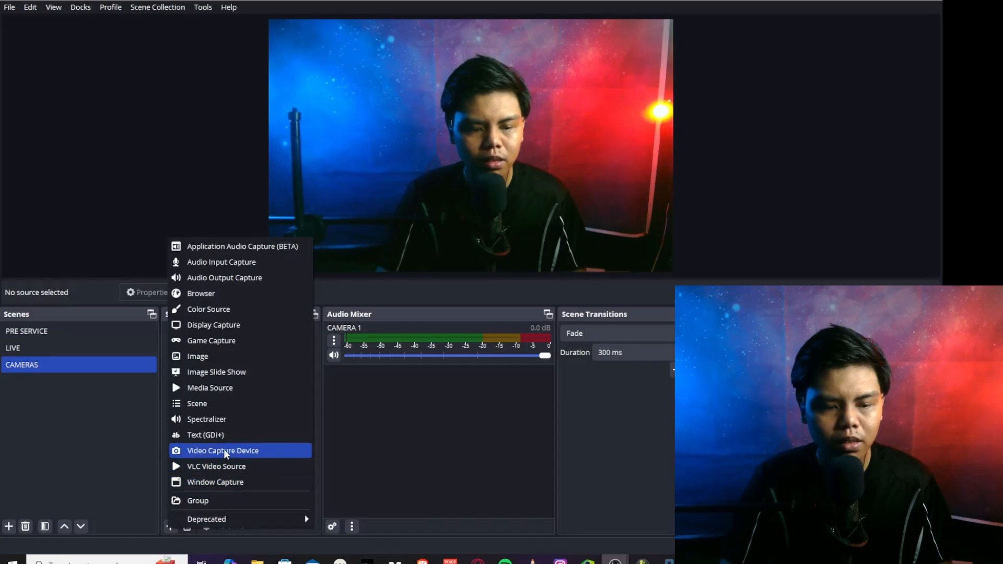
click(225, 450)
text(CAMERA 2)
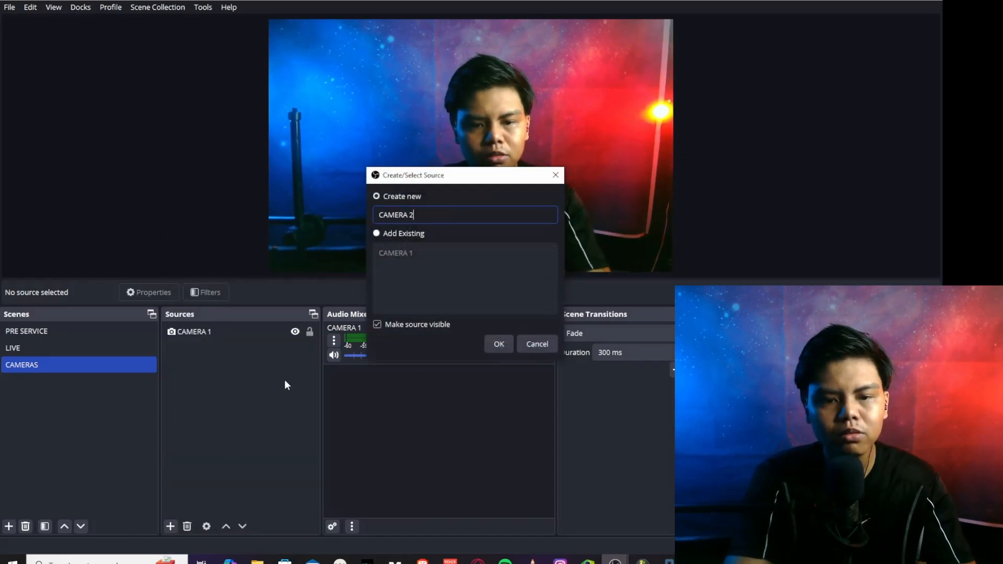
key(Return)
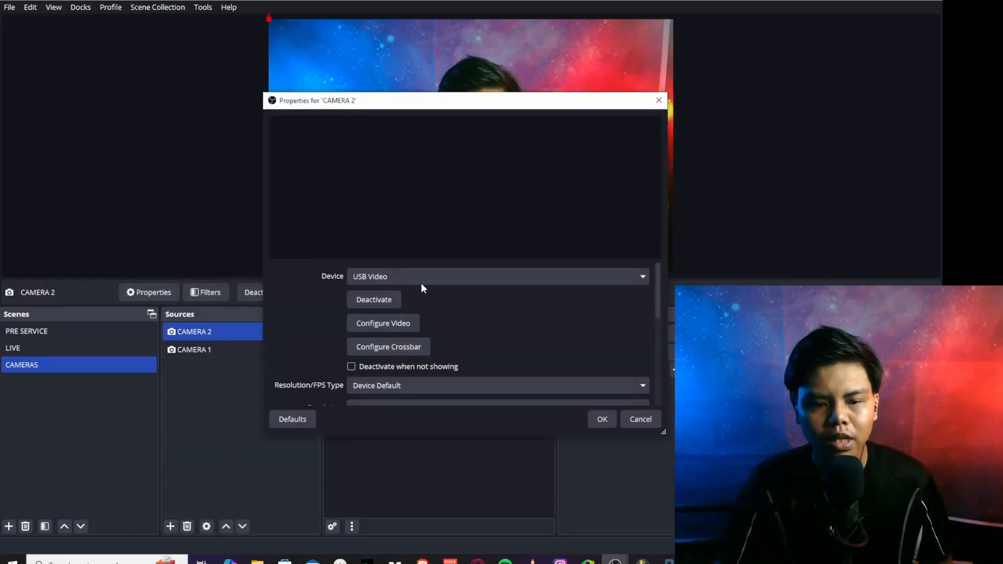
click(416, 276)
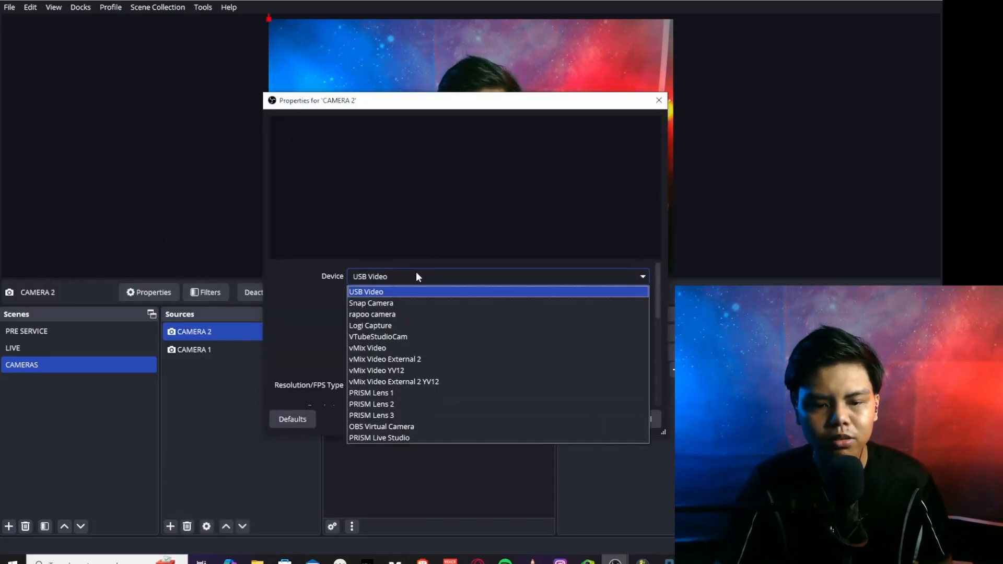
click(403, 305)
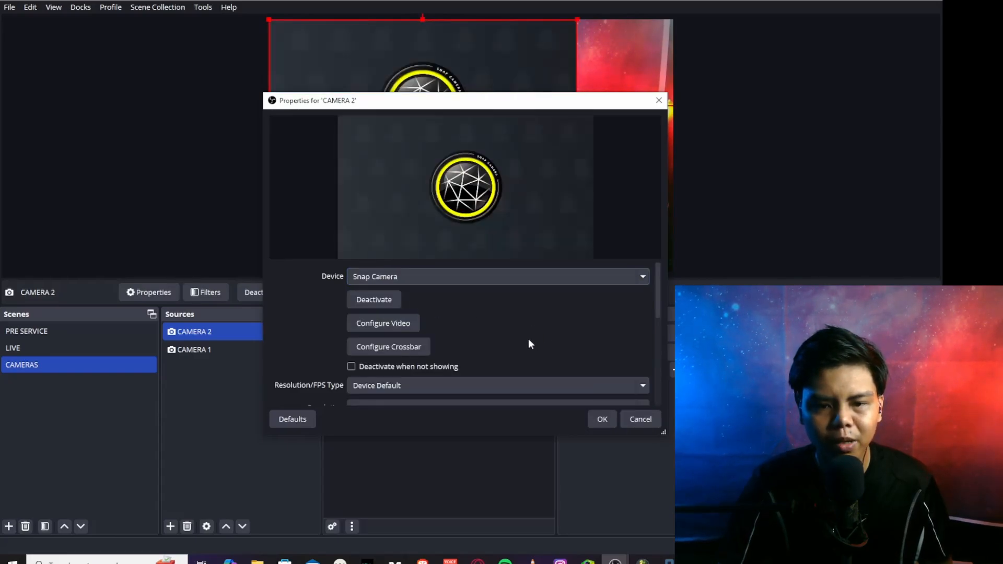
click(602, 420)
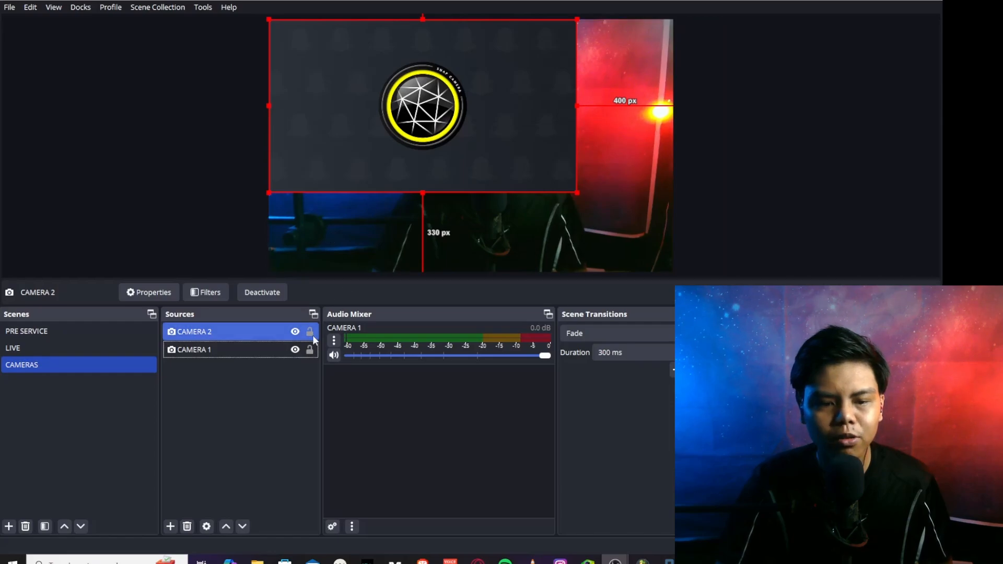
Add a Video Capture Device source named CAMERA 3 to the CAMERAS scene, with Logi Capture as its device.
click(253, 407)
click(170, 526)
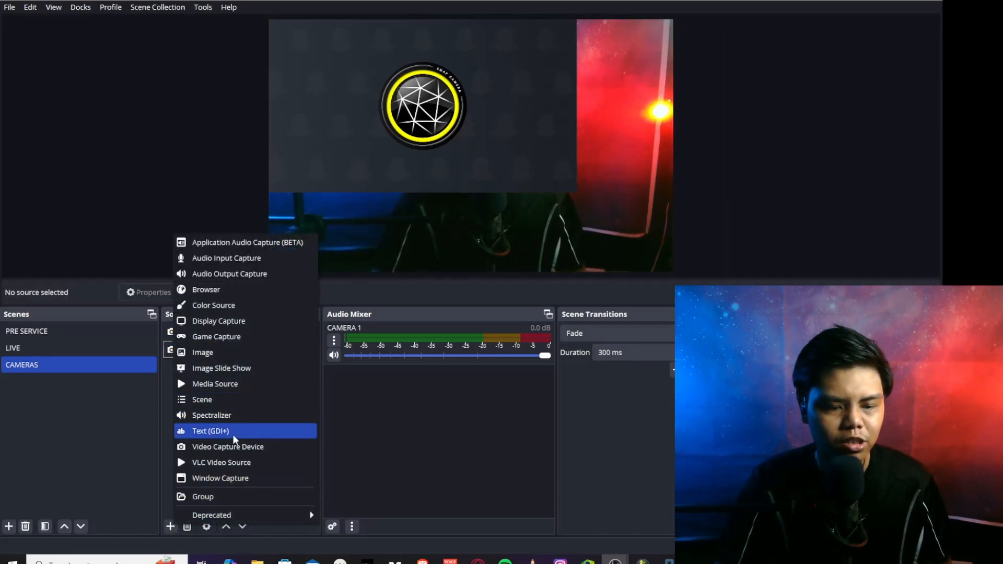
click(226, 447)
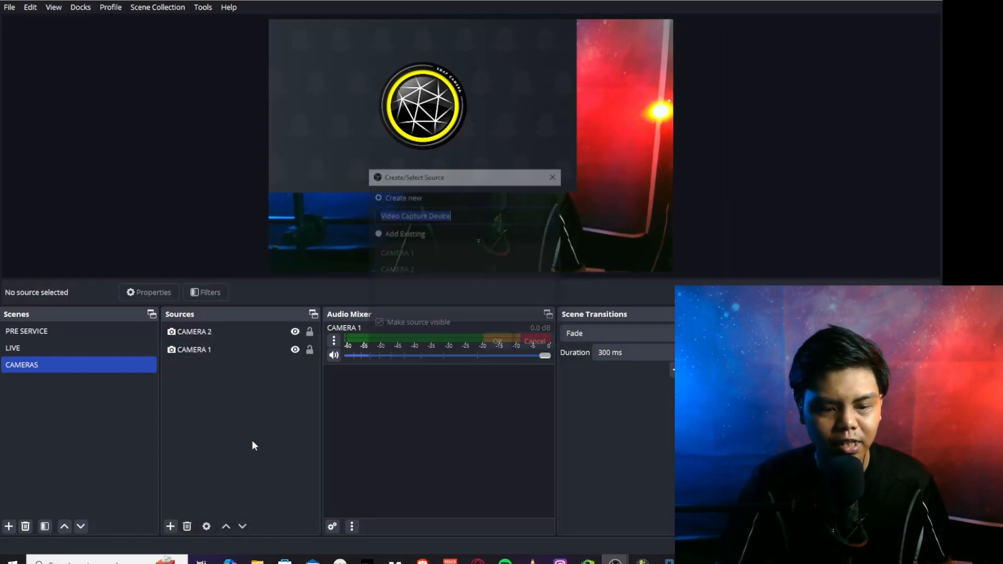
text(CAMERA 3)
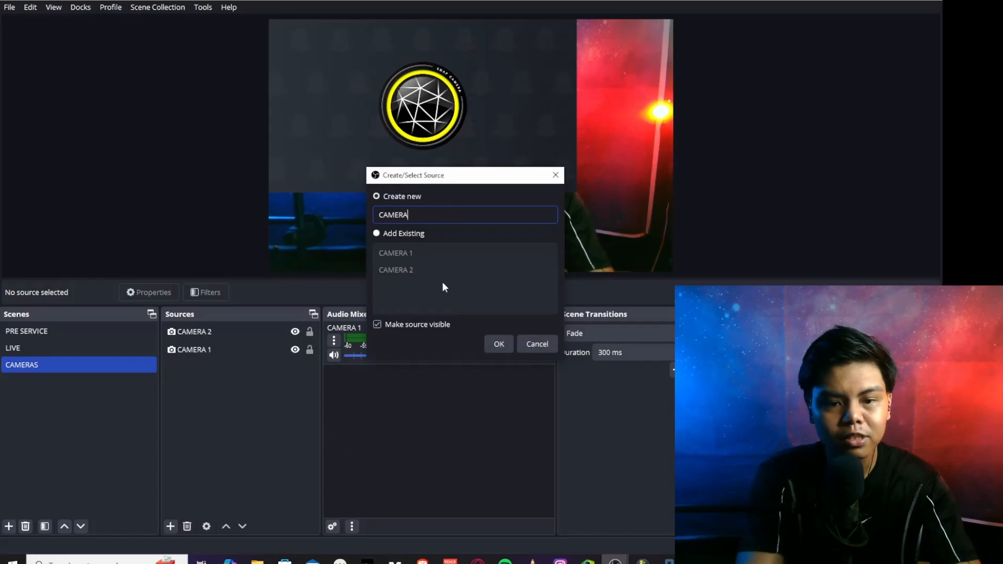
key(Return)
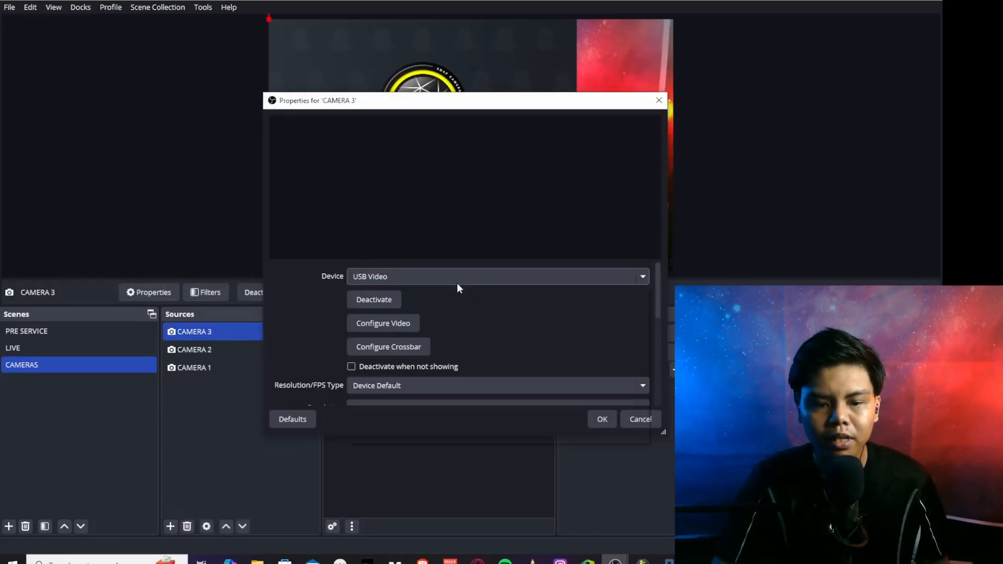
click(457, 284)
click(427, 326)
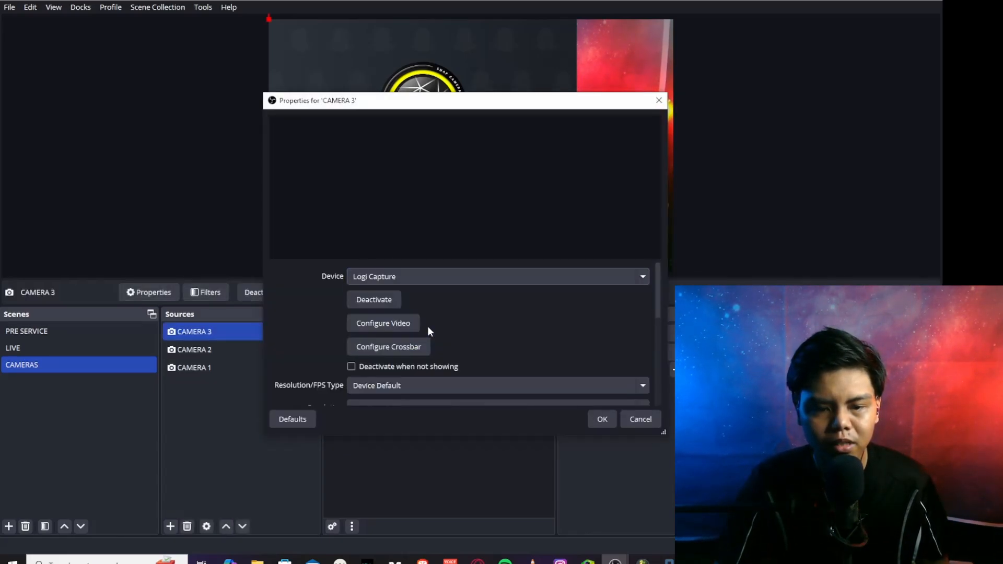
click(602, 420)
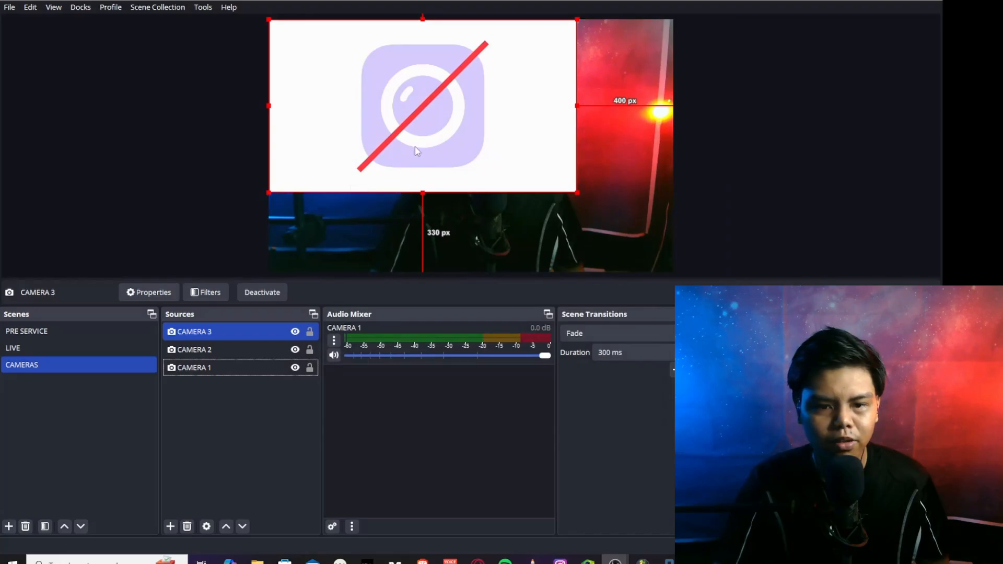
Scale the CAMERA 2 source to the full canvas width and lock both CAMERA 1 and CAMERA 2.
click(230, 349)
drag(577, 192, 607, 243)
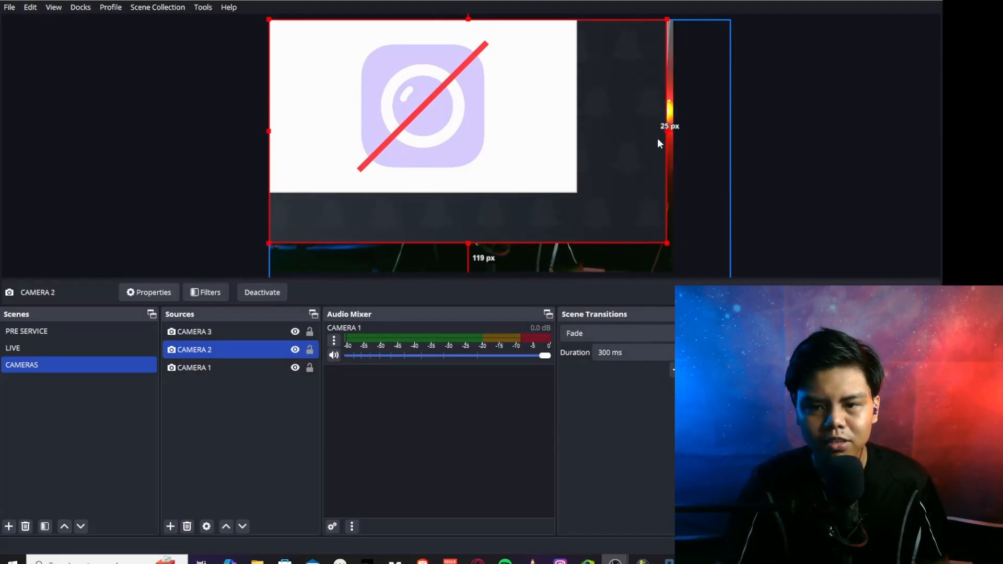
drag(664, 131, 670, 131)
ctrl+click(307, 365)
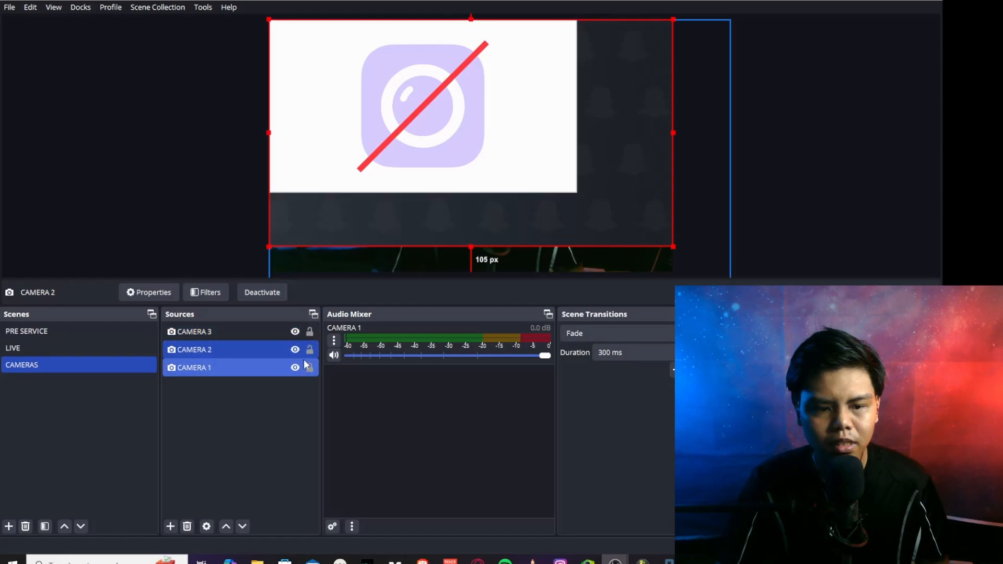
click(310, 368)
click(311, 350)
Scale the CAMERA 3 source until it covers the whole canvas, and lock it.
click(262, 332)
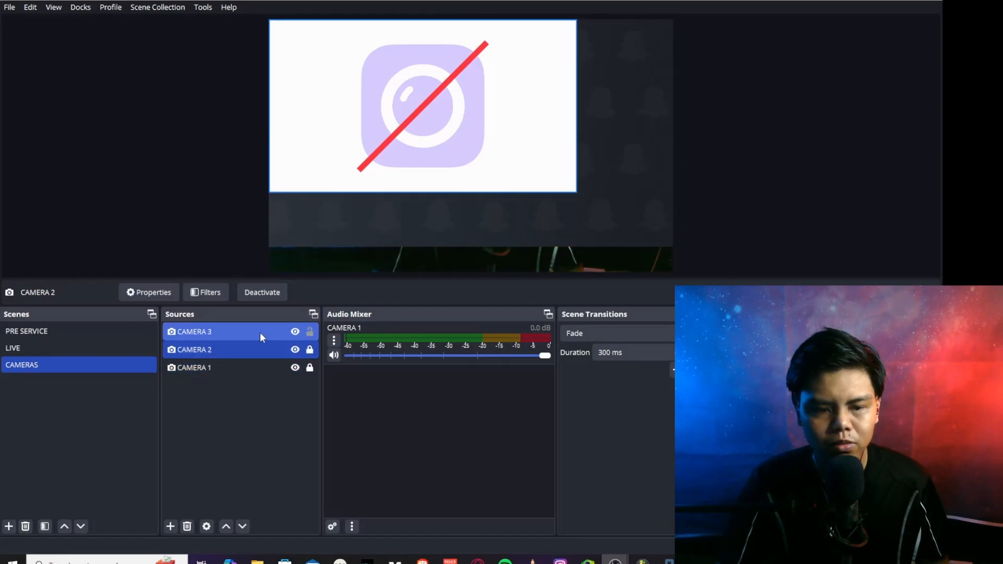
drag(578, 106, 657, 148)
drag(477, 251, 471, 272)
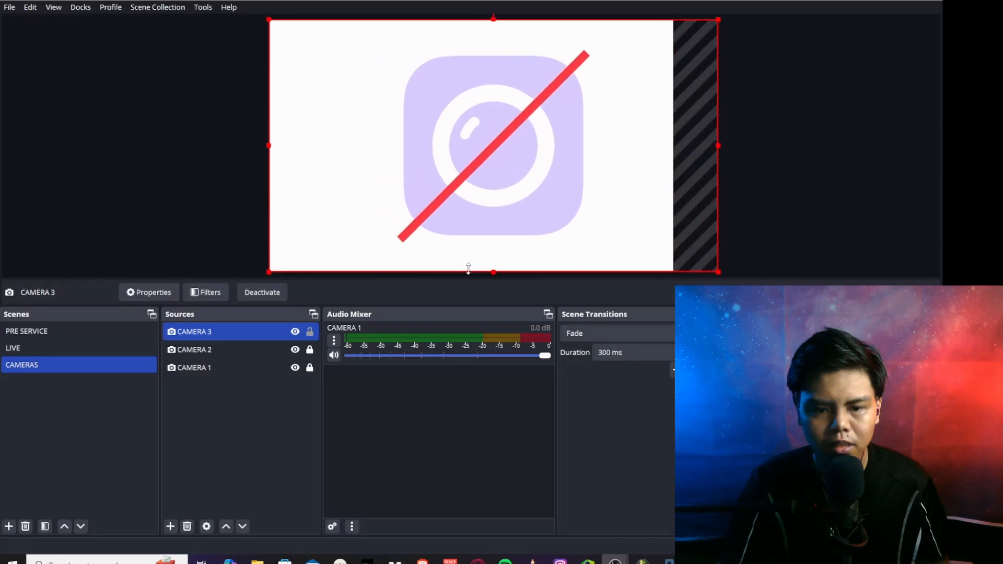
right_click(354, 206)
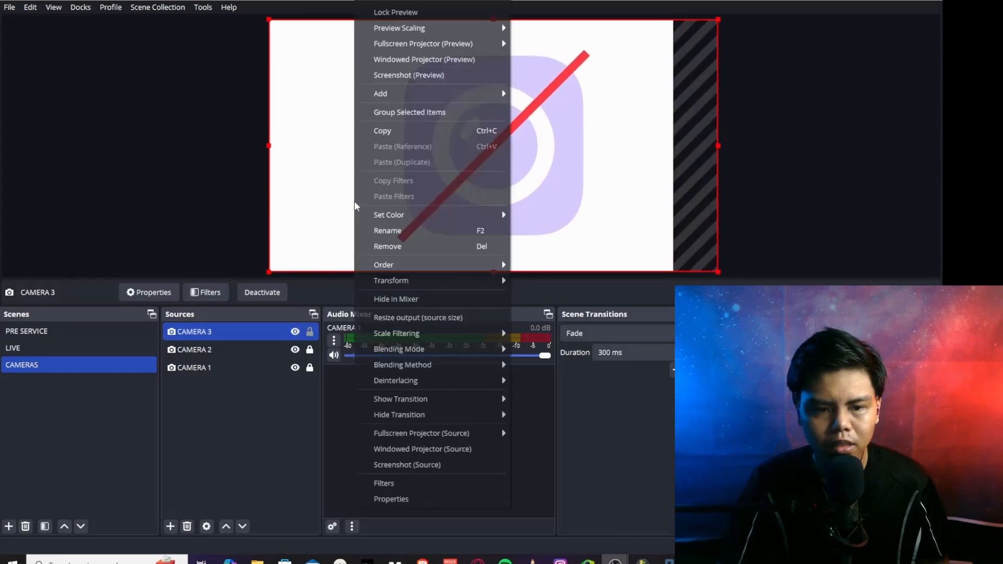
click(310, 332)
Unlock CAMERA 2, enlarge it to fill the full canvas height, and lock it again.
click(264, 349)
click(310, 350)
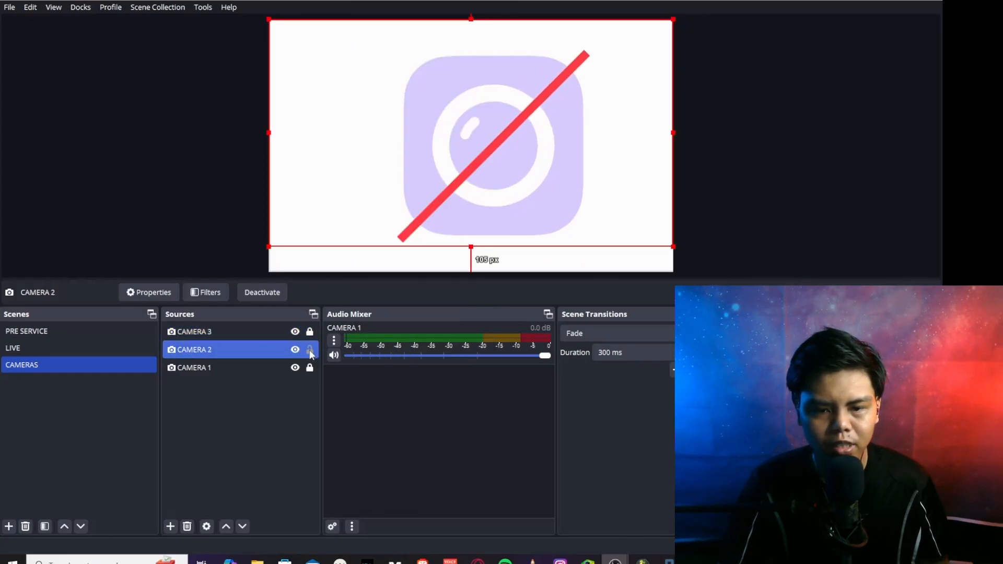
drag(474, 253, 465, 273)
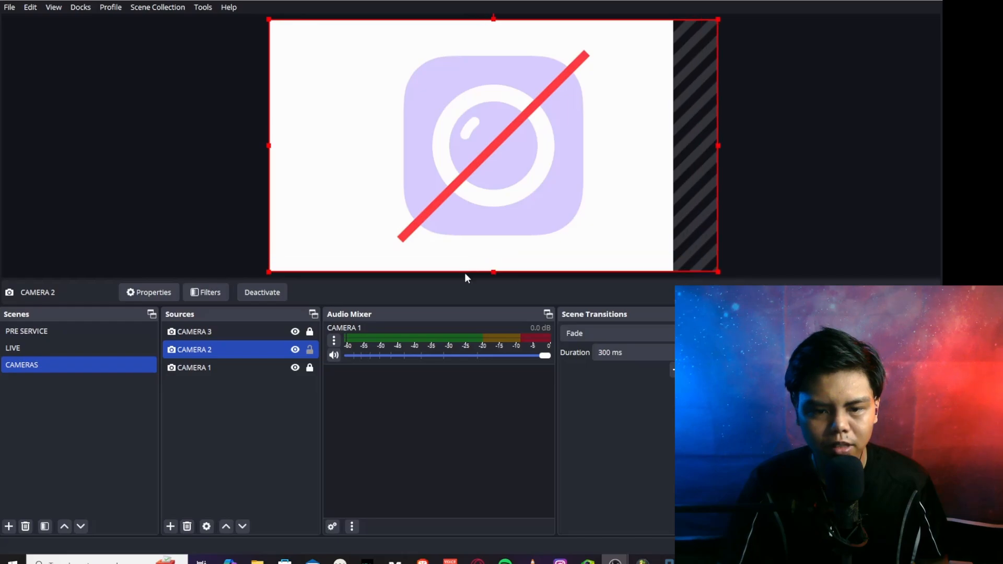
click(310, 350)
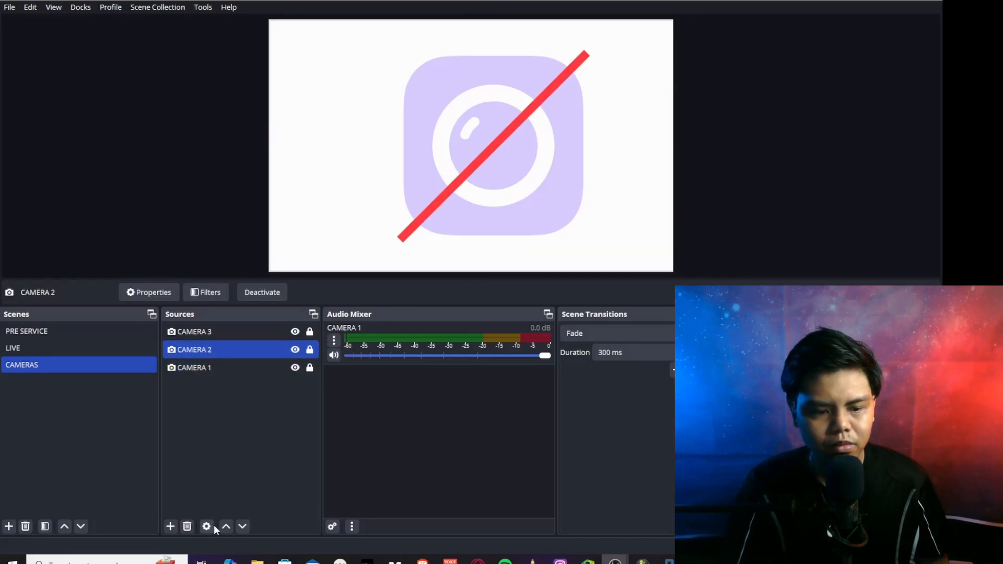
Reorder the sources so that CAMERA 1 is on top, followed by CAMERA 2 and CAMERA 3.
ctrl+click(231, 335)
click(230, 335)
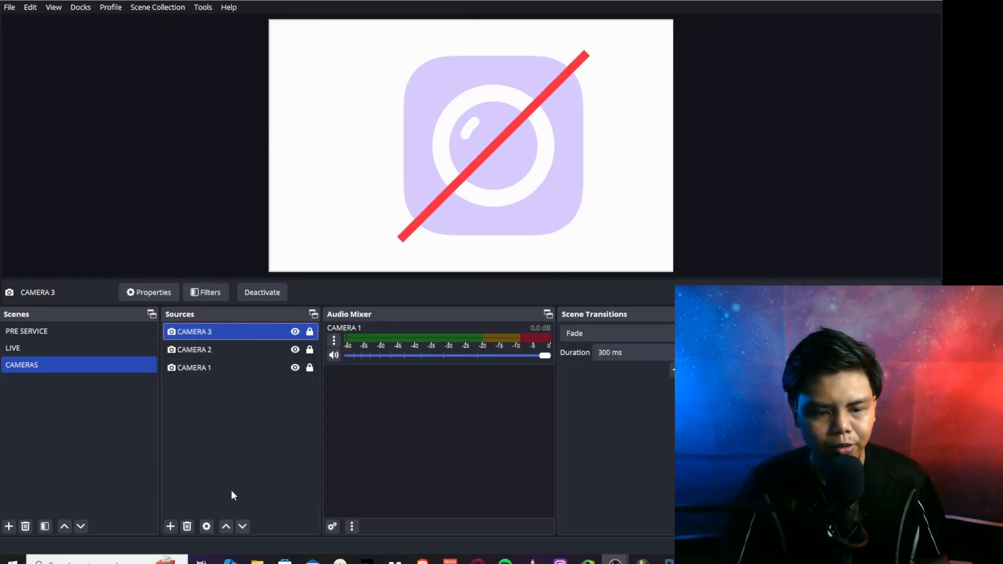
click(242, 527)
click(242, 527)
click(222, 347)
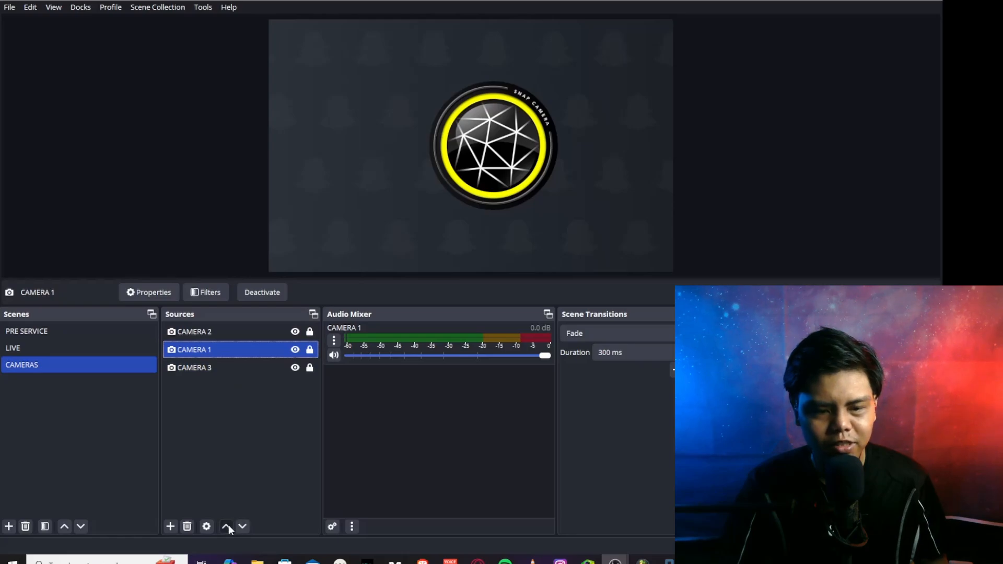
click(226, 526)
Hide and show CAMERA 1 to check how the preview switches to the source beneath it.
ctrl+click(256, 349)
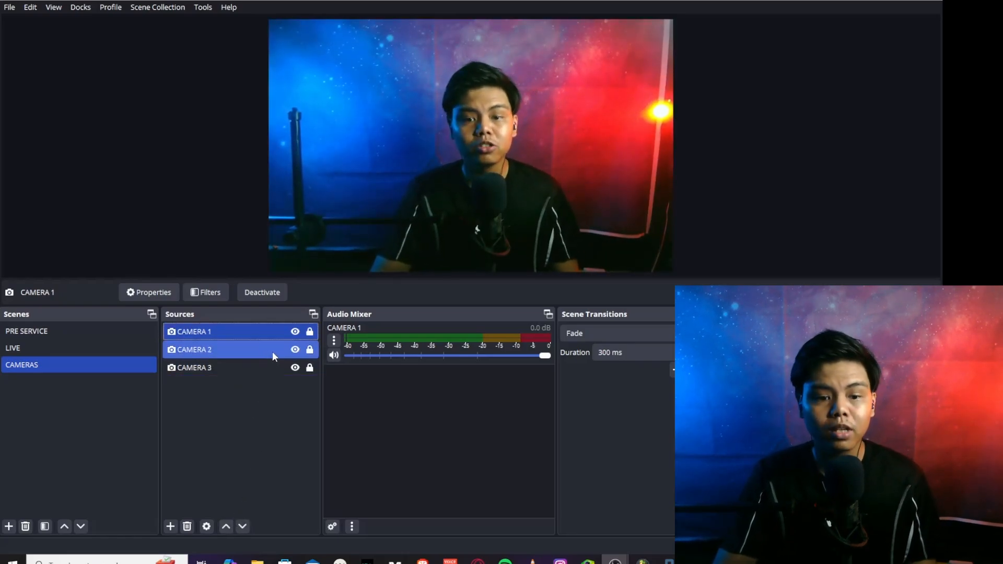
click(290, 332)
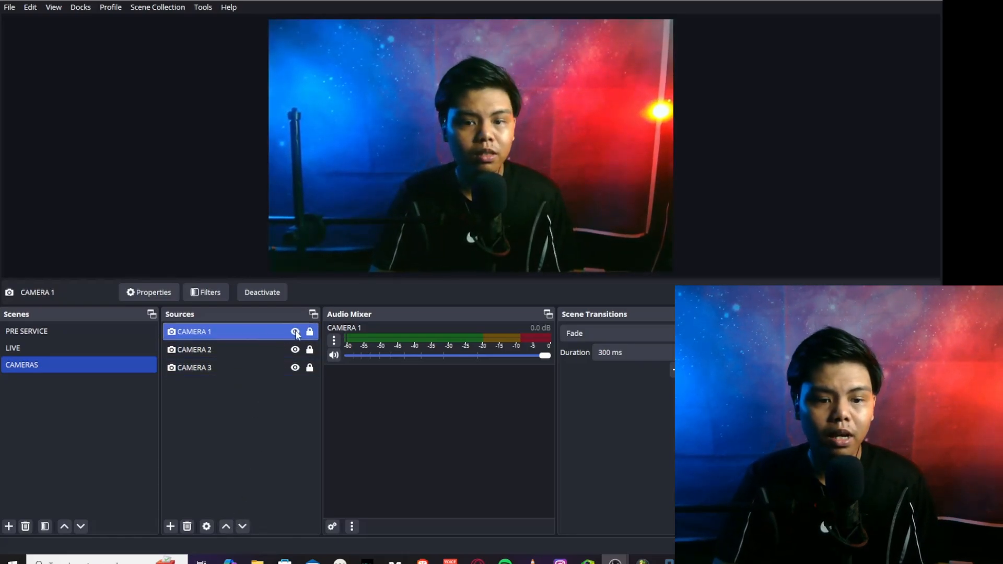
click(296, 332)
click(296, 332)
click(295, 349)
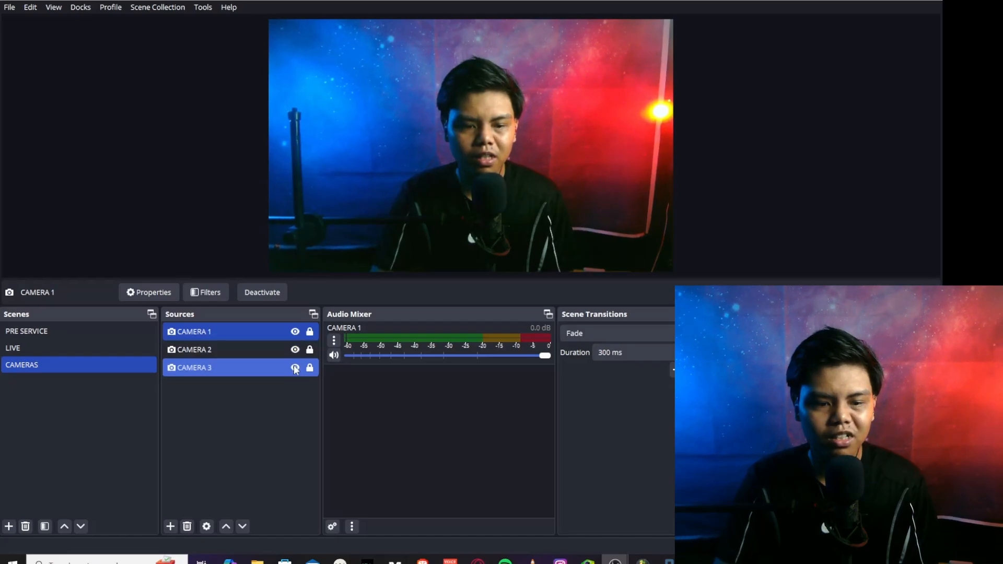
click(296, 332)
click(296, 331)
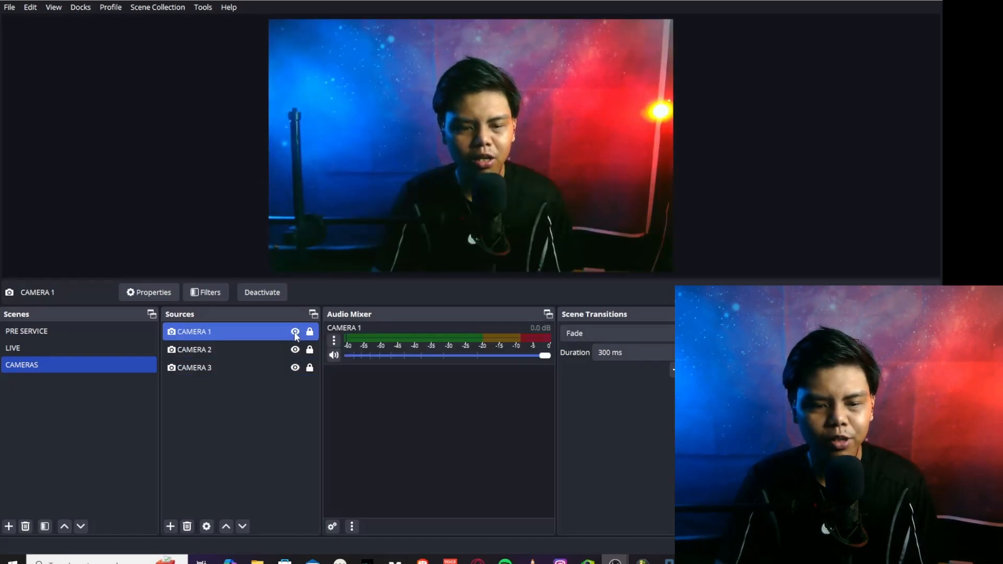
click(295, 332)
click(295, 350)
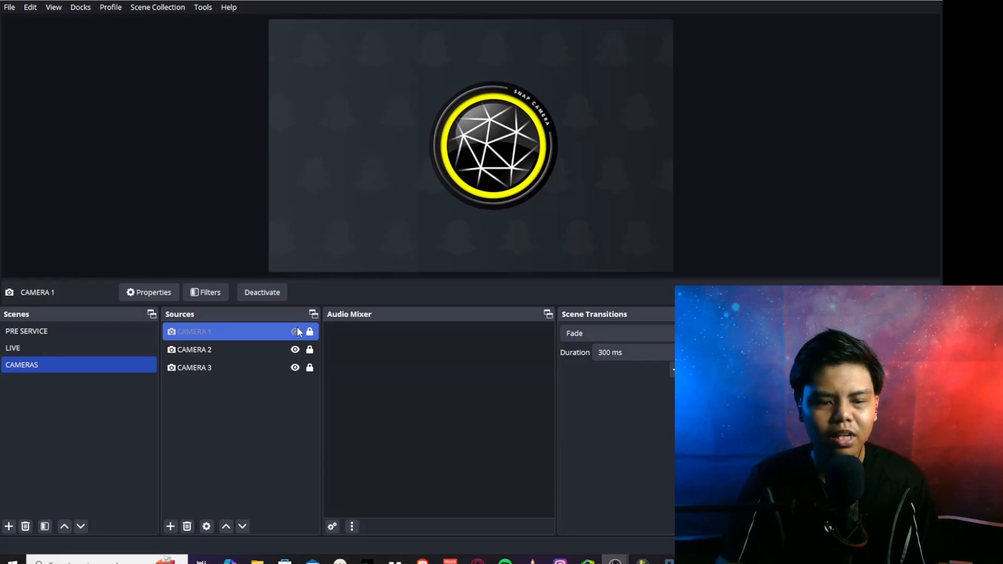
click(296, 332)
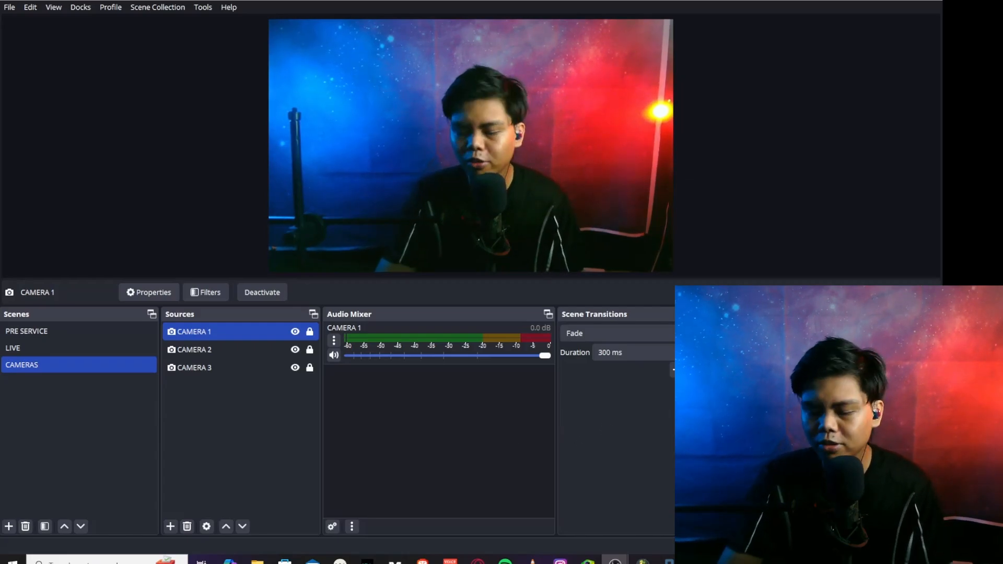
Assign the hotkeys Num 1, Num 2 and Num 3 to showing CAMERA 1, CAMERA 2 and CAMERA 3, and save the settings.
click(831, 408)
click(229, 199)
scroll(347, 230, down, 5)
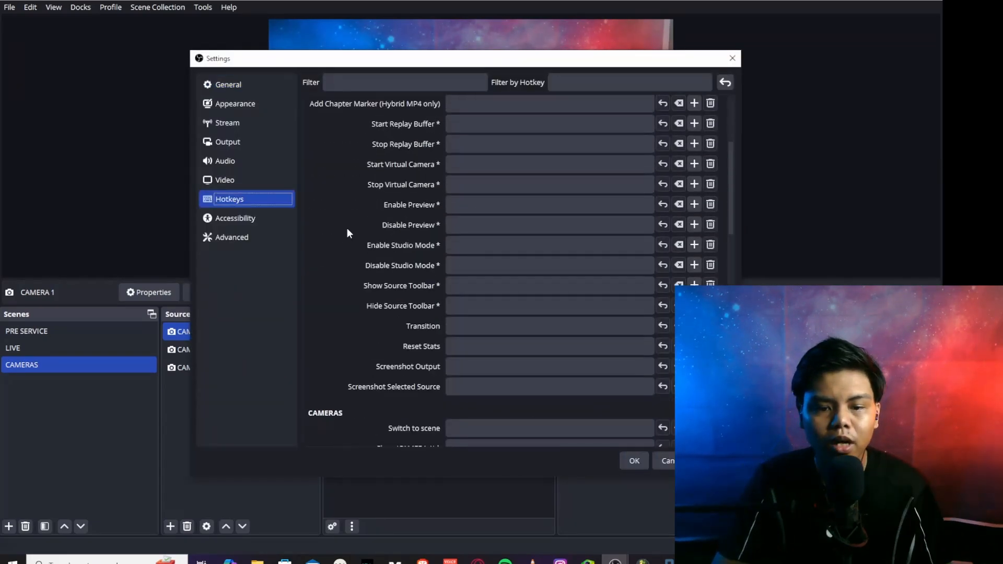
scroll(347, 228, down, 5)
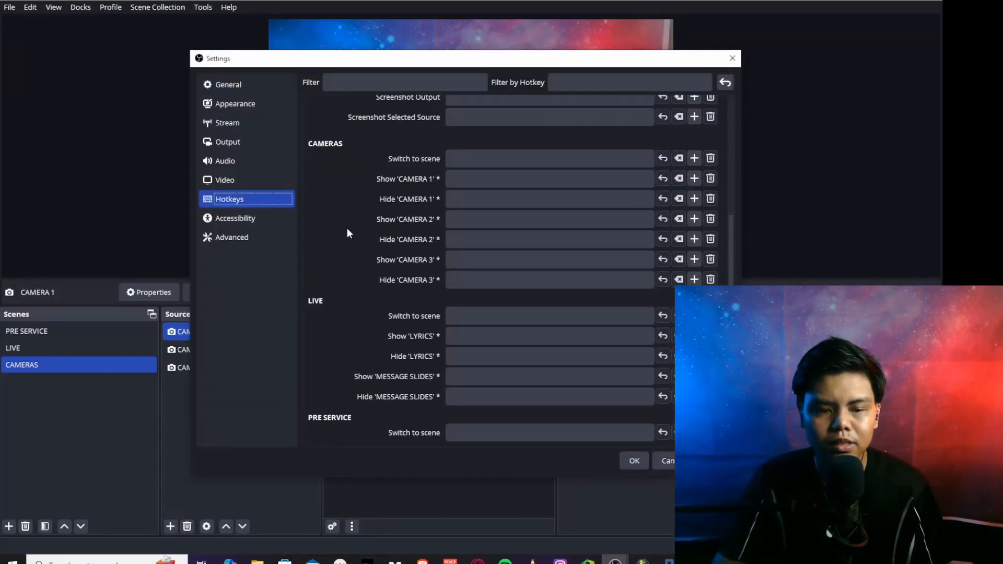
scroll(368, 169, up, 2)
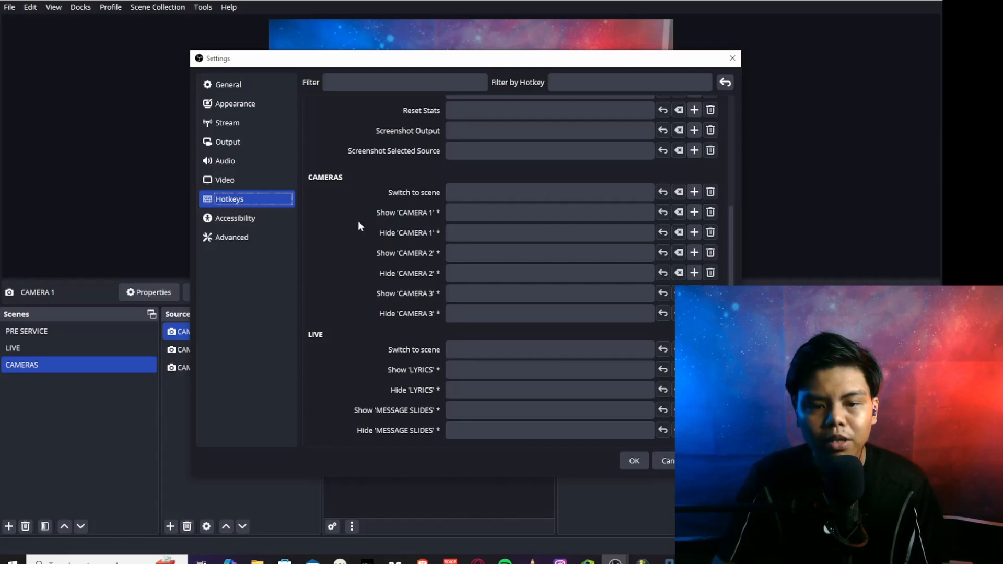
click(473, 214)
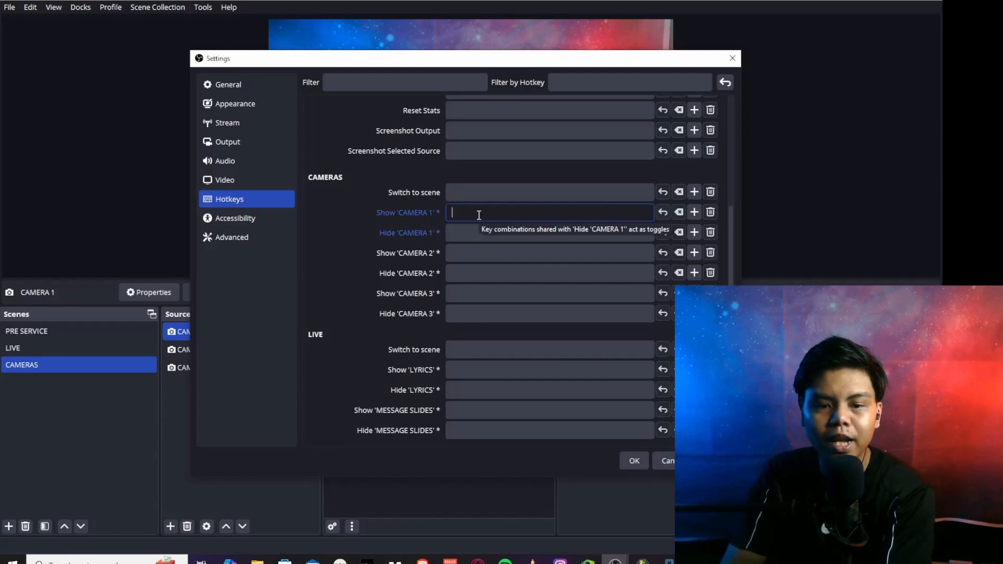
key(KP_1)
click(473, 253)
key(KP_2)
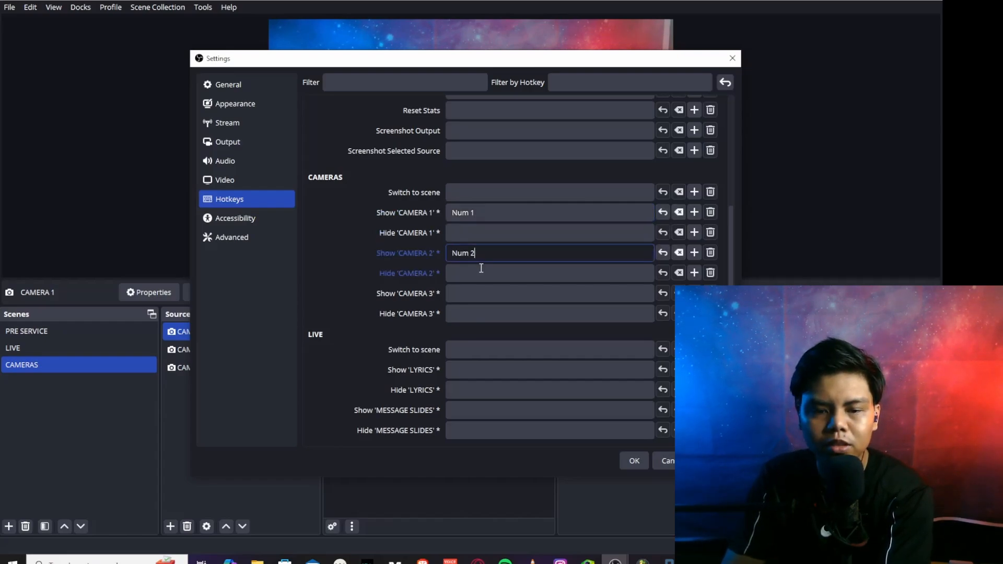
click(475, 293)
click(475, 293)
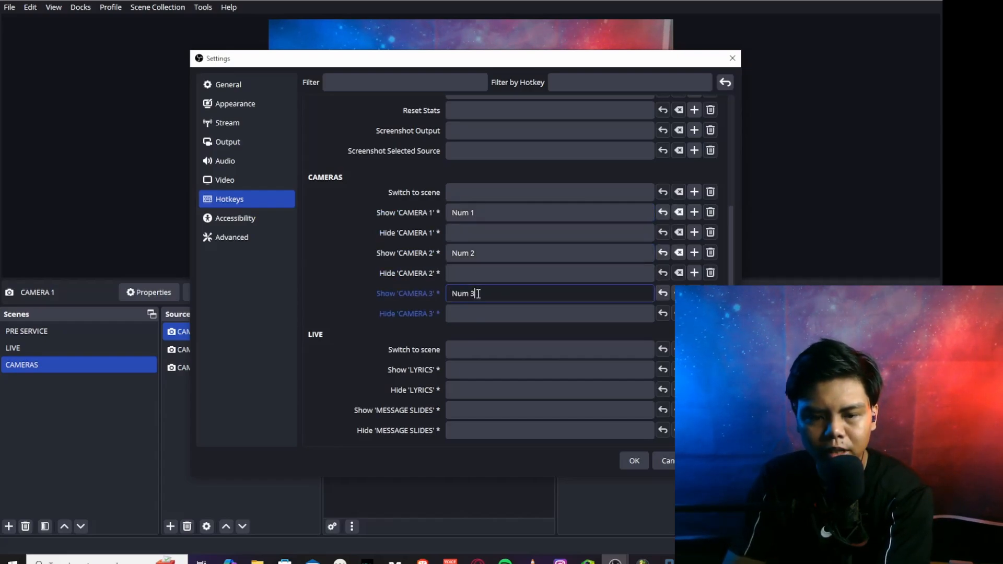
click(634, 461)
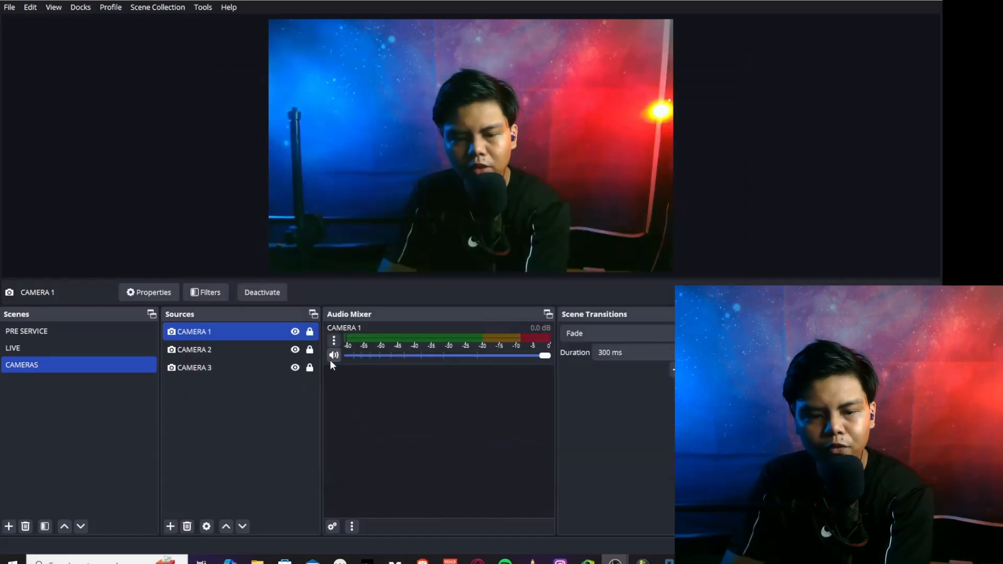
Toggle the visibility of CAMERA 1, CAMERA 2 and CAMERA 3 to examine what each one shows in the preview.
click(295, 332)
click(296, 333)
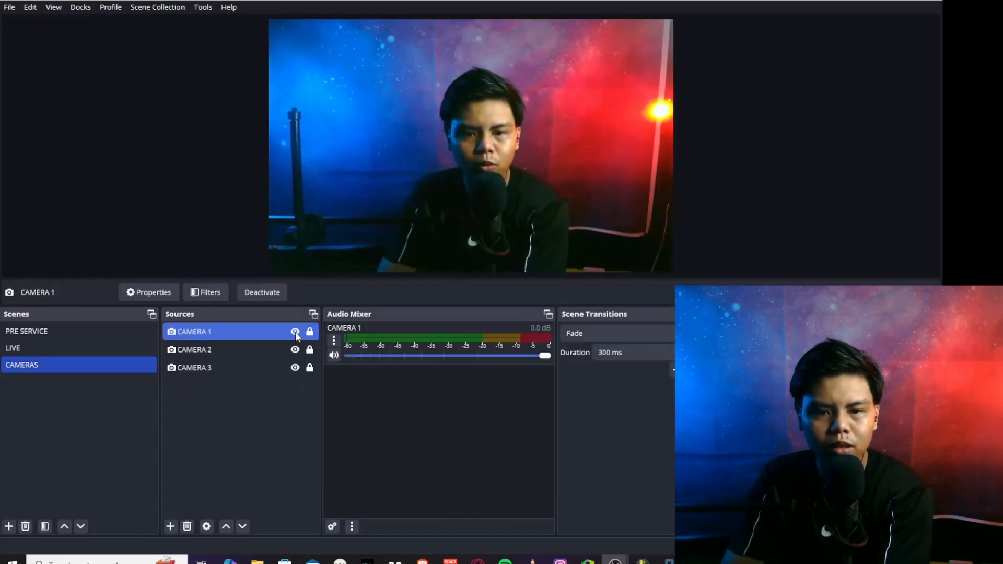
click(295, 332)
click(295, 350)
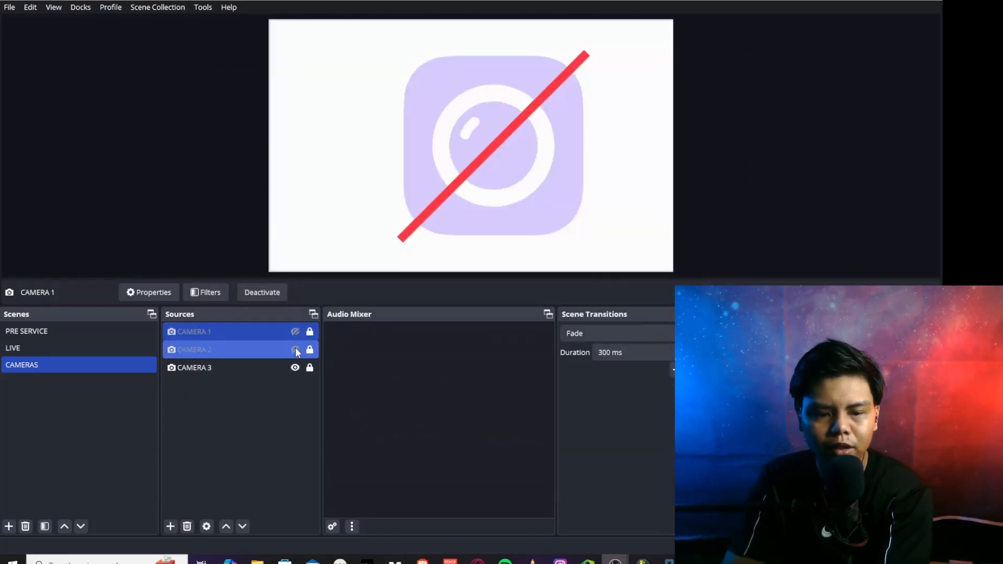
click(295, 350)
click(295, 350)
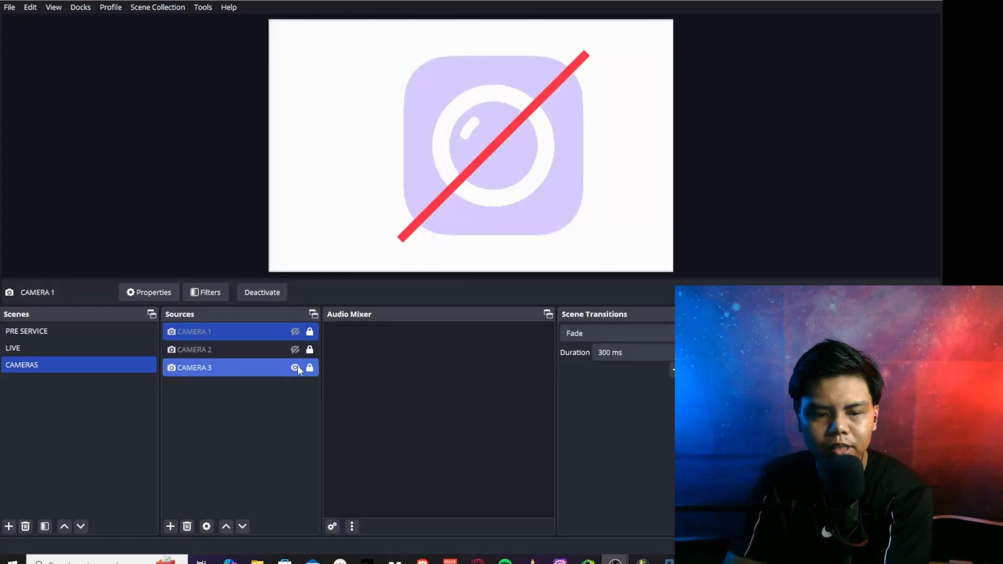
click(295, 368)
click(295, 368)
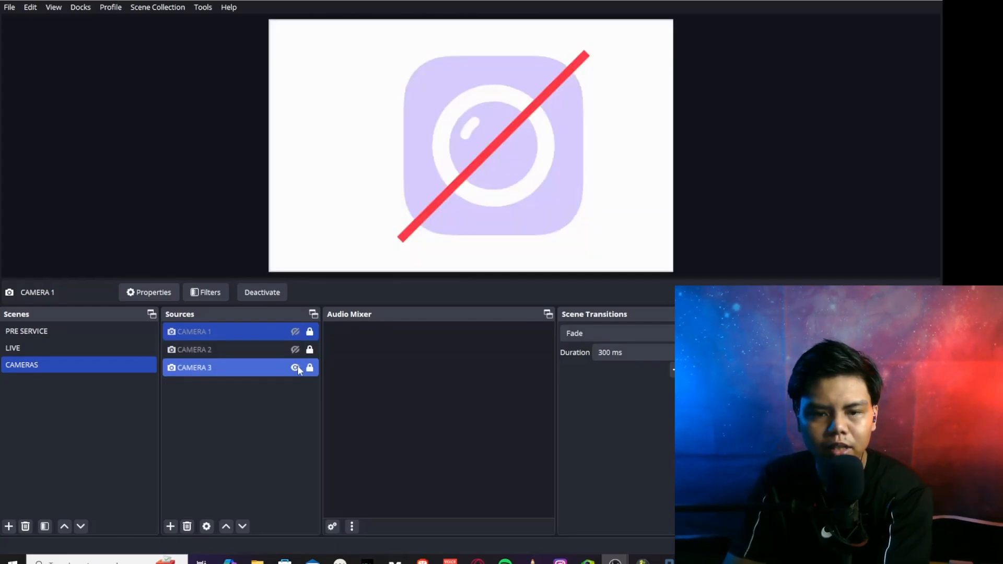
click(296, 368)
click(296, 368)
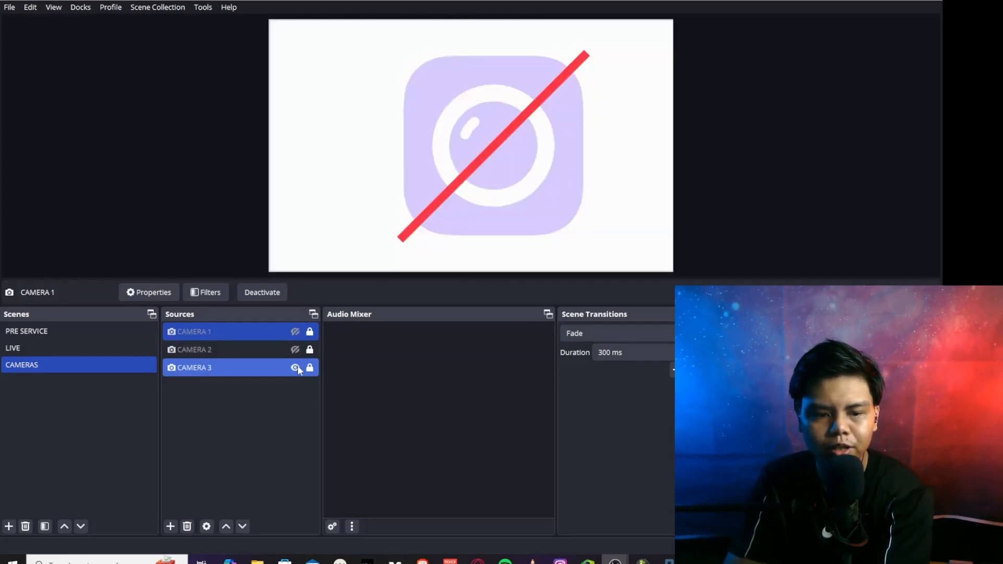
click(295, 368)
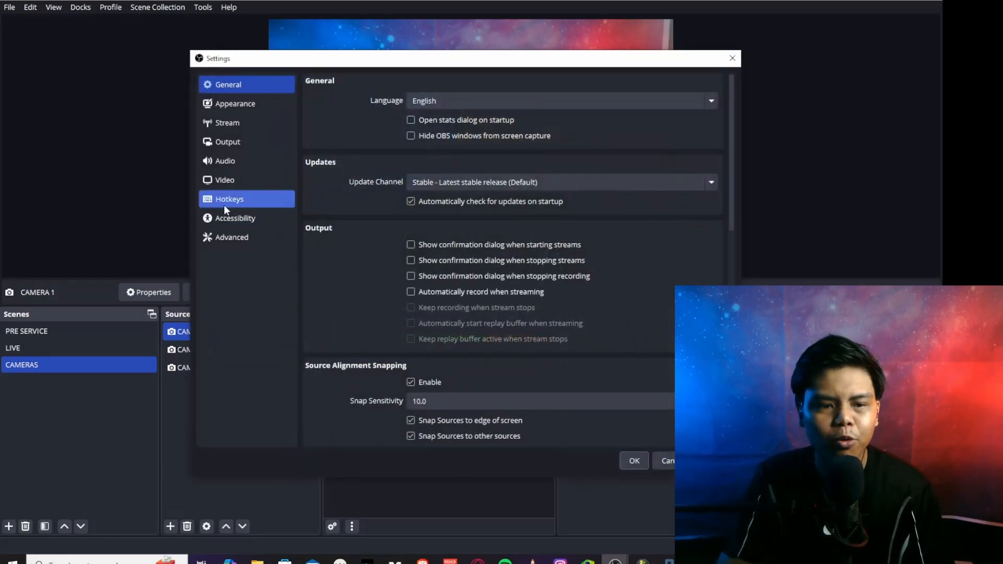
Assign two hotkeys, Num 2 and Num 3, to hiding CAMERA 1 in the CAMERAS scene's hotkey settings.
click(223, 205)
scroll(350, 181, down, 2)
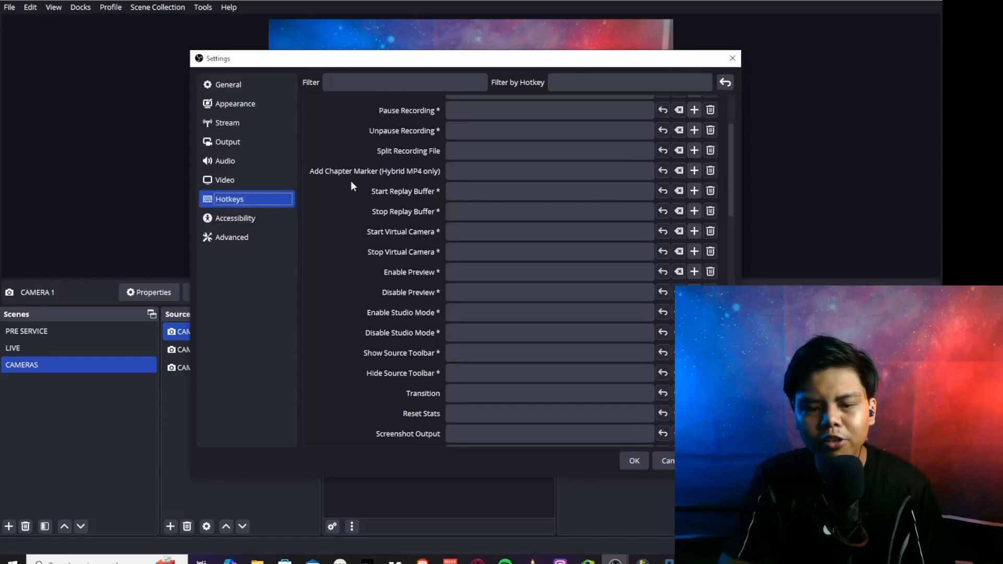
scroll(365, 227, down, 5)
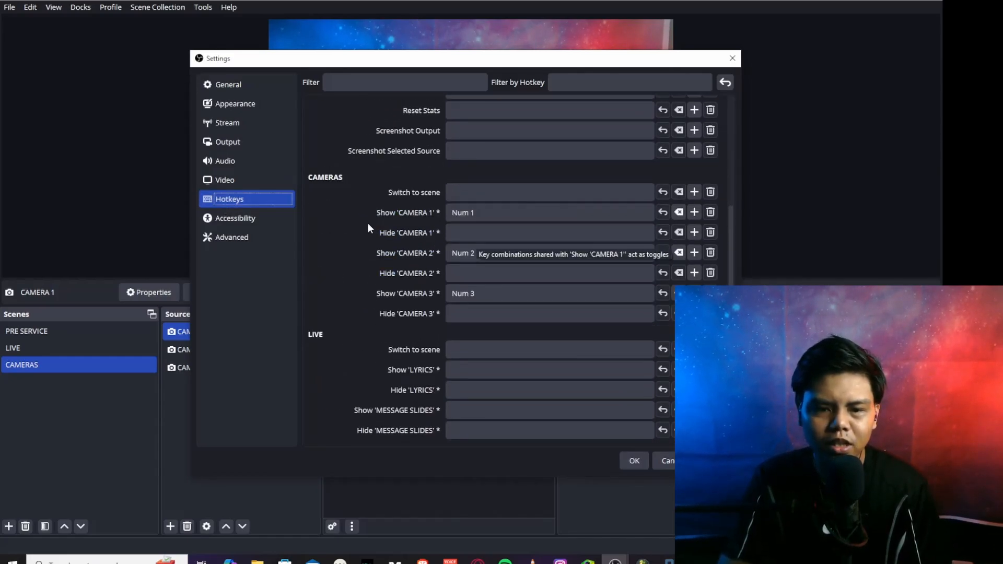
click(475, 234)
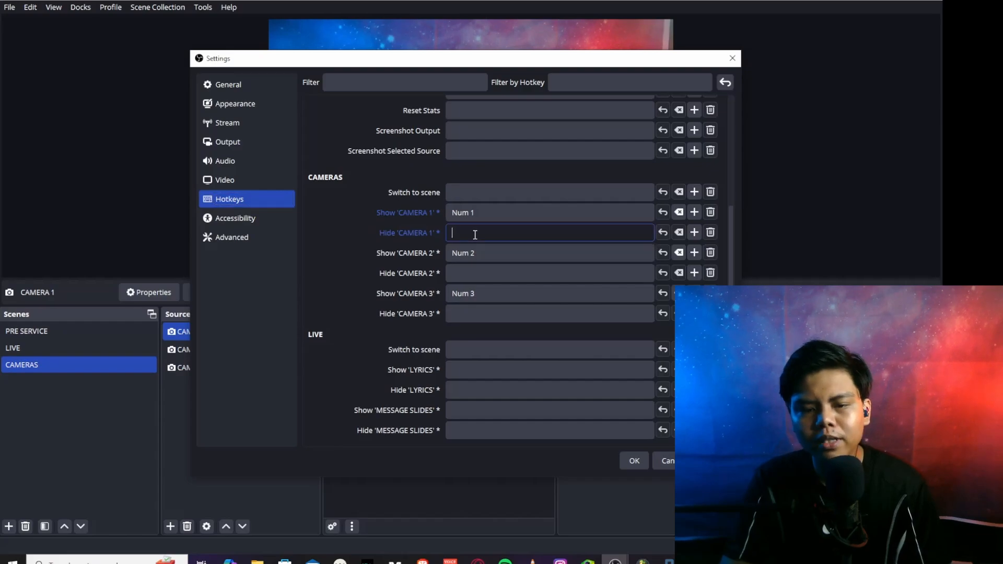
key(KP_2)
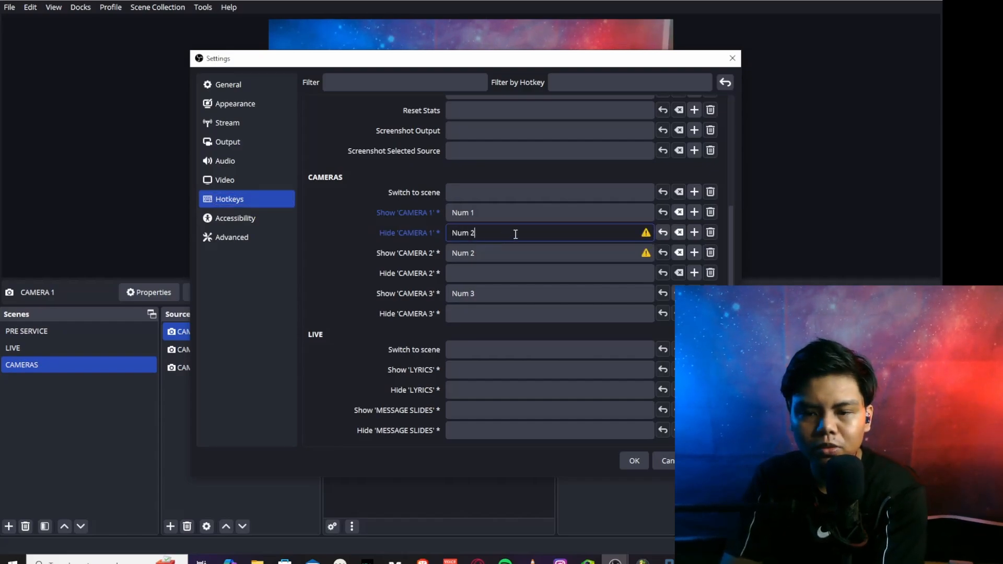
click(694, 232)
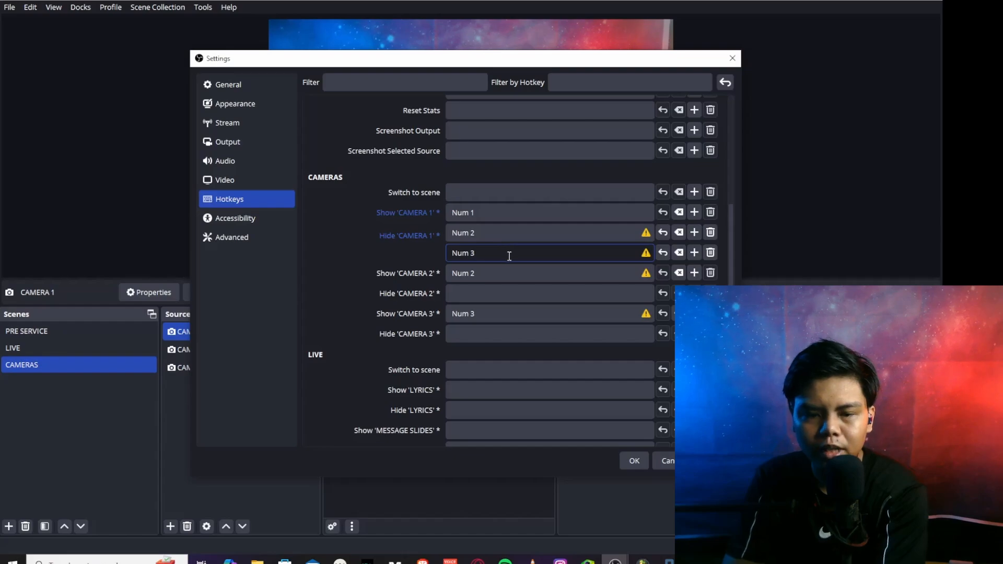
Assign hotkeys Num 1 and Num 3 to hiding CAMERA 2, Num 1 and Num 2 to hiding CAMERA 3, and save the settings.
click(486, 293)
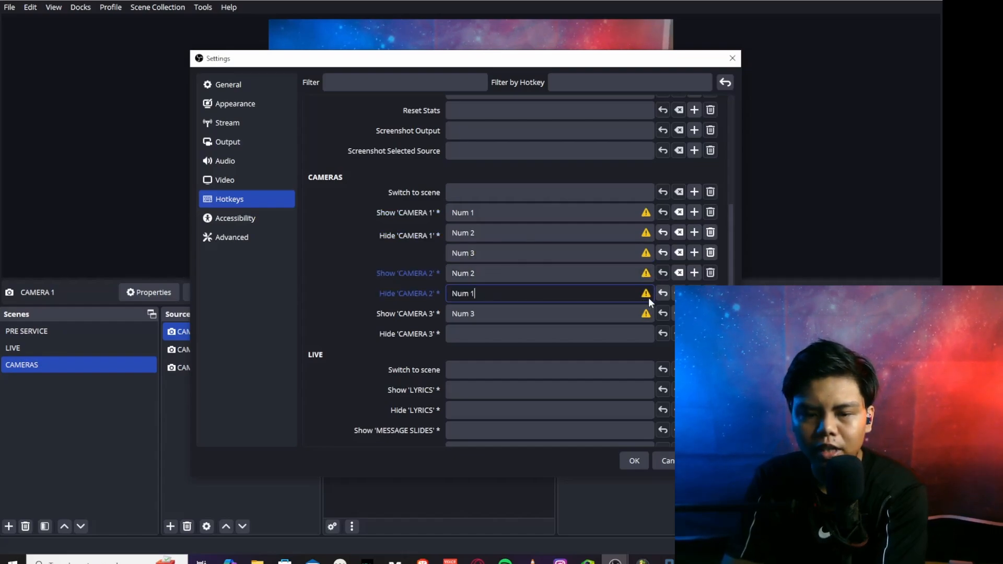
click(694, 294)
key(KP_3)
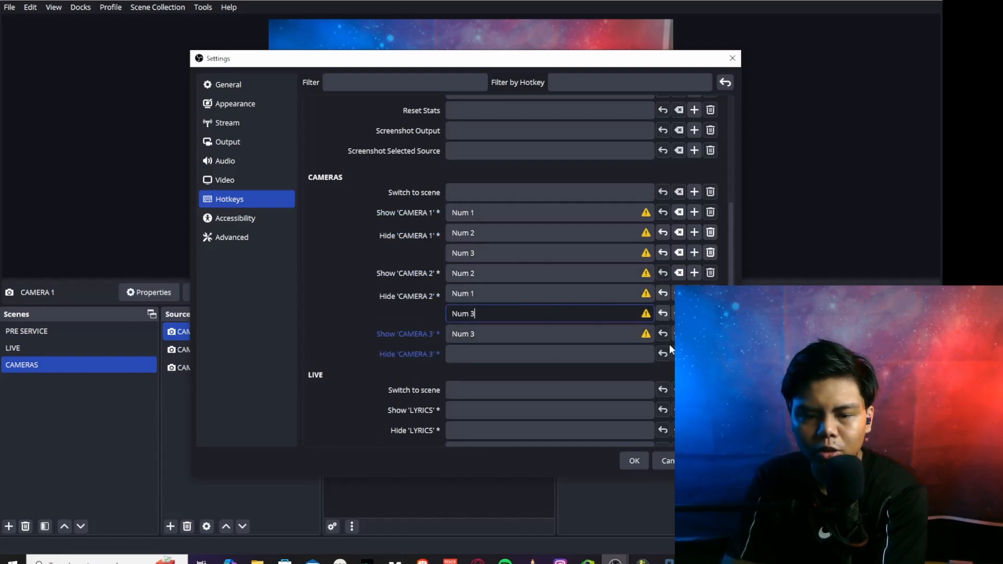
click(562, 354)
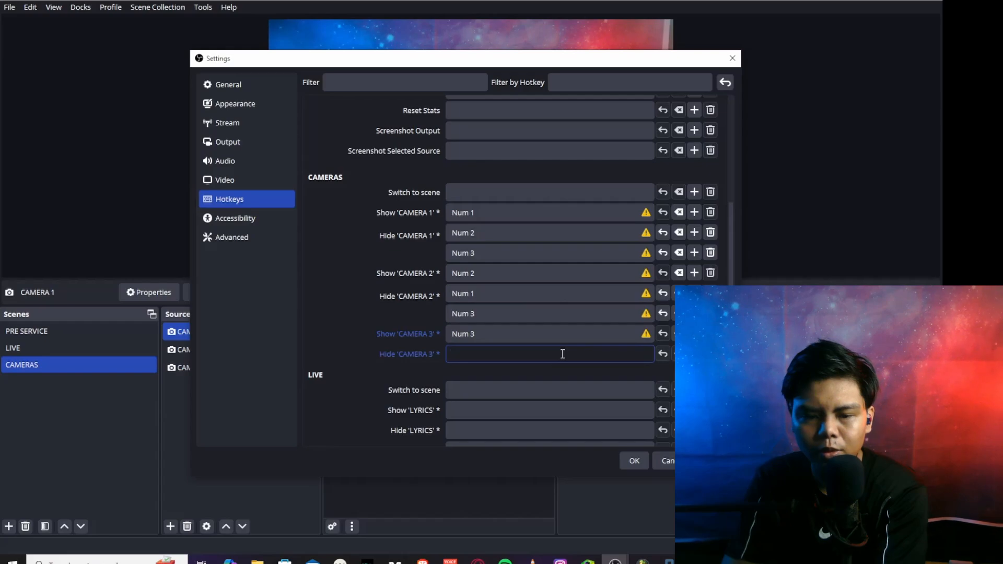
click(695, 354)
key(KP_2)
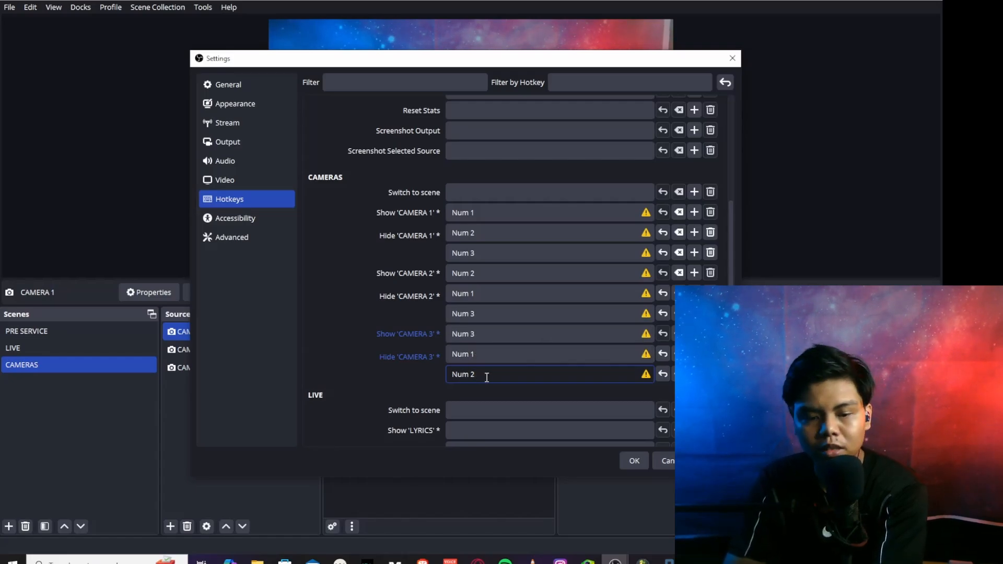
click(639, 461)
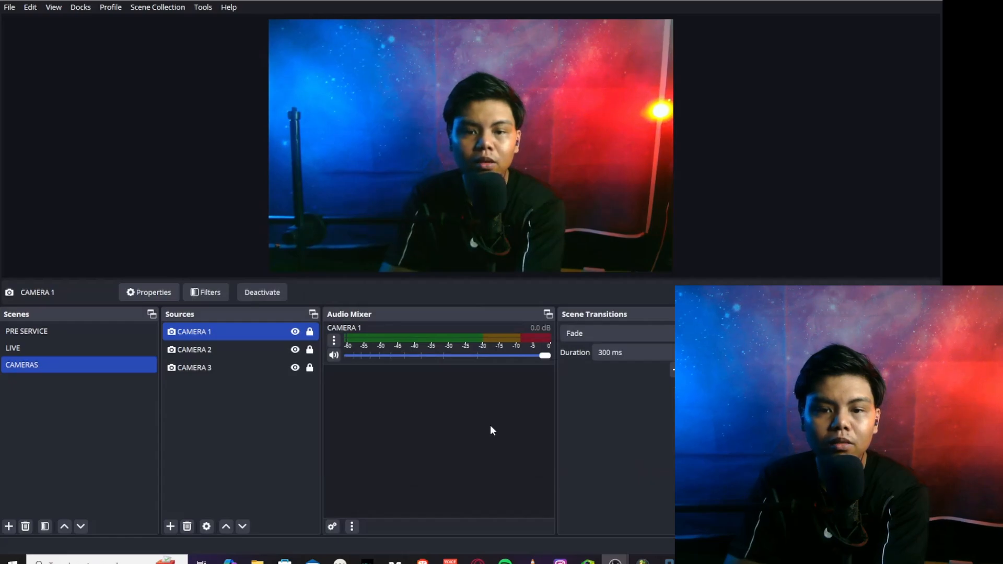
Test the numpad hotkeys by cycling repeatedly through CAMERA 1, CAMERA 2 and CAMERA 3, ending on CAMERA 1.
key(KP_1)
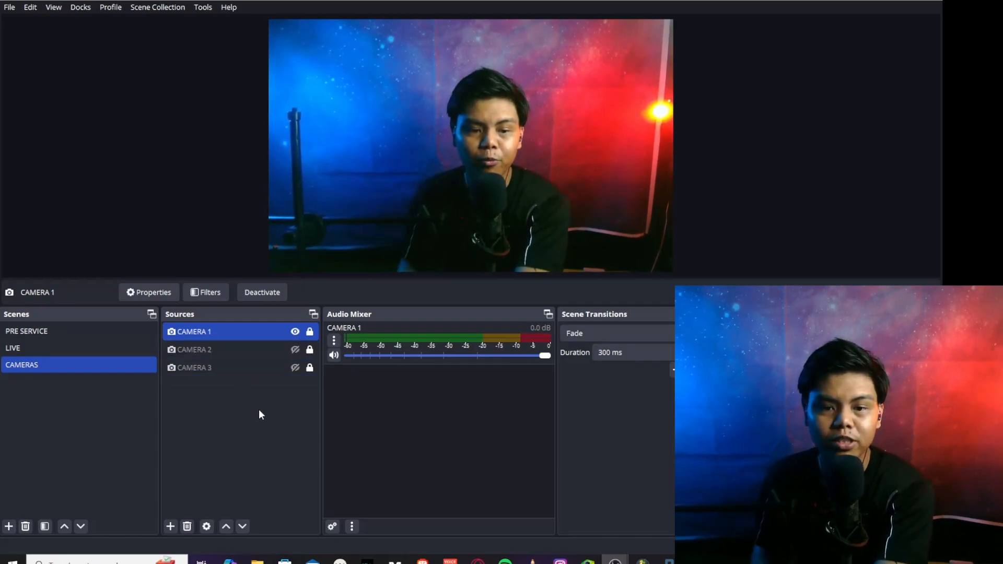
key(2)
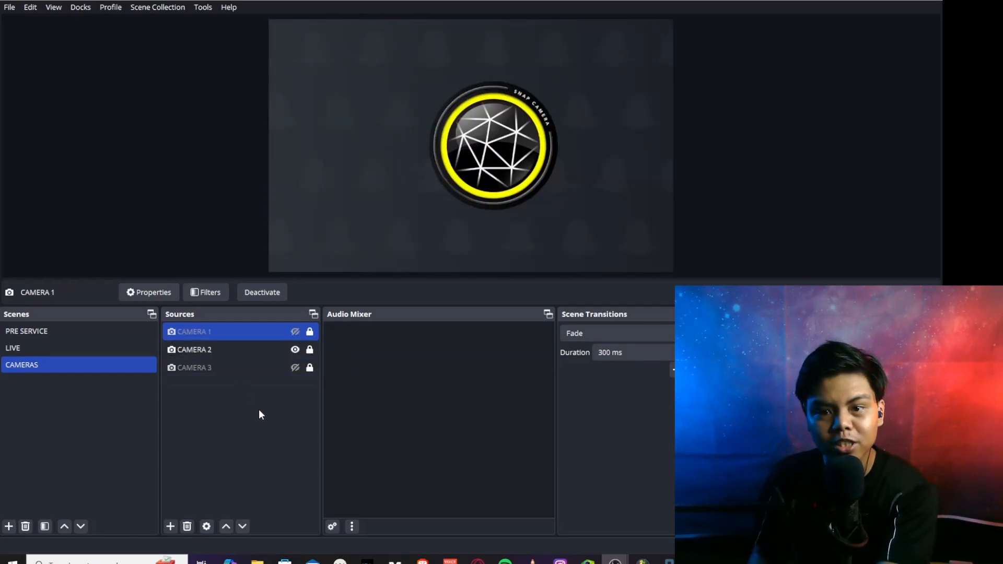
key(3)
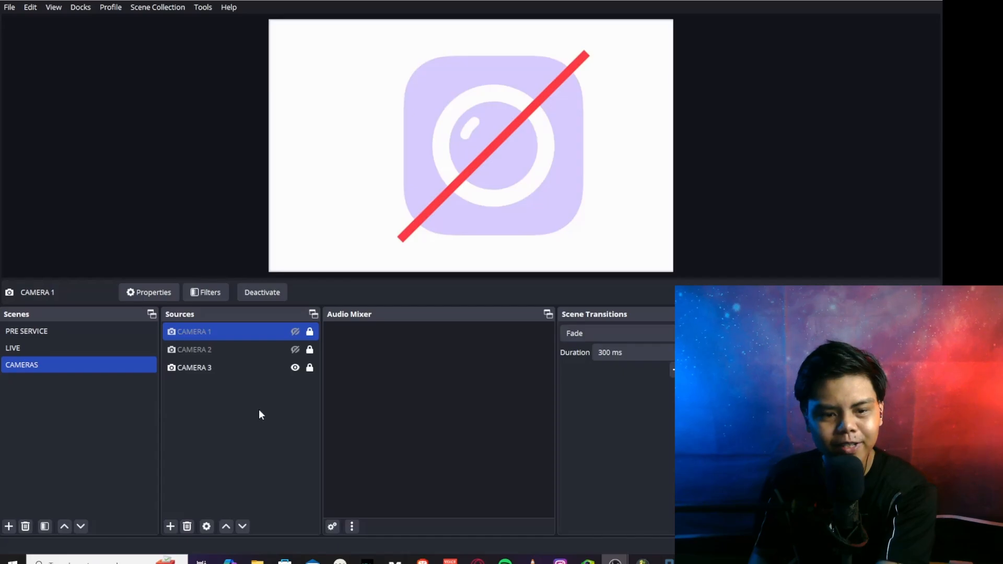
key(1)
key(2)
key(3)
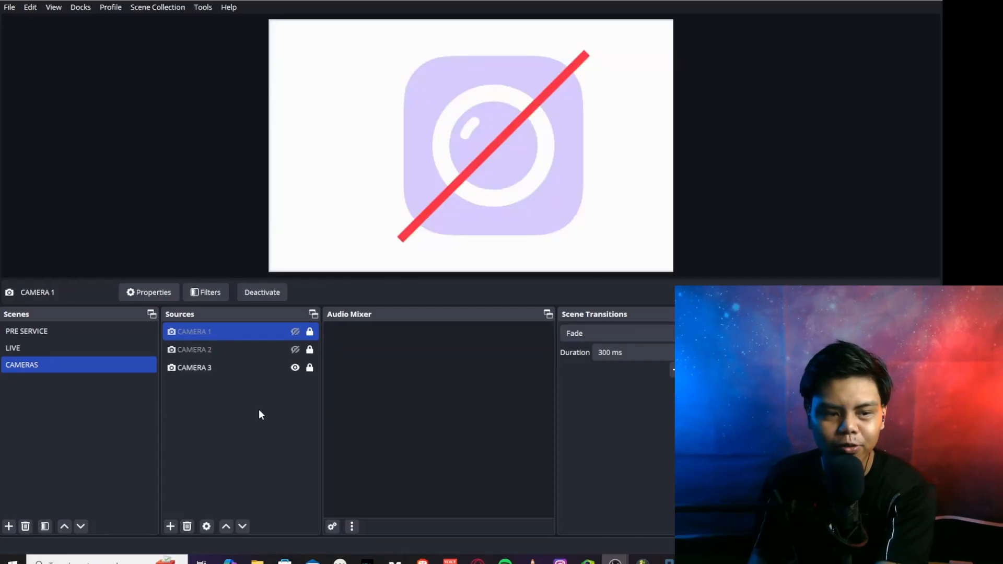
key(1)
key(2)
key(3)
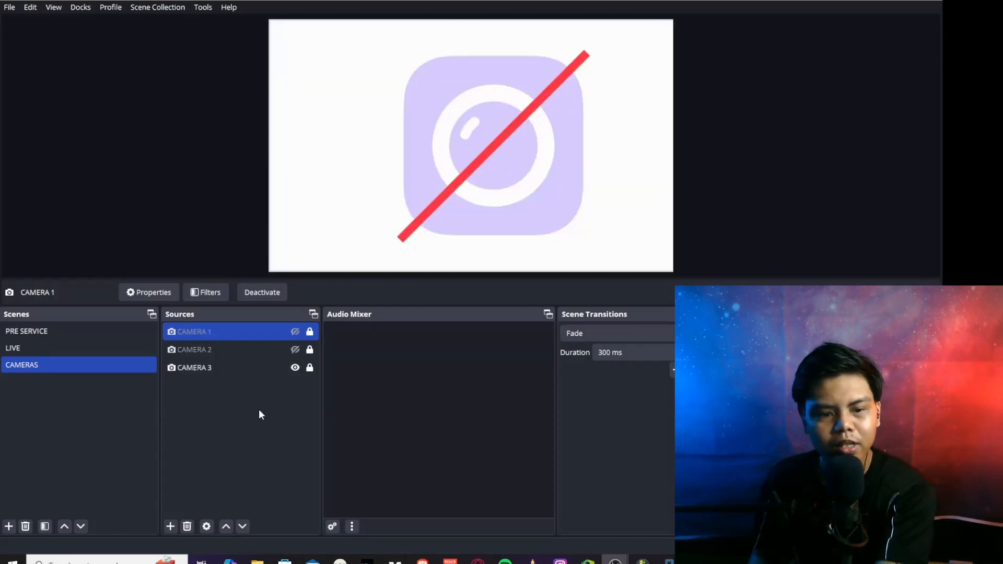
key(1)
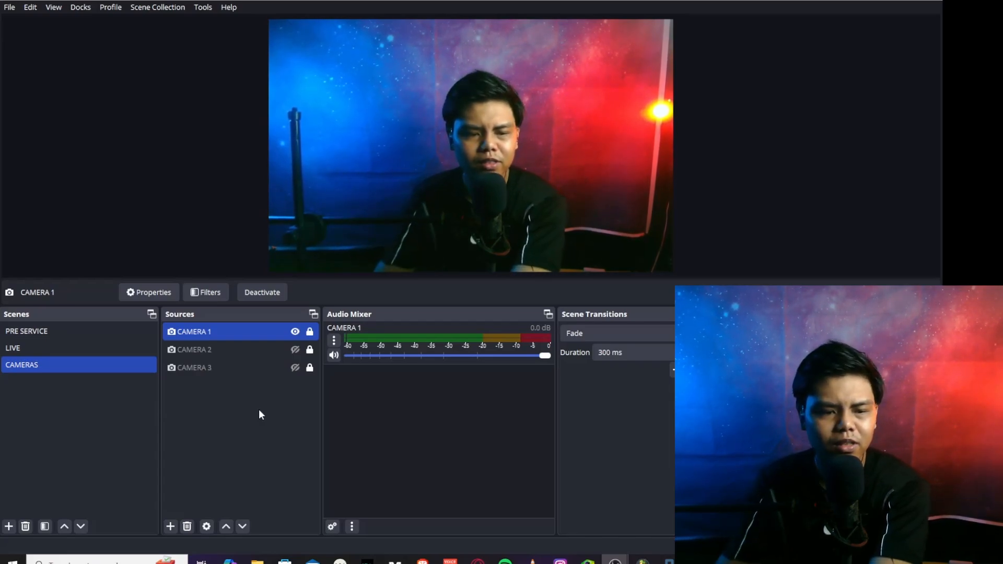
Switch between the LIVE and CAMERAS scenes to compare the sources they contain.
click(84, 351)
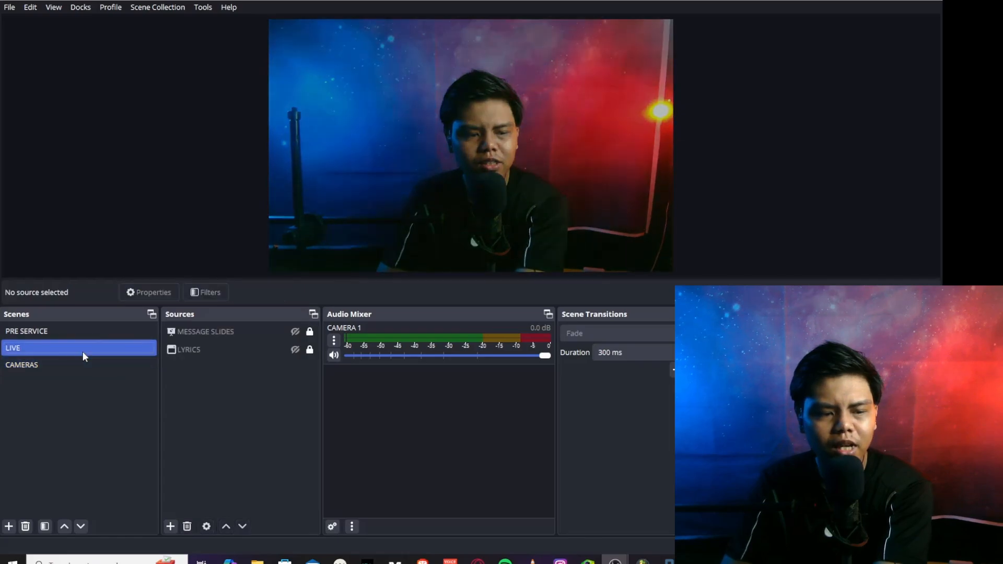
click(100, 358)
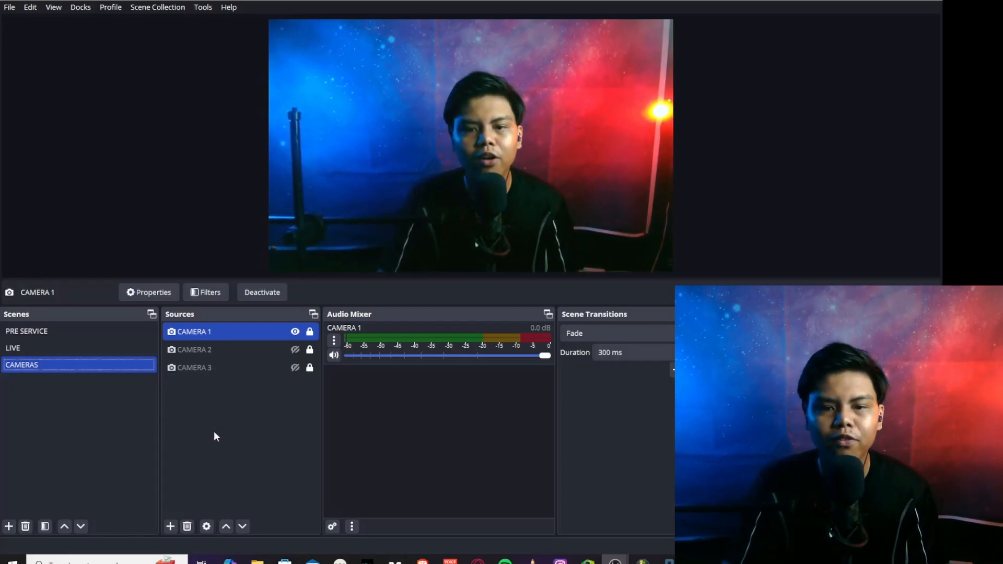
click(46, 365)
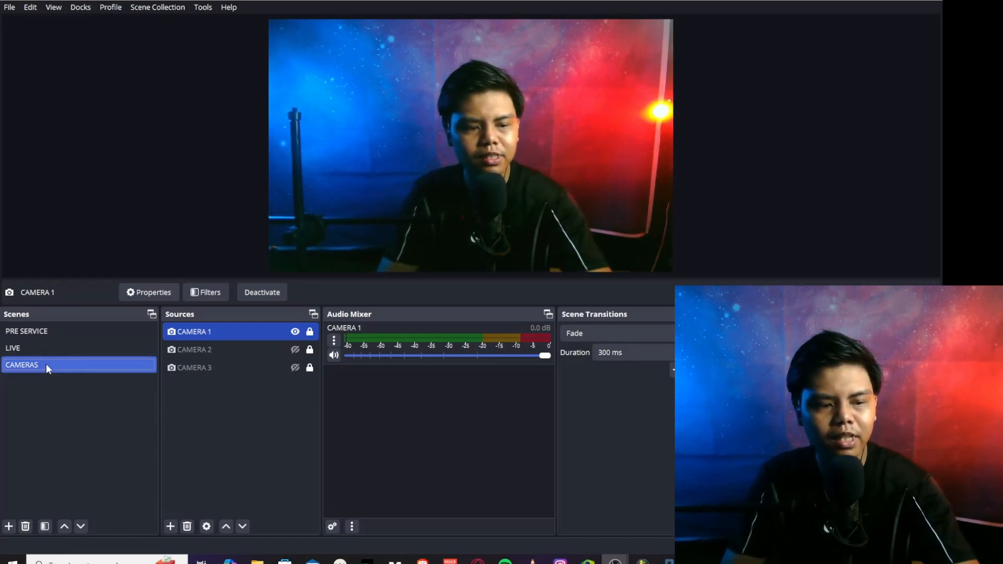
click(46, 351)
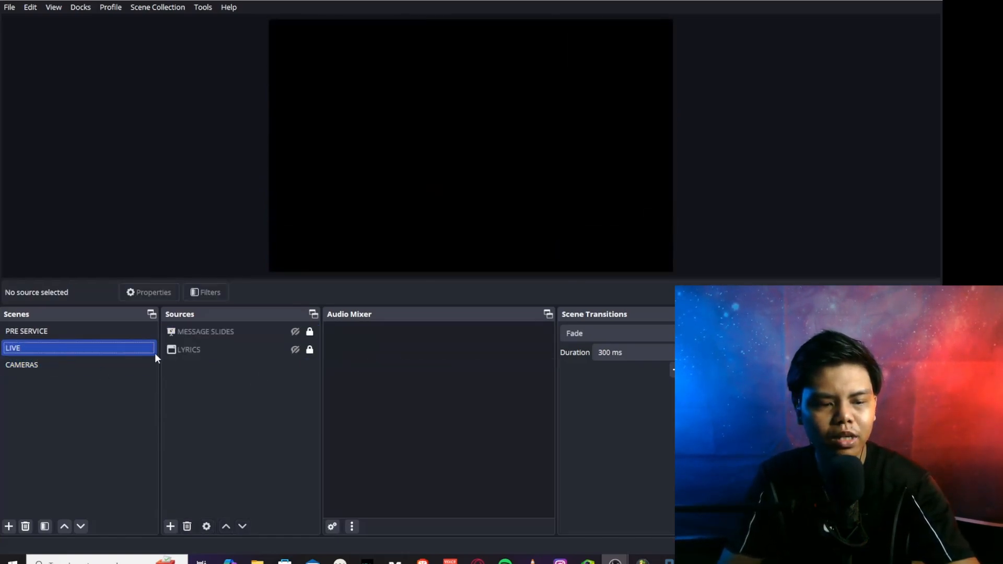
Rename the CAMERAS scene to CAMERA SOURCES.
click(117, 362)
click(118, 362)
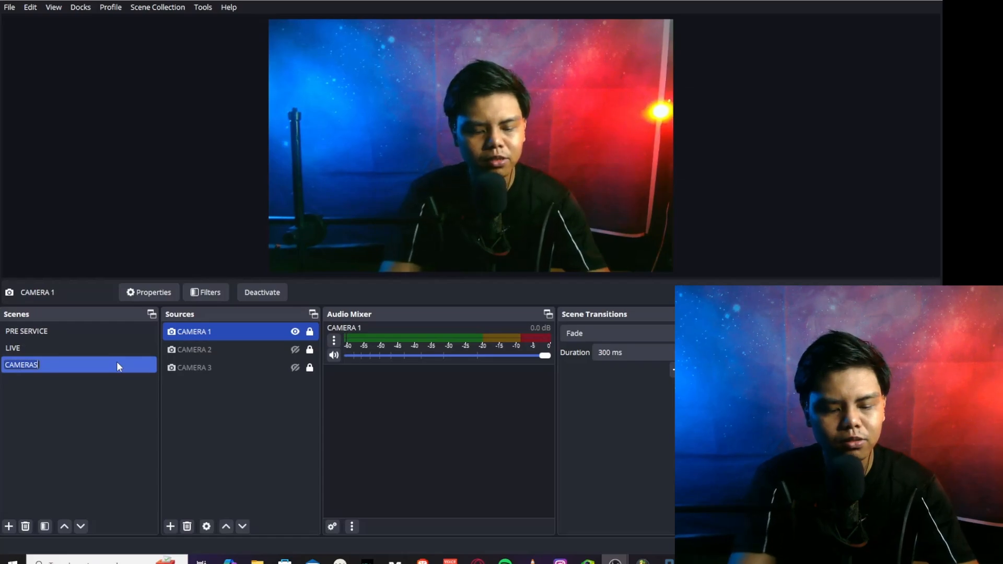
key(BackSpace)
text(SOURCES)
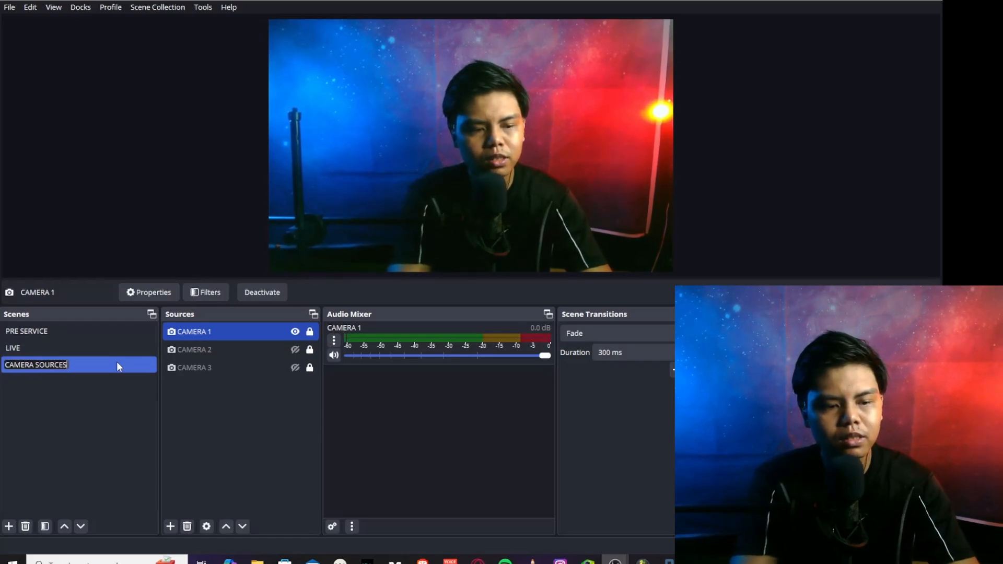
key(Return)
Add the existing CAMERA SOURCES scene as a visible source in the LIVE scene.
click(102, 346)
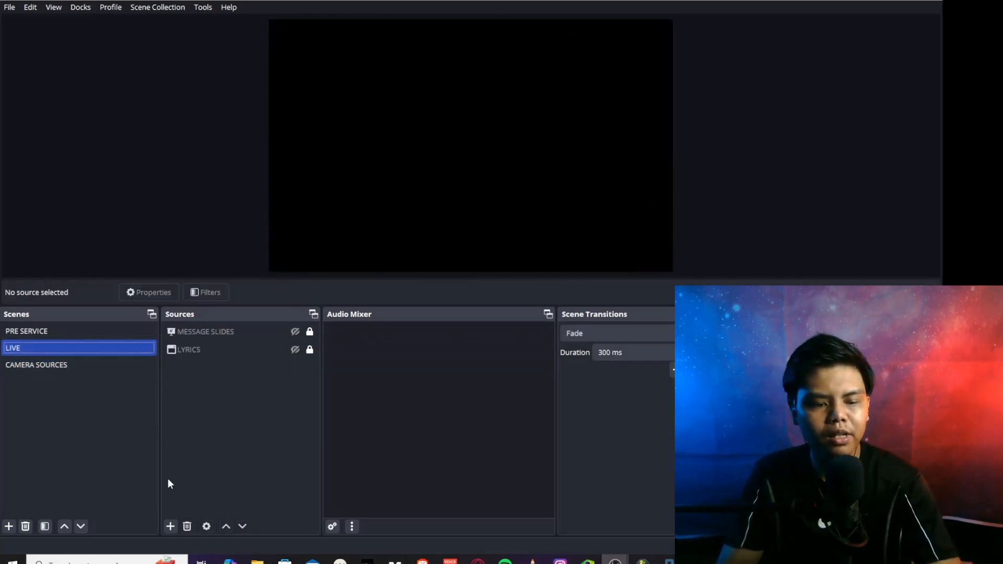
click(169, 527)
click(238, 402)
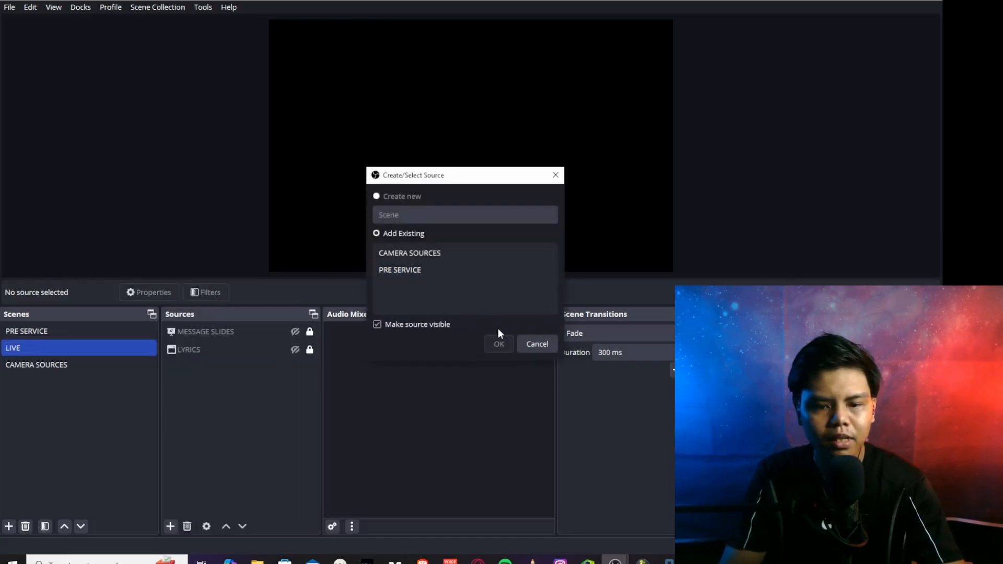
click(444, 253)
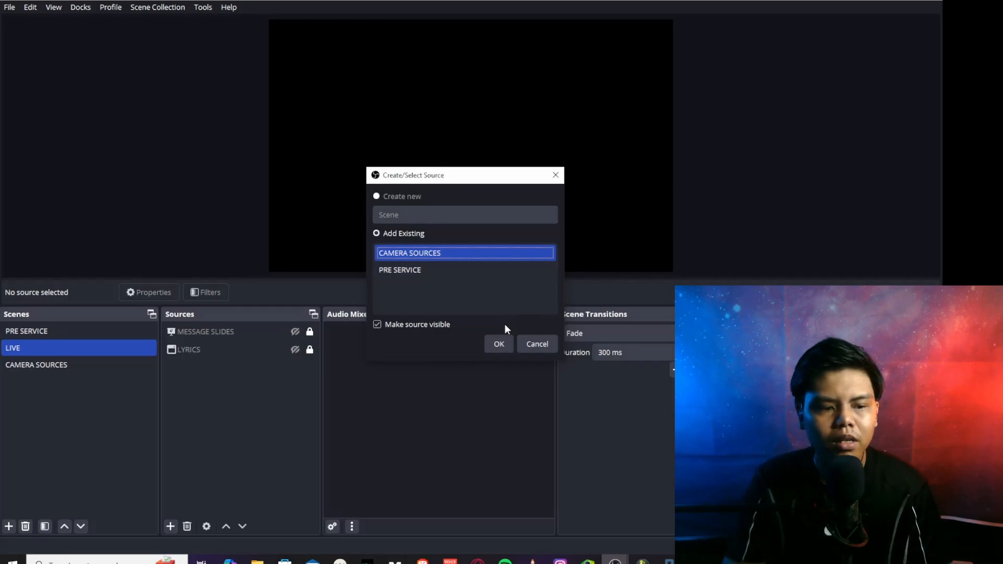
click(500, 343)
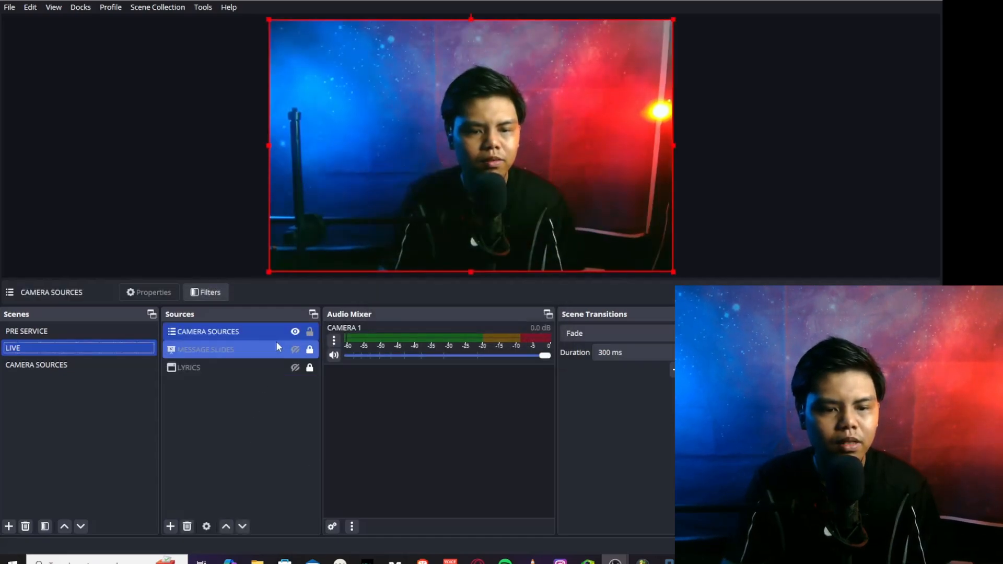
Lock the CAMERA SOURCES source and move it below MESSAGE SLIDES and LYRICS in the LIVE scene.
click(310, 331)
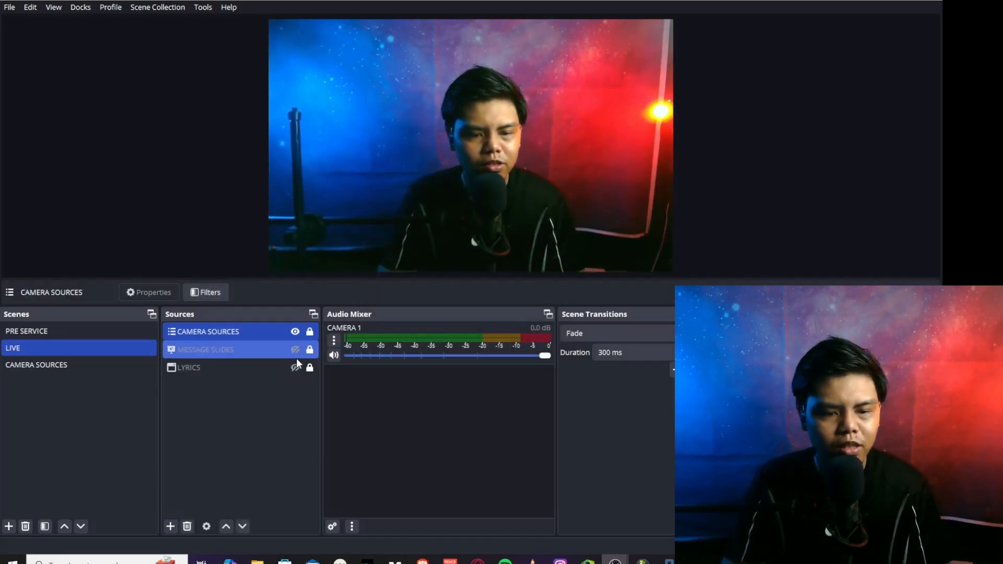
click(243, 526)
click(243, 526)
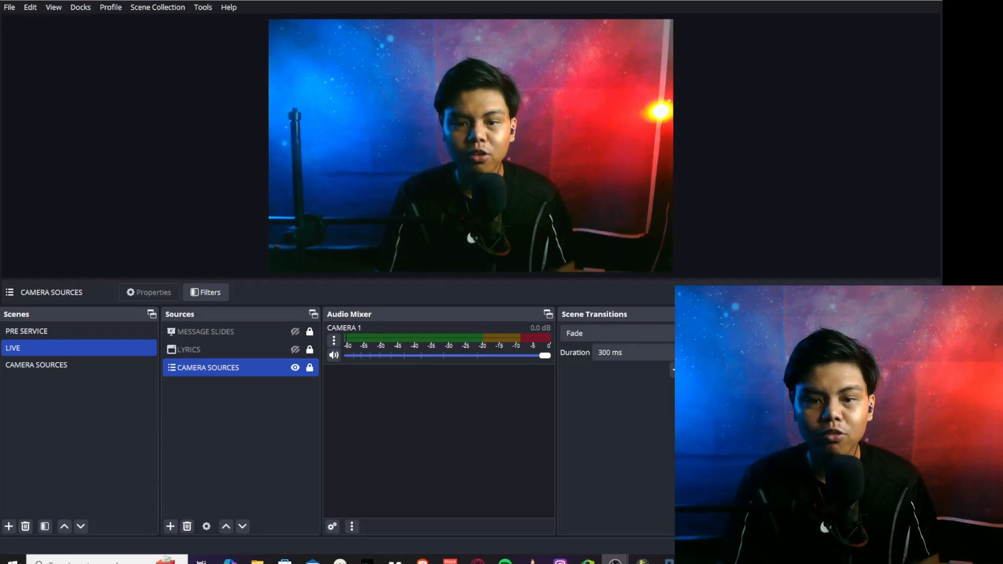
Use Studio Mode with CAMERA SOURCES in preview and LIVE in program to check the camera-switching hotkeys, ending on CAMERA 1, and exit Studio Mode.
click(832, 387)
click(87, 364)
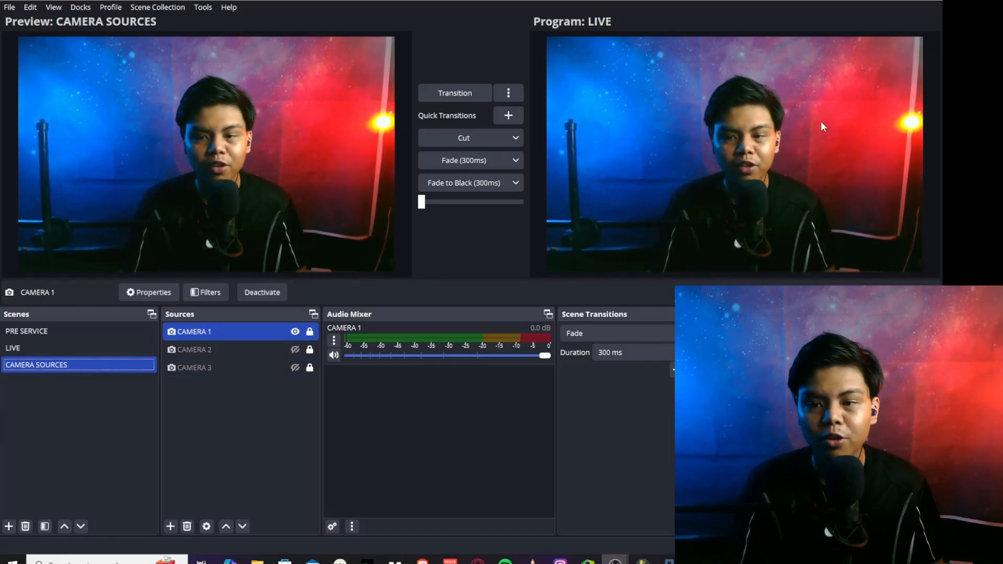
key(2)
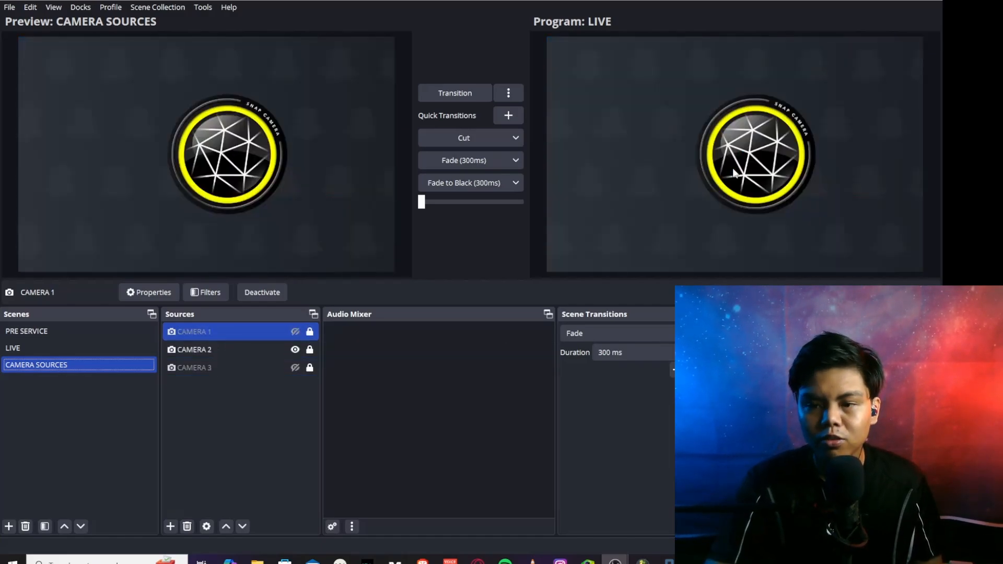
key(3)
key(1)
key(2)
key(3)
key(1)
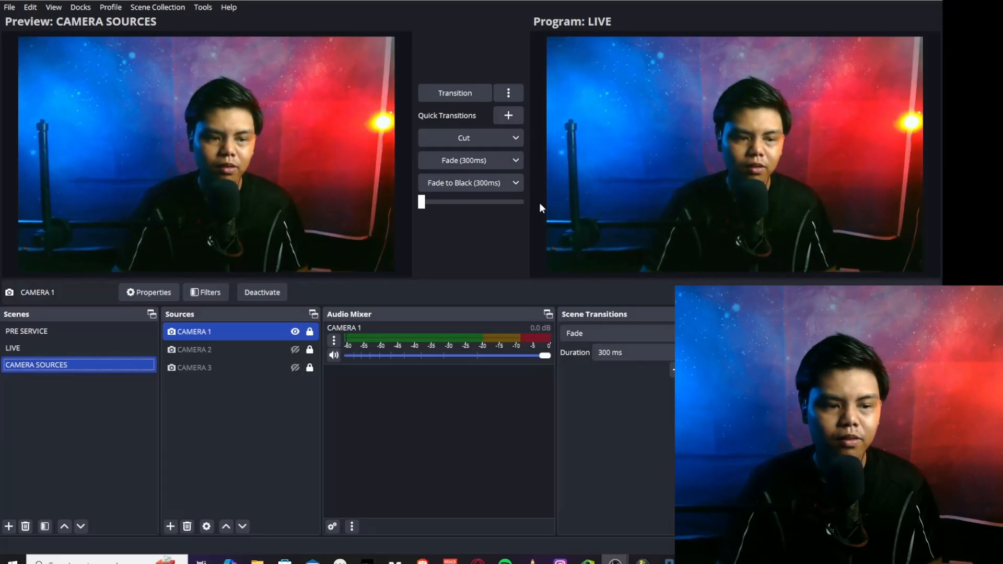
click(842, 391)
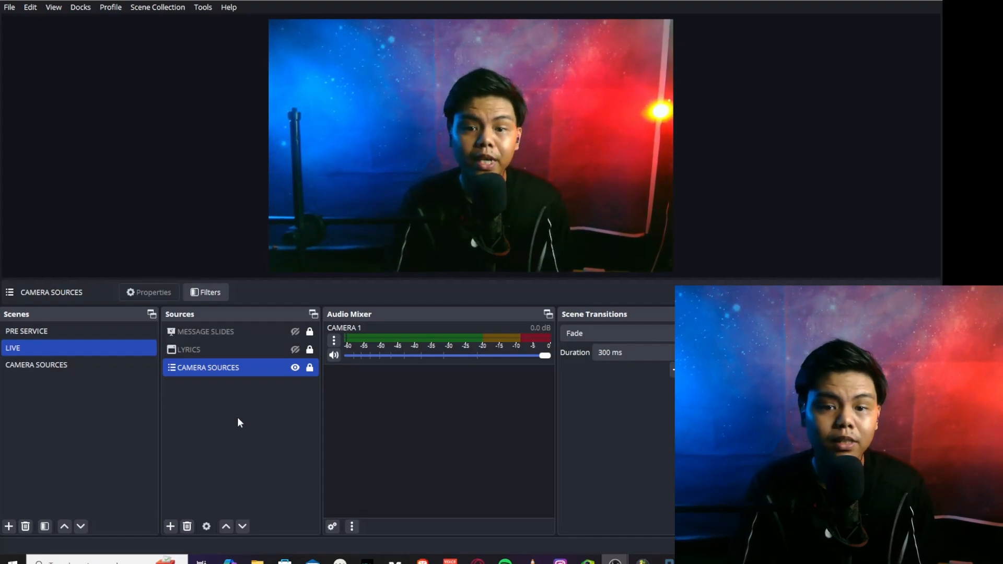
Show and hide LYRICS over the camera in the LIVE scene, and make the MESSAGE SLIDES source visible.
ctrl+click(199, 347)
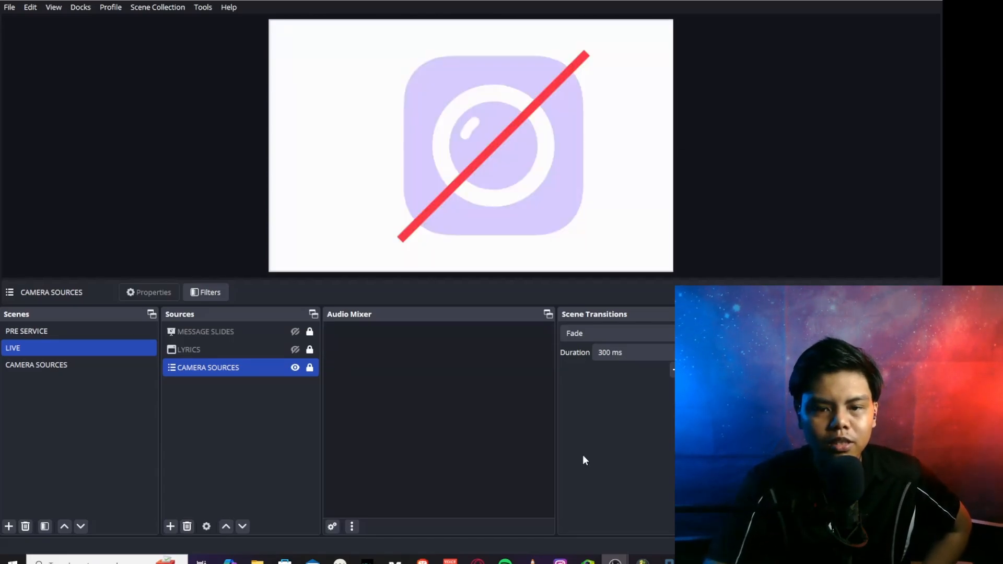
click(288, 348)
click(295, 350)
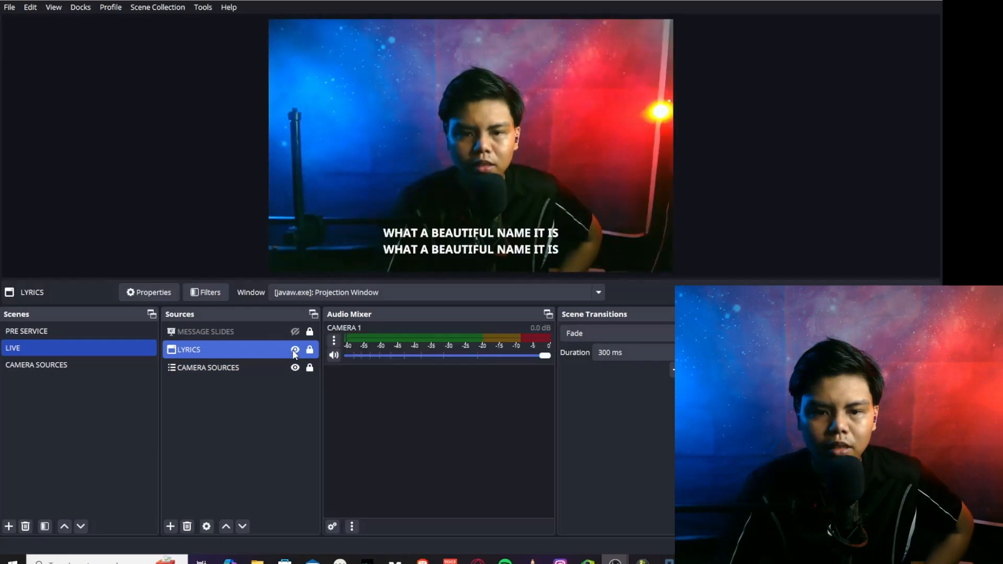
click(295, 351)
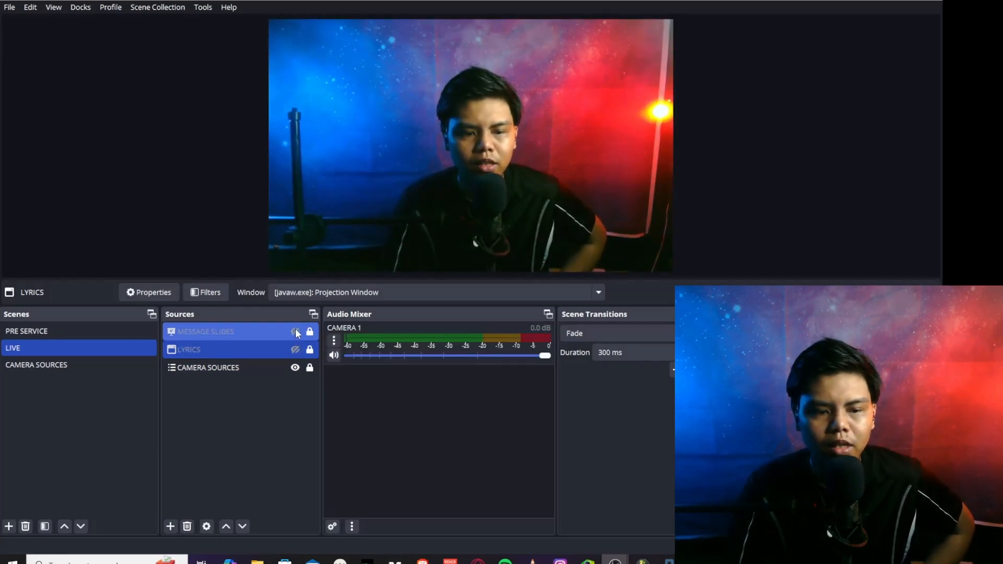
click(295, 332)
click(287, 332)
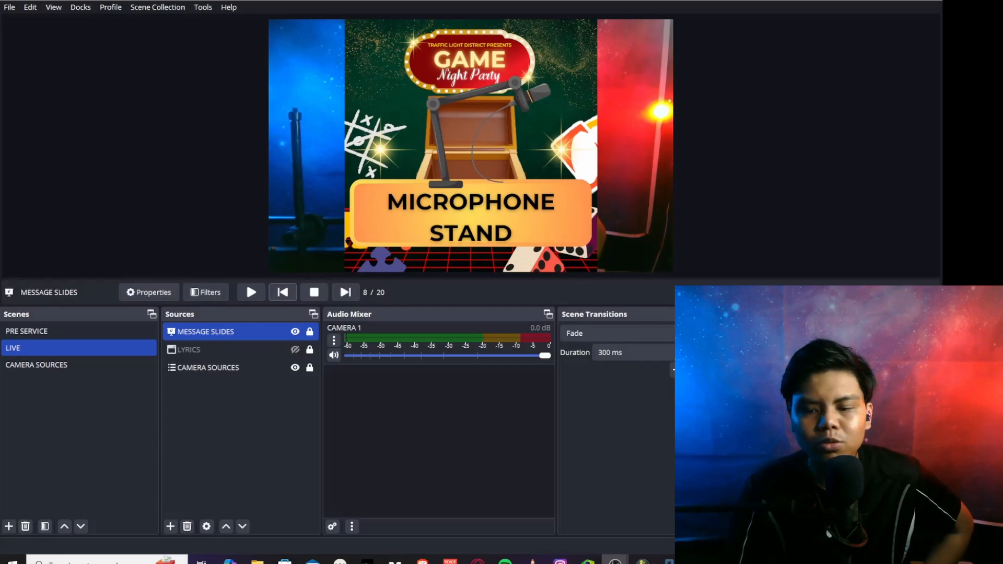
Examine the MESSAGE SLIDES hotkey settings for Next Slide and Previous Slide, and close the settings.
click(230, 199)
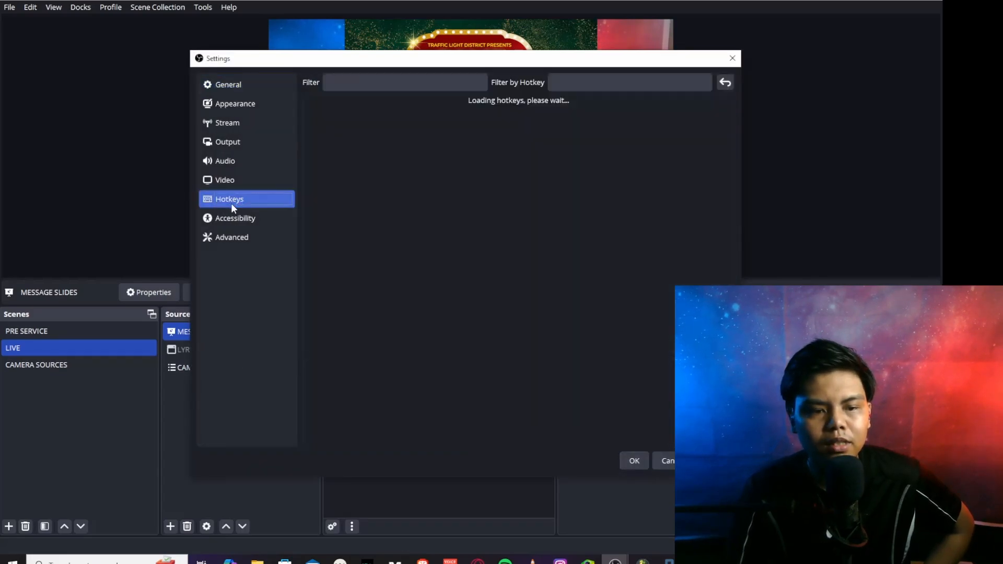
scroll(347, 325, down, 15)
scroll(347, 325, up, 3)
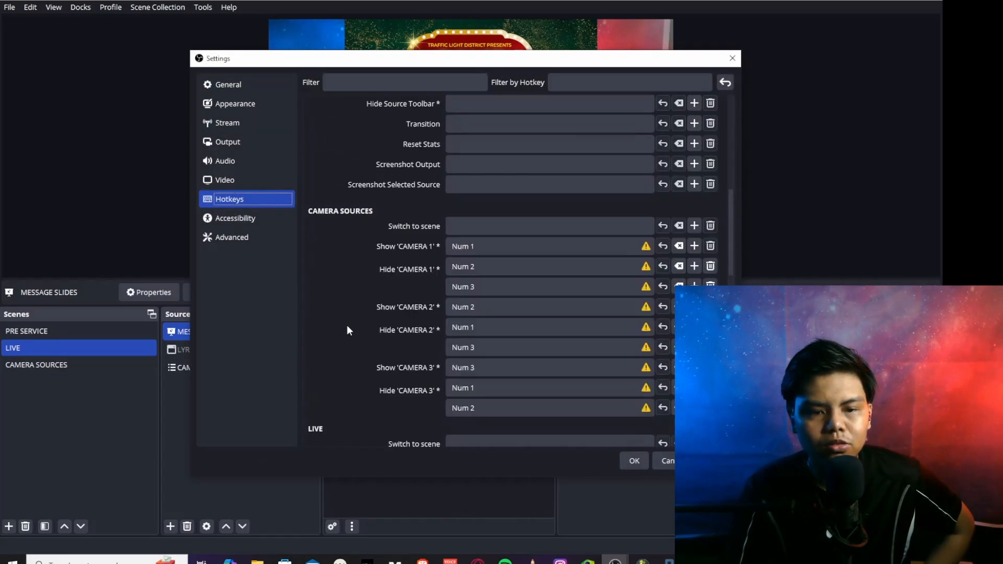
scroll(347, 325, down, 5)
scroll(347, 326, down, 8)
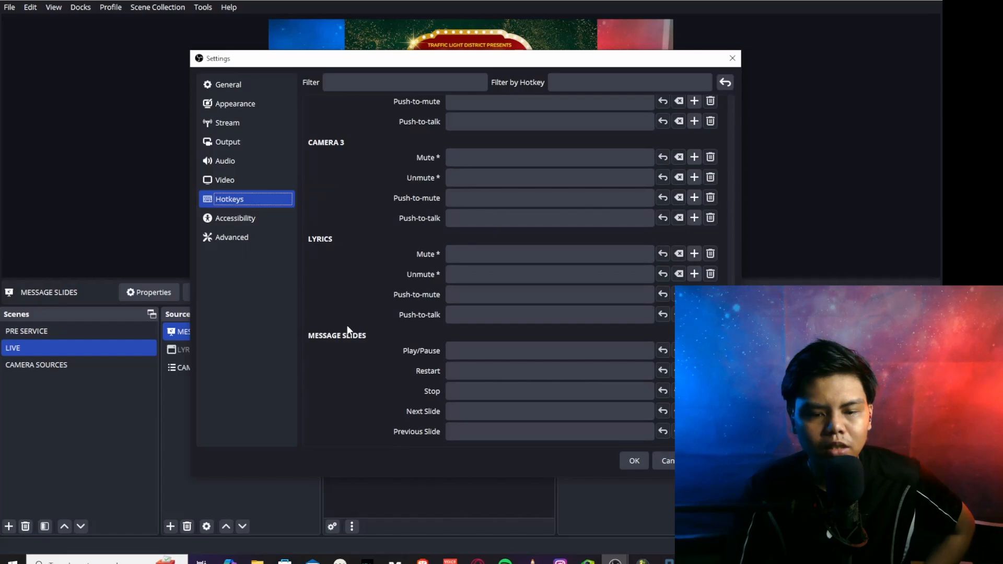
click(489, 418)
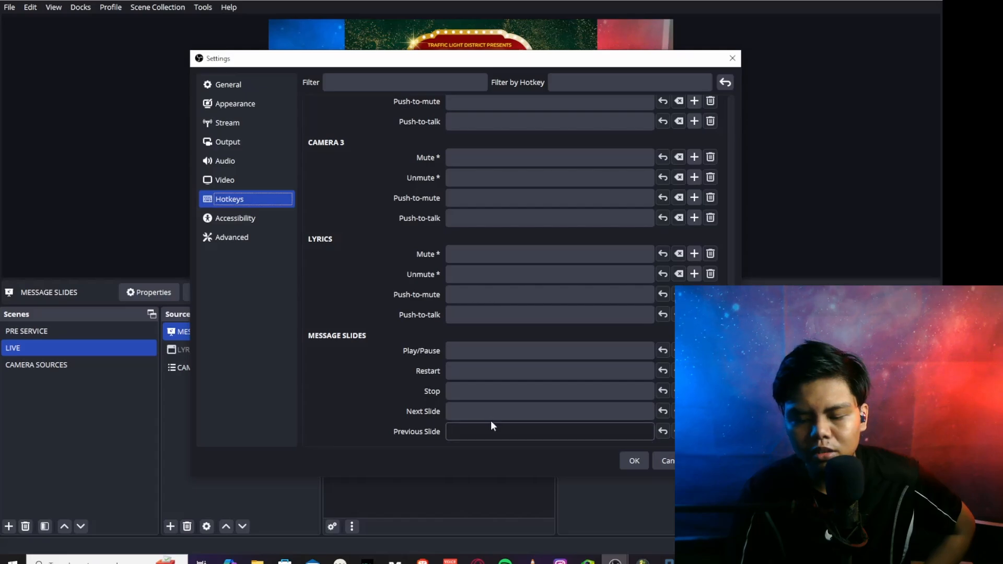
click(634, 462)
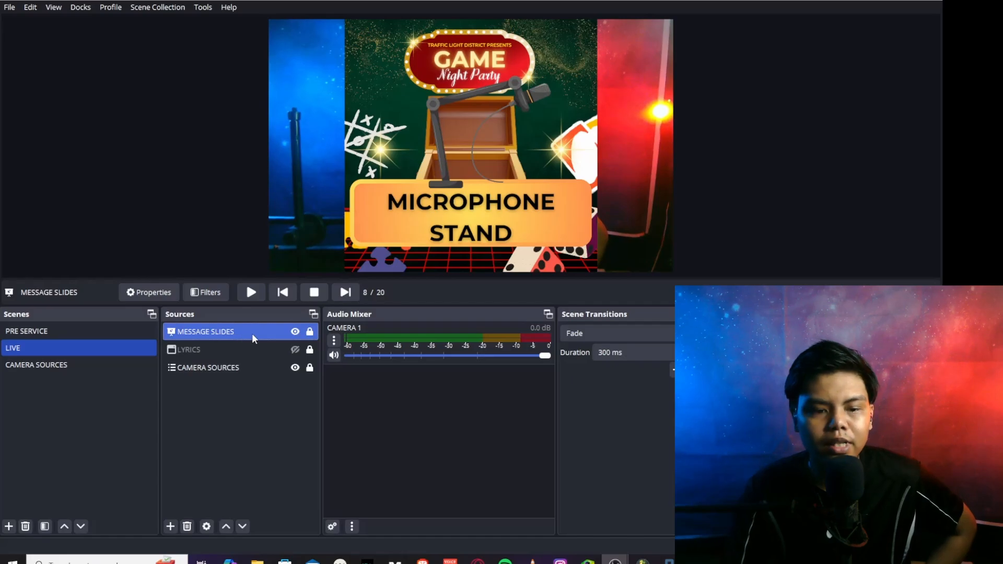
Toggle the visibility of MESSAGE SLIDES in the LIVE scene, leaving it hidden.
click(295, 332)
click(295, 332)
click(295, 332)
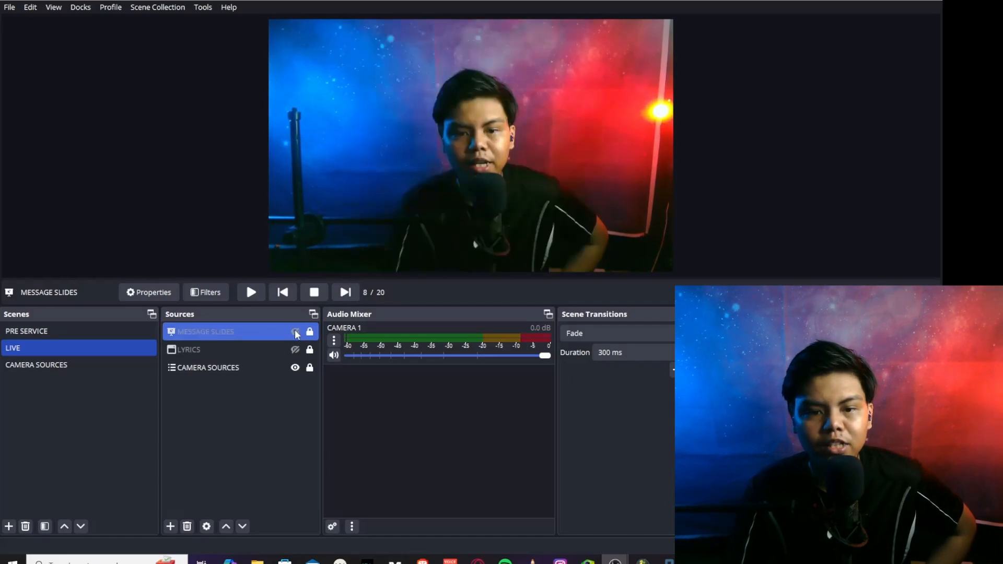
Show and hide the LYRICS source over the camera twice in the LIVE scene, leaving it hidden.
click(259, 348)
click(295, 350)
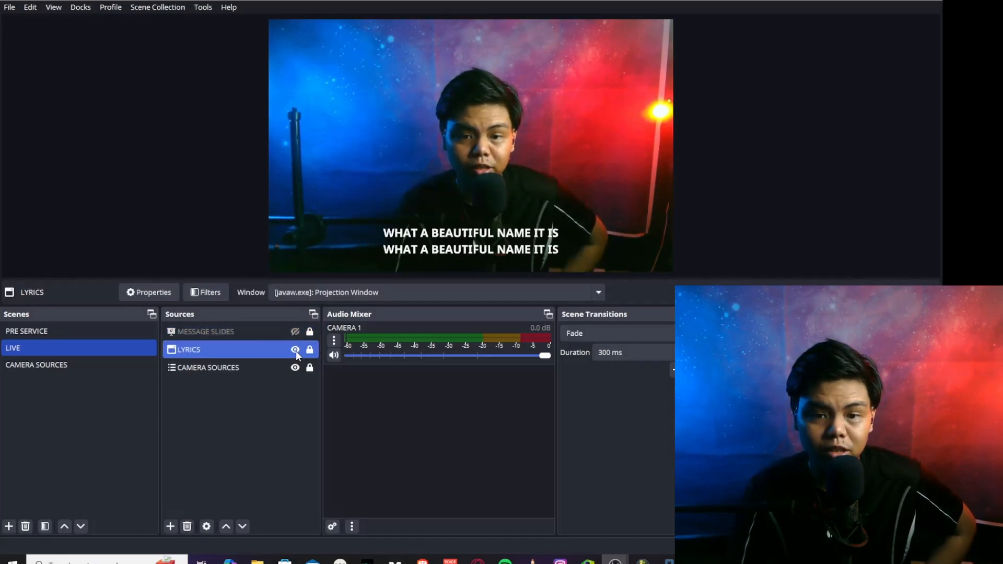
click(296, 350)
click(296, 350)
click(295, 350)
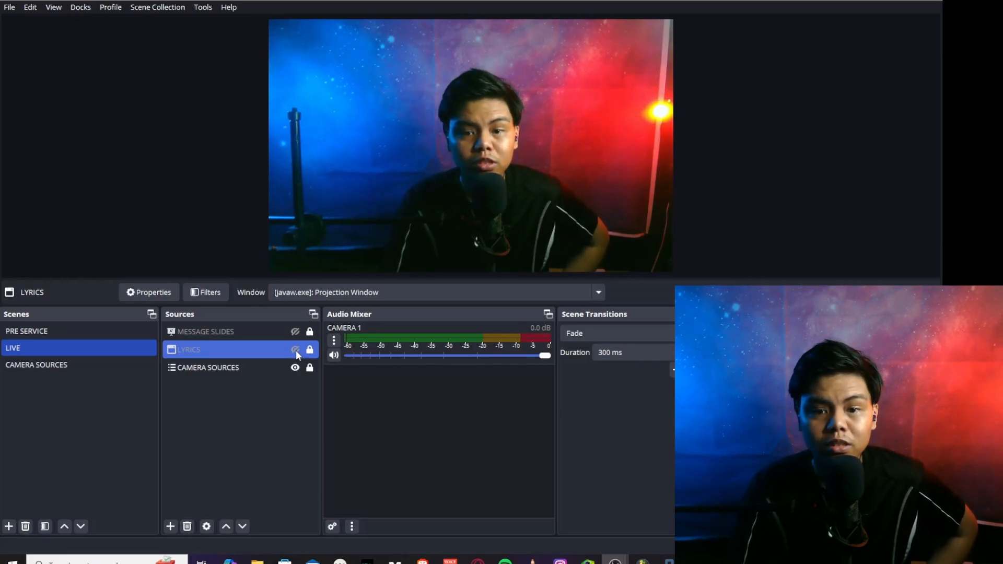
Move the LYRICS source above MESSAGE SLIDES in the LIVE scene.
click(234, 332)
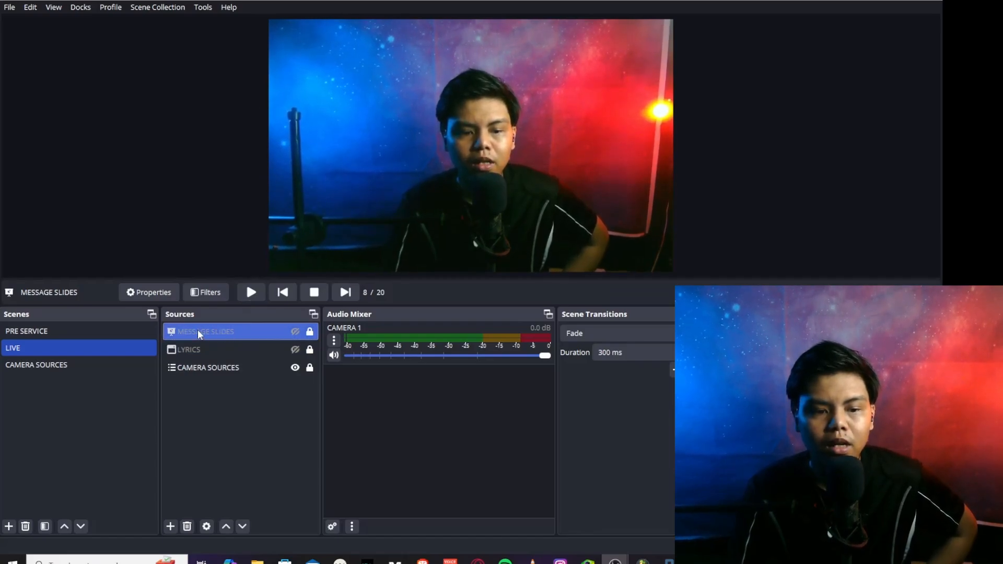
click(205, 350)
click(265, 331)
click(271, 349)
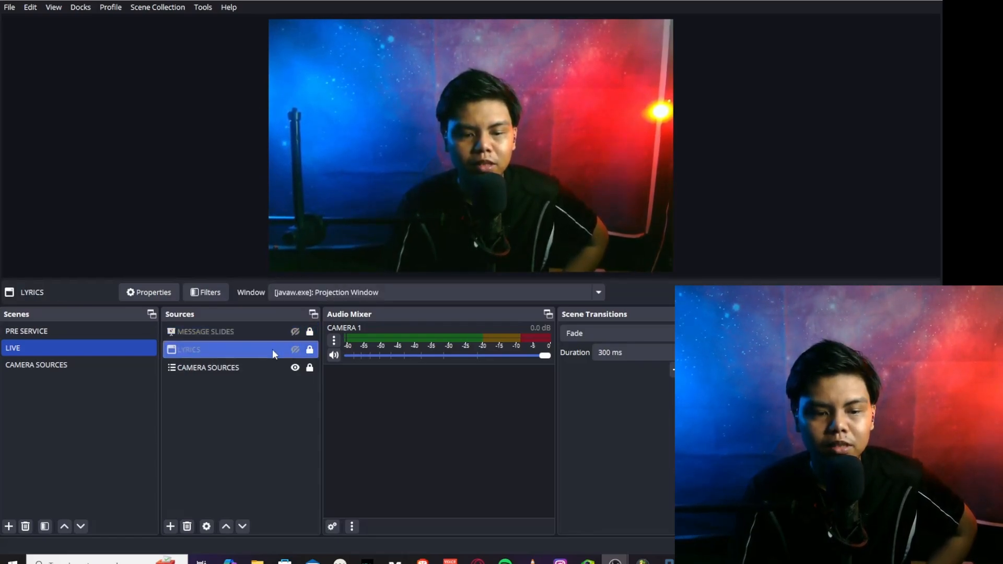
click(226, 526)
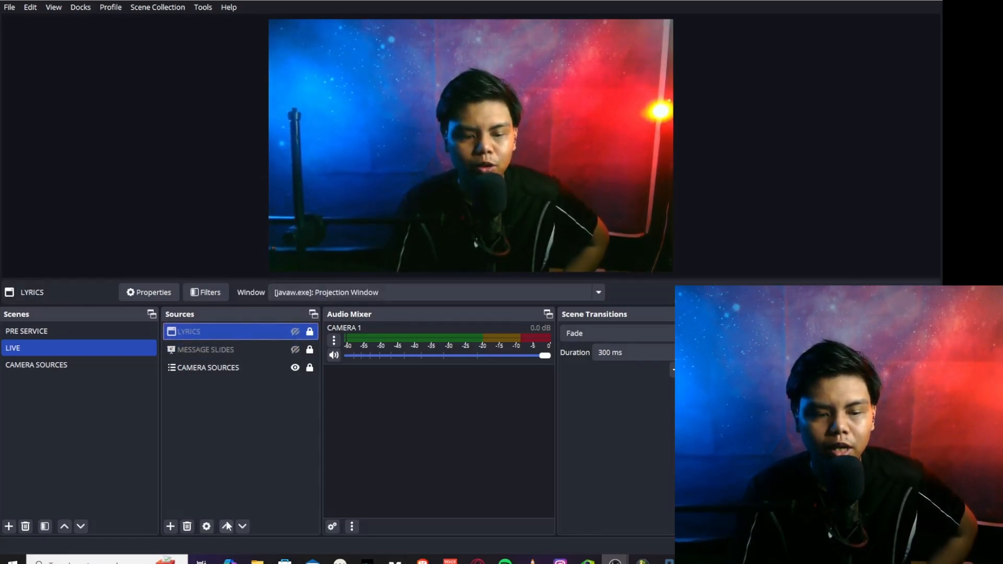
Make MESSAGE SLIDES visible, and briefly show LYRICS on top of it to check the overlap before hiding LYRICS again.
click(270, 351)
click(295, 350)
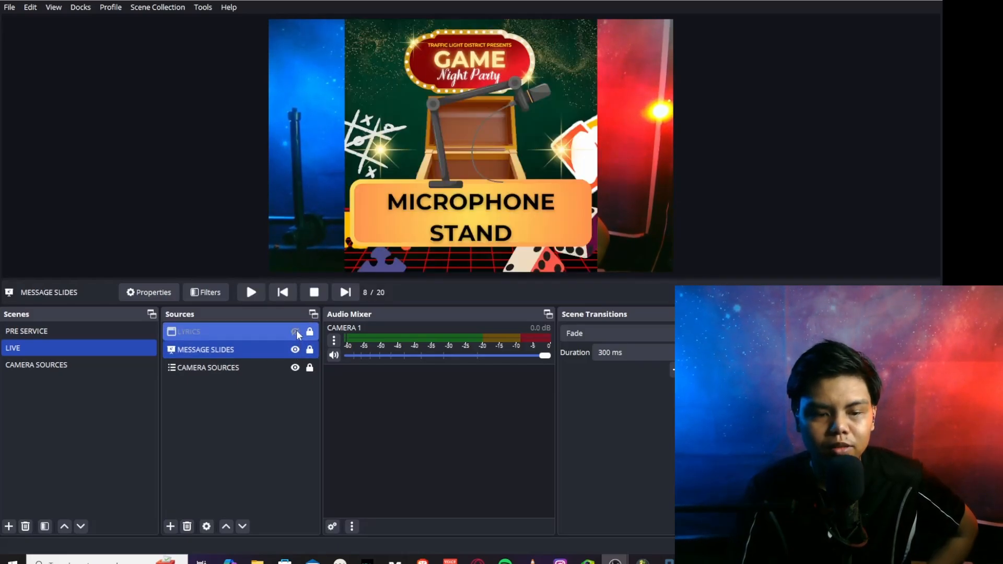
click(296, 332)
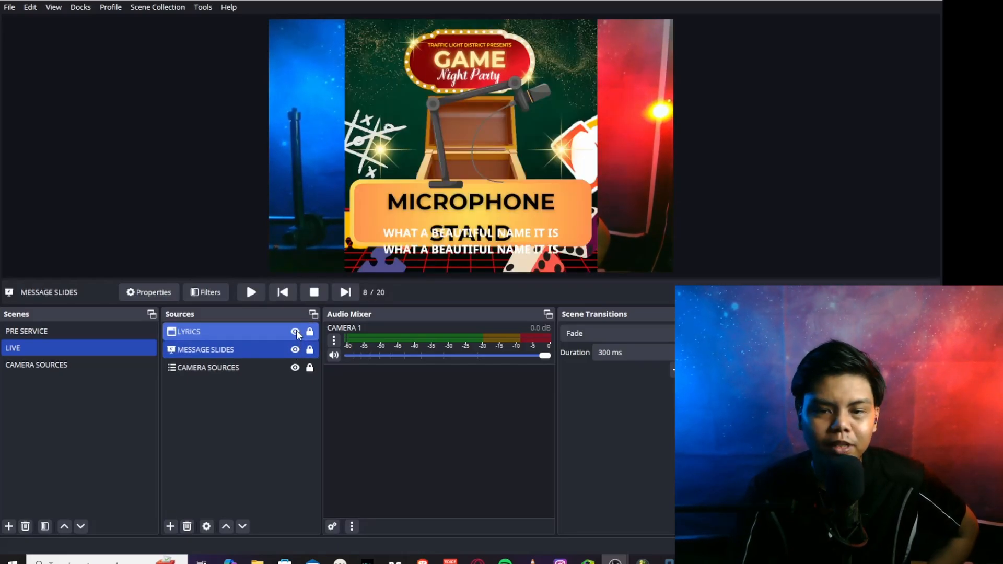
click(295, 331)
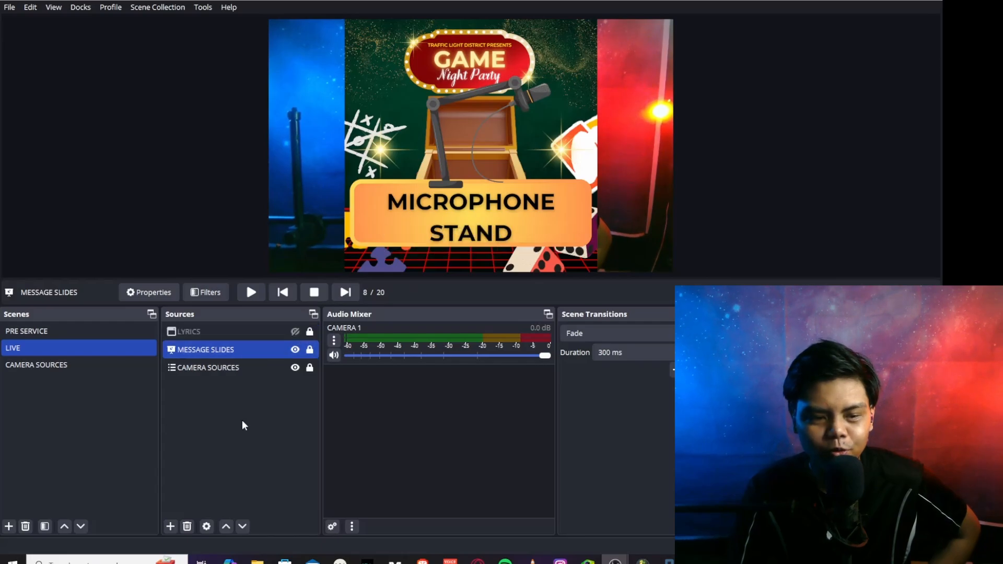
Move MESSAGE SLIDES below CAMERA SOURCES to check the layering, and move it back up above LYRICS.
click(242, 526)
click(254, 365)
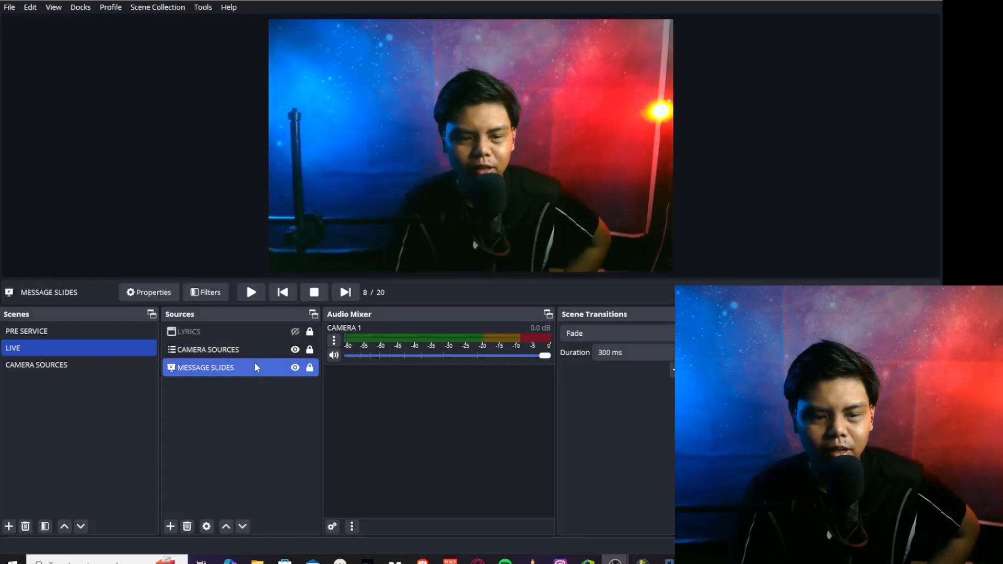
click(226, 526)
click(226, 527)
ctrl+click(241, 350)
click(262, 339)
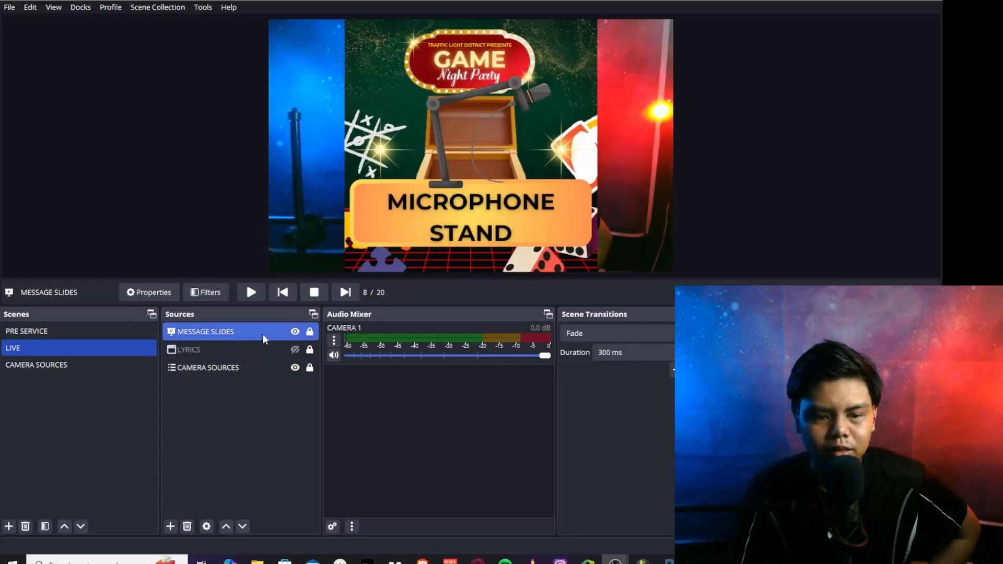
Make the LYRICS source visible beneath MESSAGE SLIDES in the LIVE scene.
ctrl+click(294, 350)
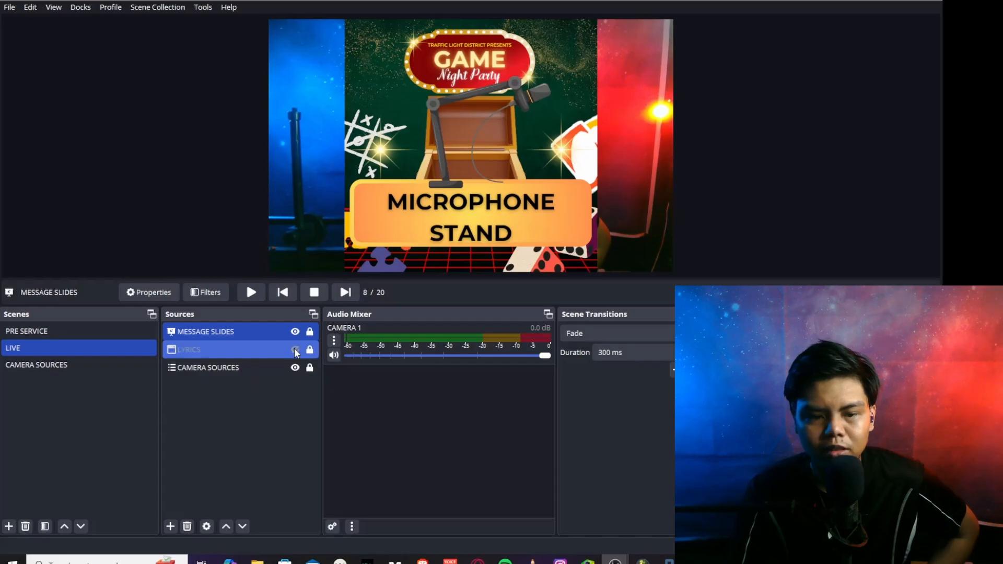
click(295, 350)
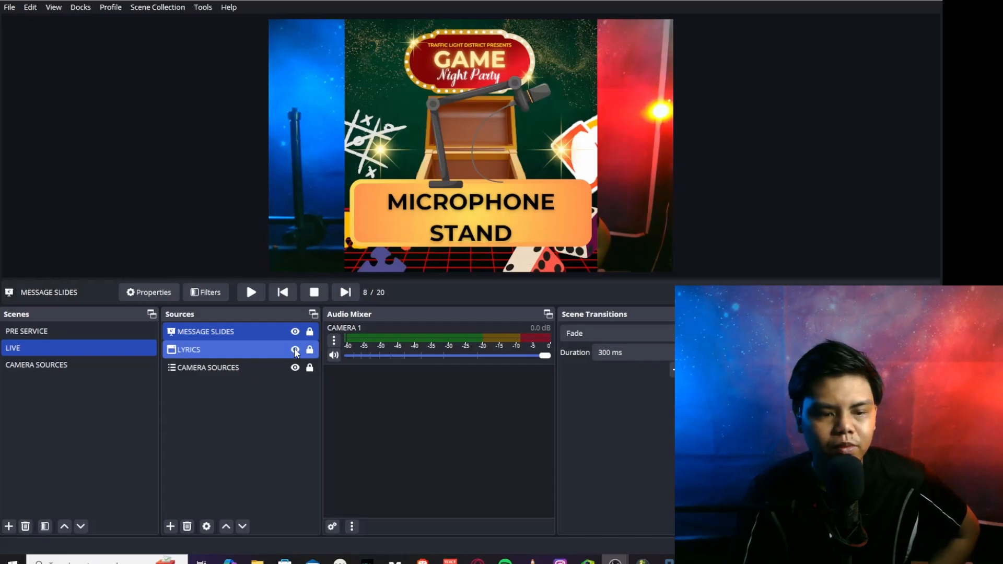